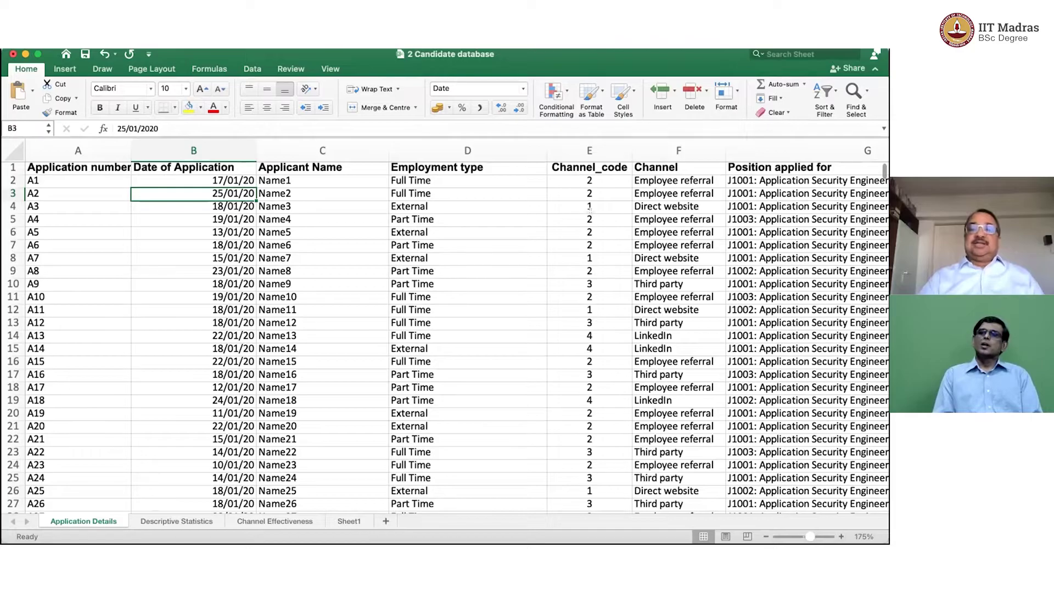
Examine the candidate table's column headings across the Application Details sheet, through to the Selection_decision column
click(589, 215)
key(Right)
key(Right)
key(Right)
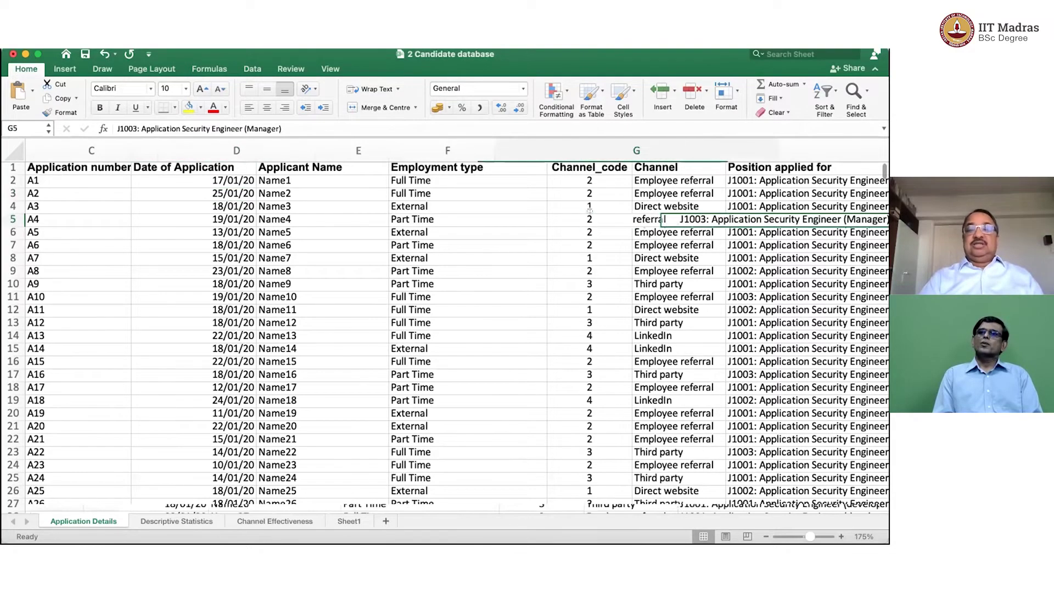
key(Right)
key(Right)
key(Right)
key(Right)
key(Right)
key(Right)
key(Right)
key(Right)
key(Right)
key(Right)
key(Right)
key(Right)
key(Right)
key(Right)
key(Right)
key(Right)
key(Right)
key(Right)
key(Right)
key(Right)
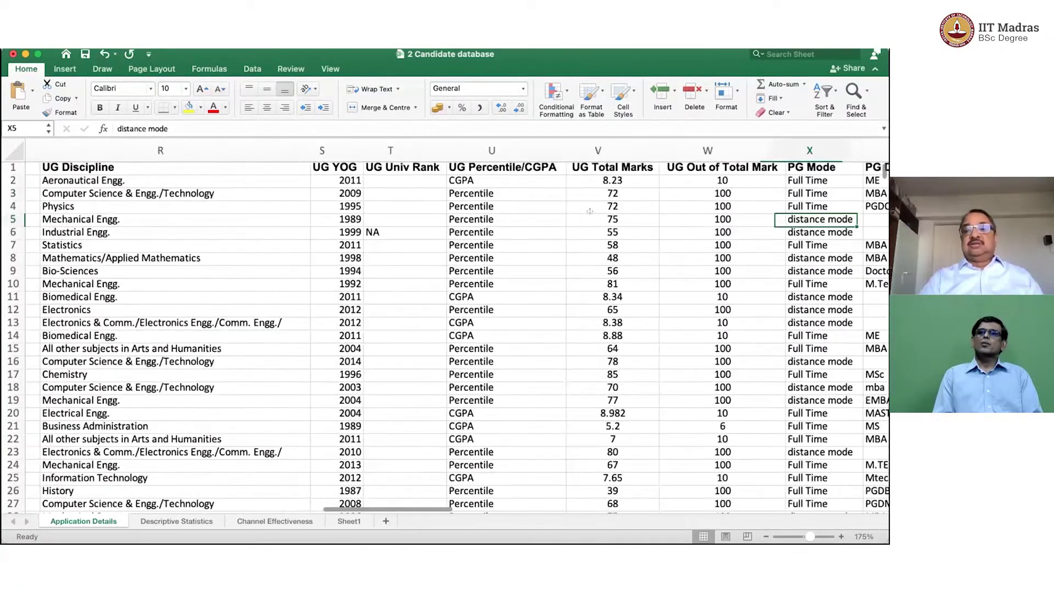
key(Right)
key(Right)
key(Right)
key(Right)
key(Right)
key(Right)
key(Right)
key(Right)
key(Right)
key(Right)
key(Right)
Review the postgraduate, undergraduate and personal detail columns back to the Application number heading in A1
key(Left)
key(Left)
key(Left)
key(Left)
key(Left)
key(Left)
key(Left)
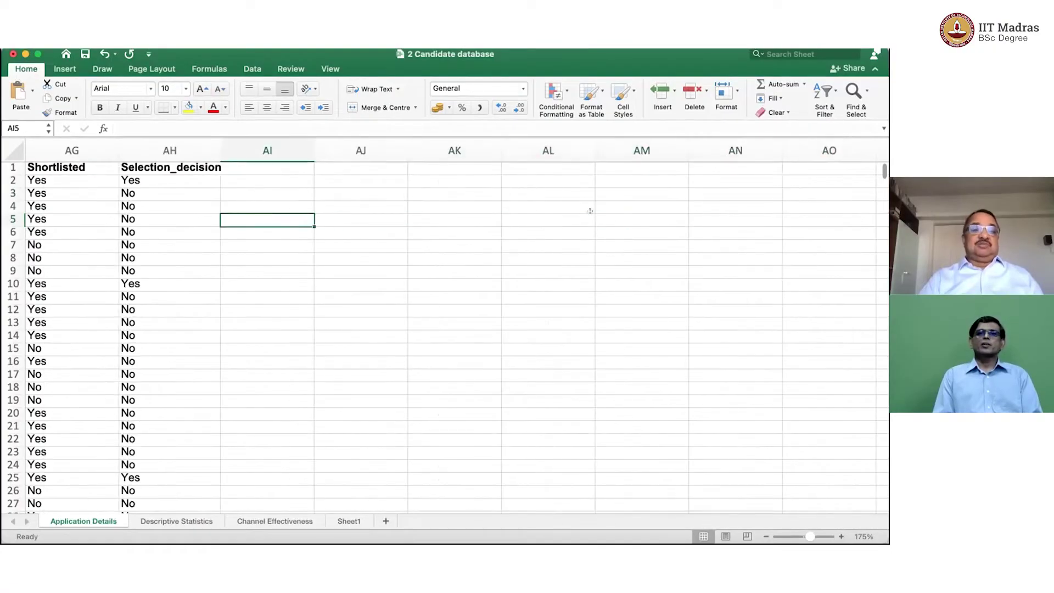
key(Left)
key(Left)
key(Left)
key(Left)
key(Left)
key(Left)
key(Left)
key(Left)
key(Left)
key(Left)
key(Left)
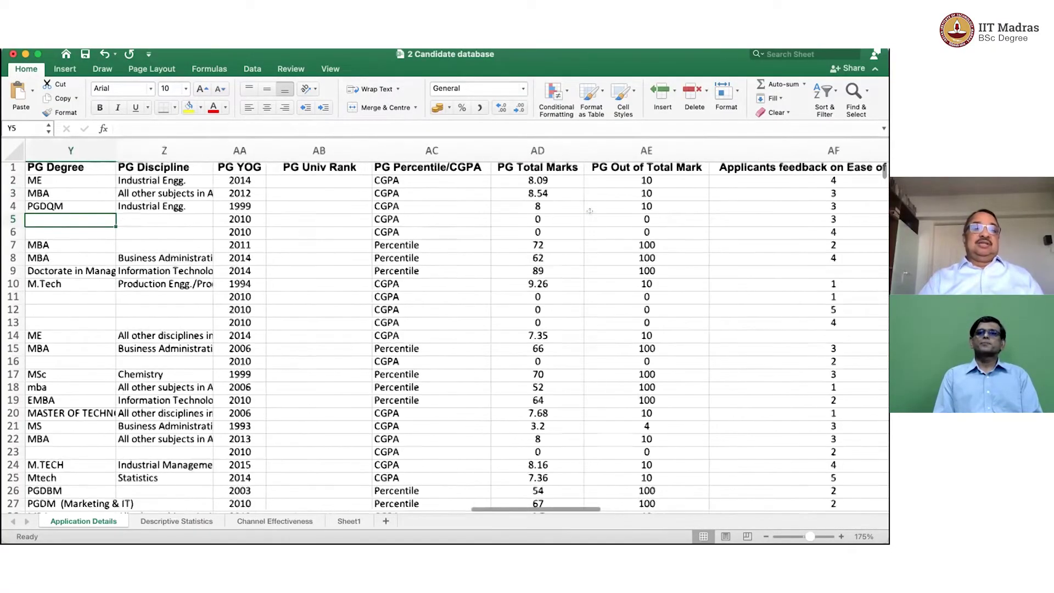
key(Left)
key(Left)
key(Left)
key(Left)
key(Left)
key(Left)
key(Left)
key(Left)
key(Left)
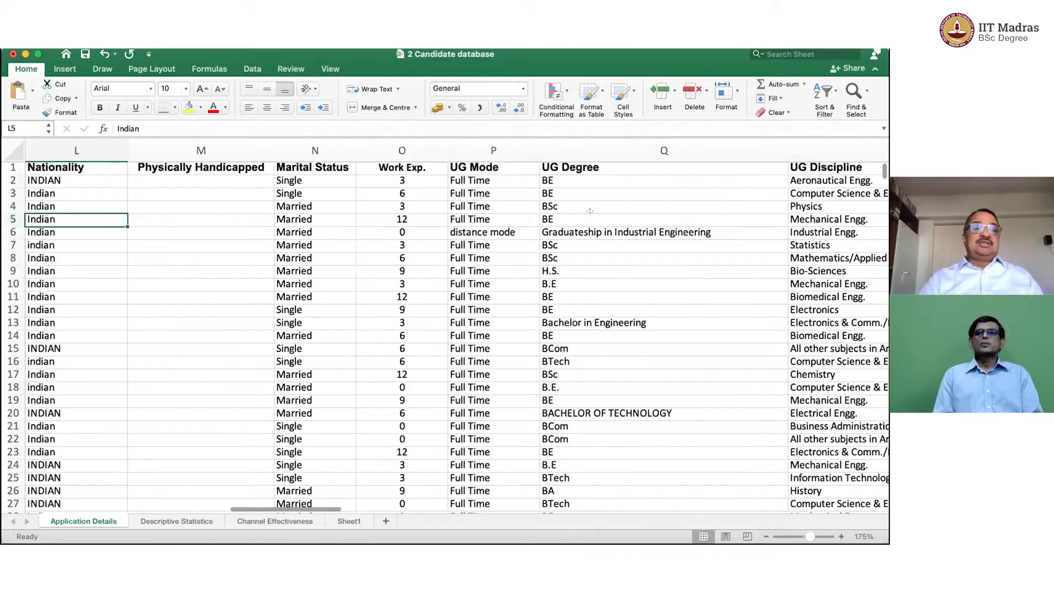
key(Left)
key(Left)
key(Left)
key(Left)
key(Left)
key(Left)
key(Left)
key(Left)
key(ctrl+Home)
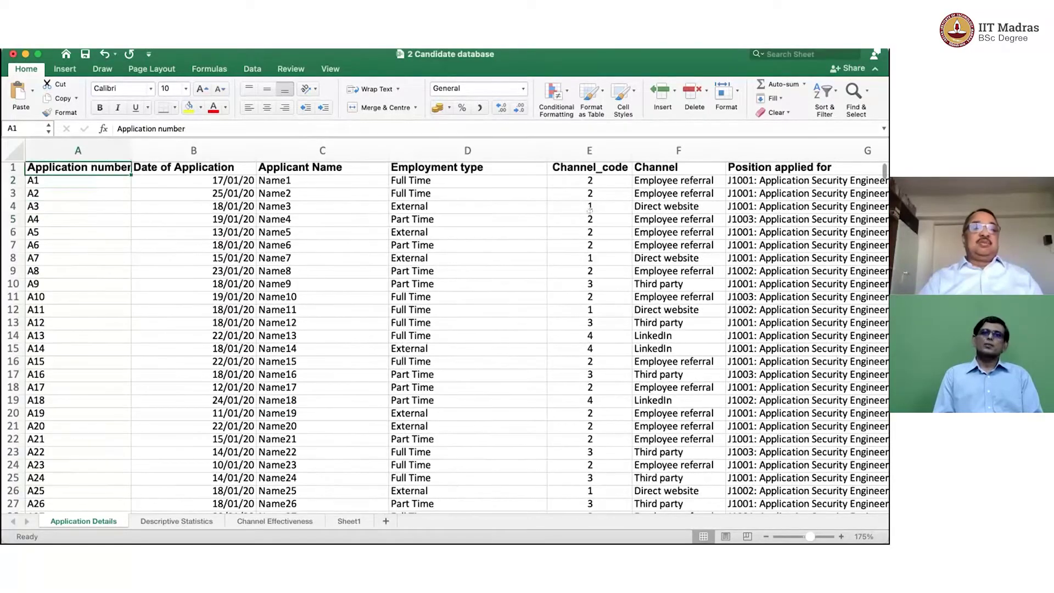
Examine the first candidate record from application number through channel and position to primary skill, then return to its first cell
key(Down)
key(Up)
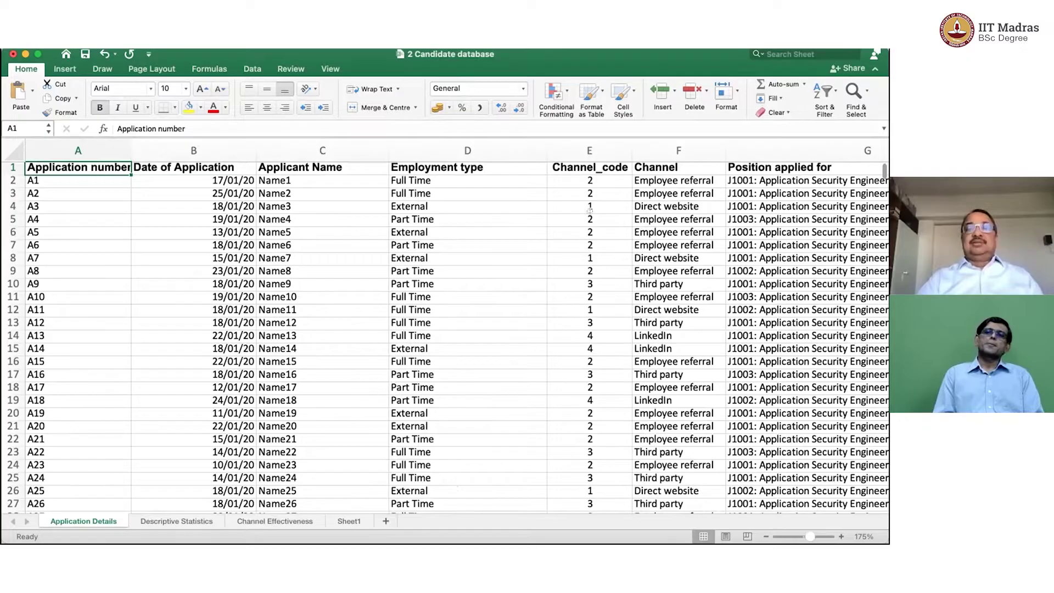
key(Down)
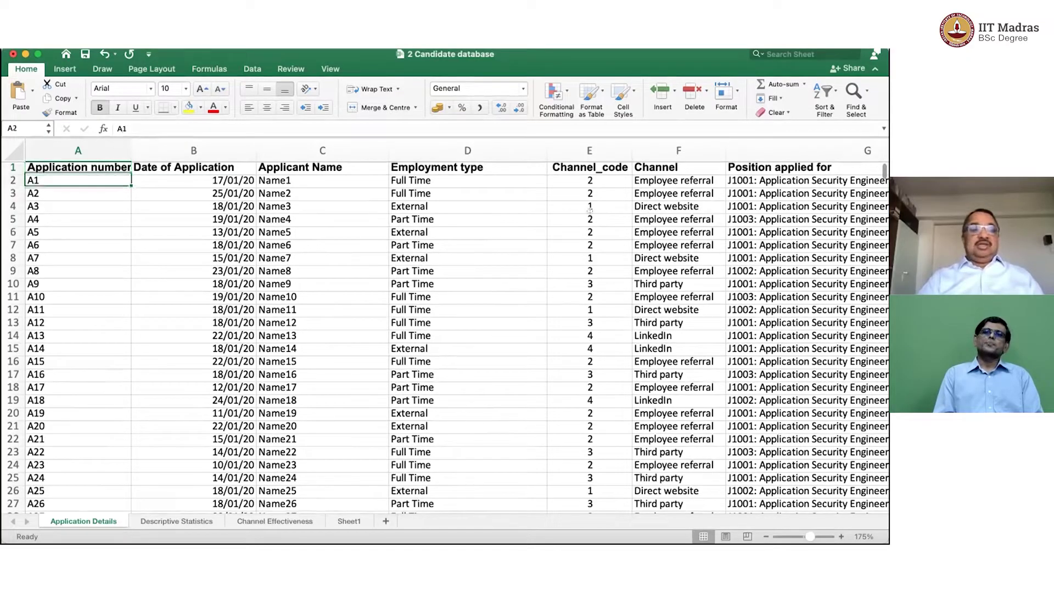
key(Right)
key(Right)
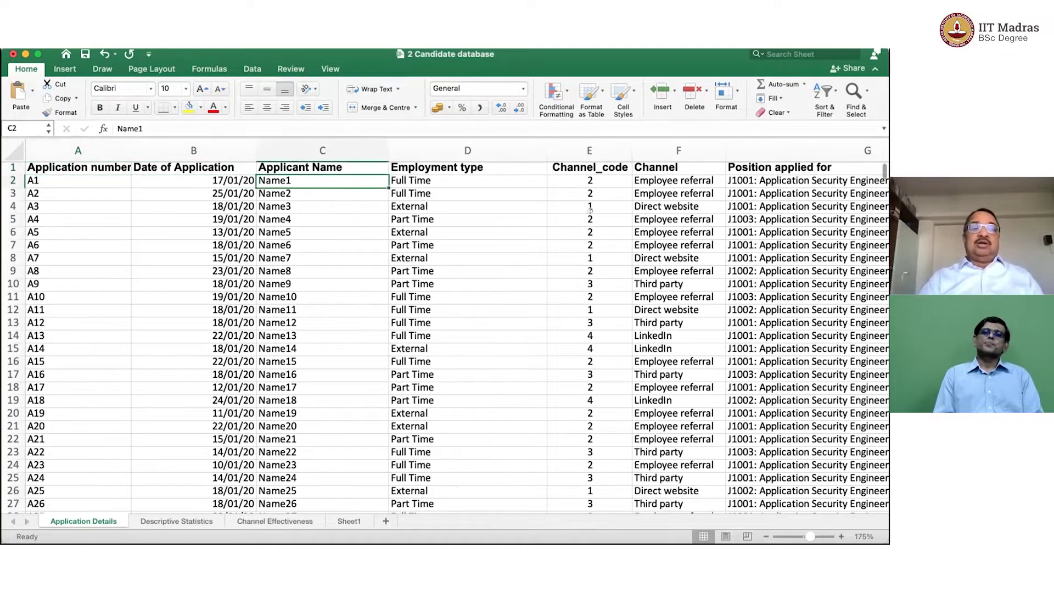
key(Right)
key(Right)
key(Right)
key(Right)
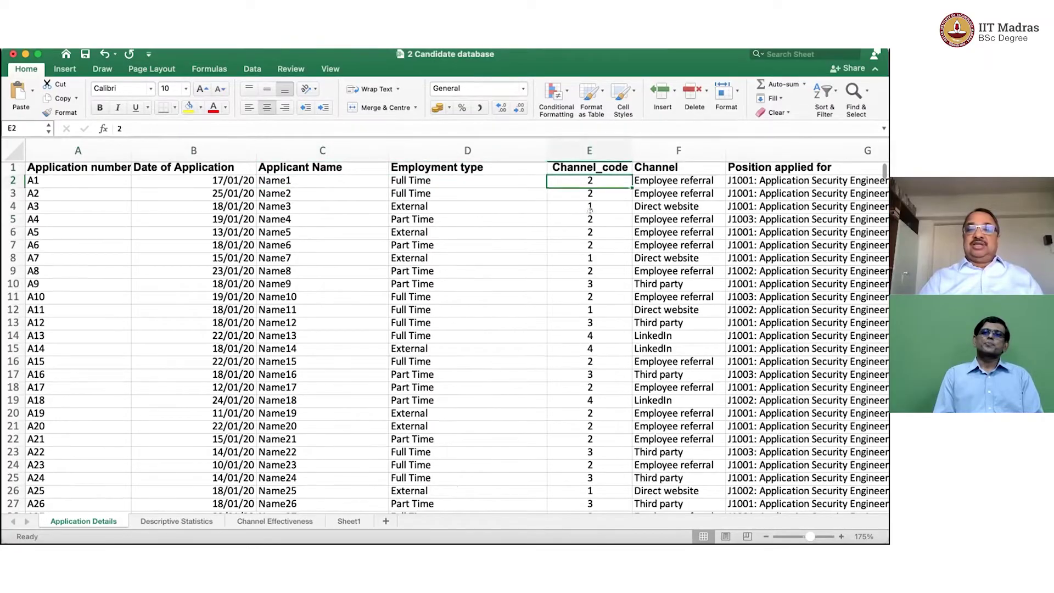
key(Right)
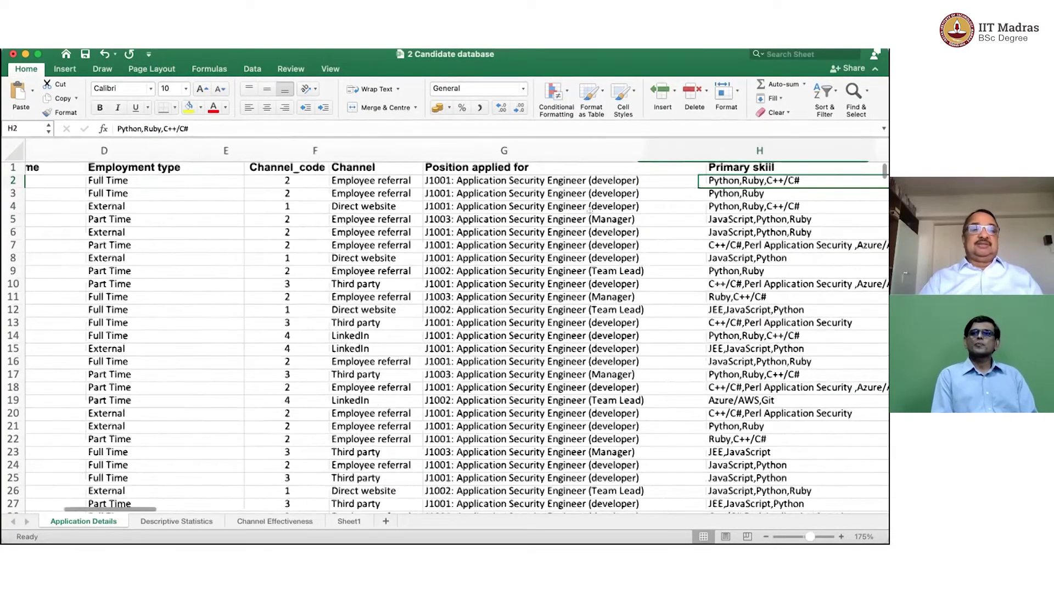
key(Home)
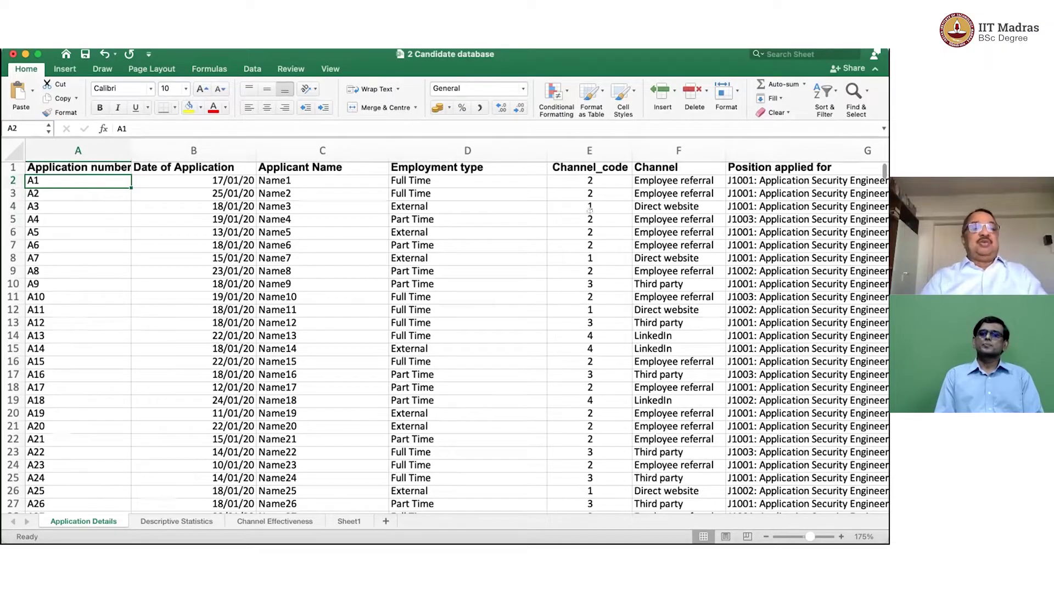
Examine the Application number column down to the last record, then return to cell A1
key(Down)
key(Down)
key(Down)
key(Down)
key(Down)
key(Down)
key(Down)
key(Down)
key(Down)
key(Down)
key(Down)
key(Down)
key(Down)
key(Down)
key(Down)
key(Down)
key(Down)
key(Down)
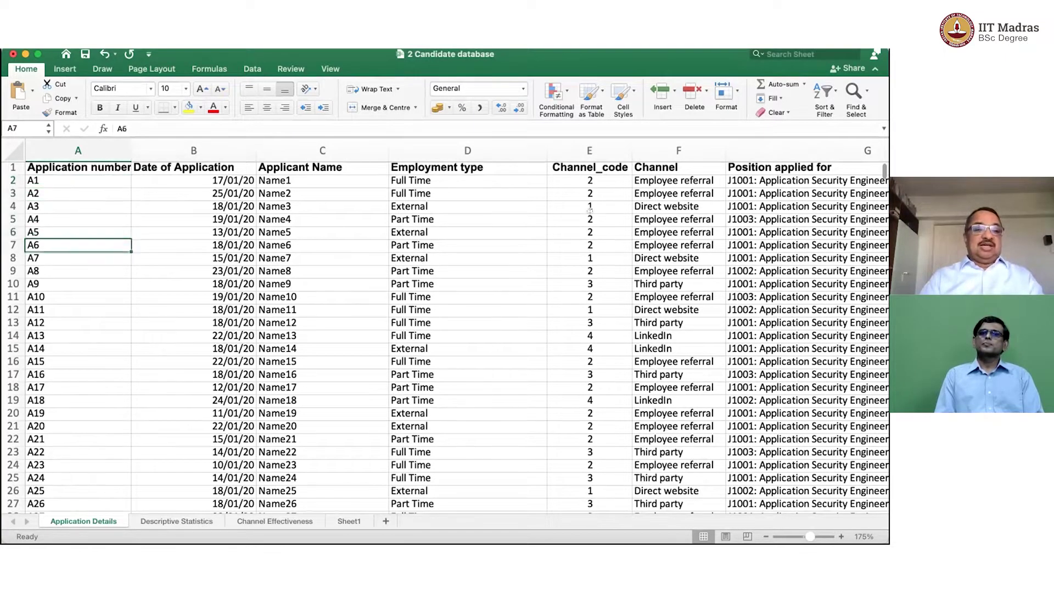
key(Down)
key(Down)
key(Down)
key(Down)
key(Down)
key(Down)
key(Down)
key(Down)
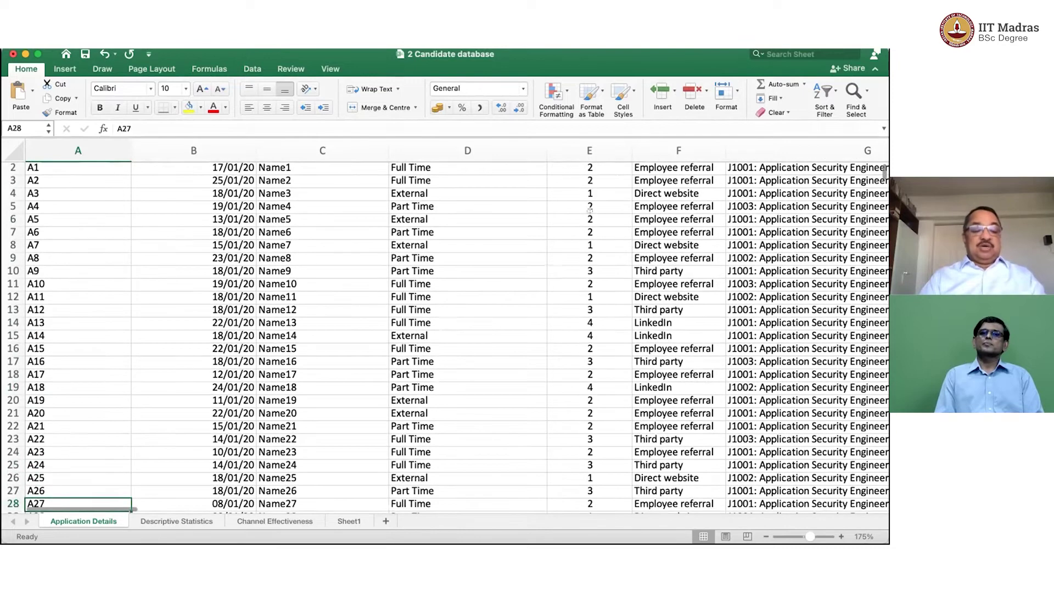
key(ctrl+Down)
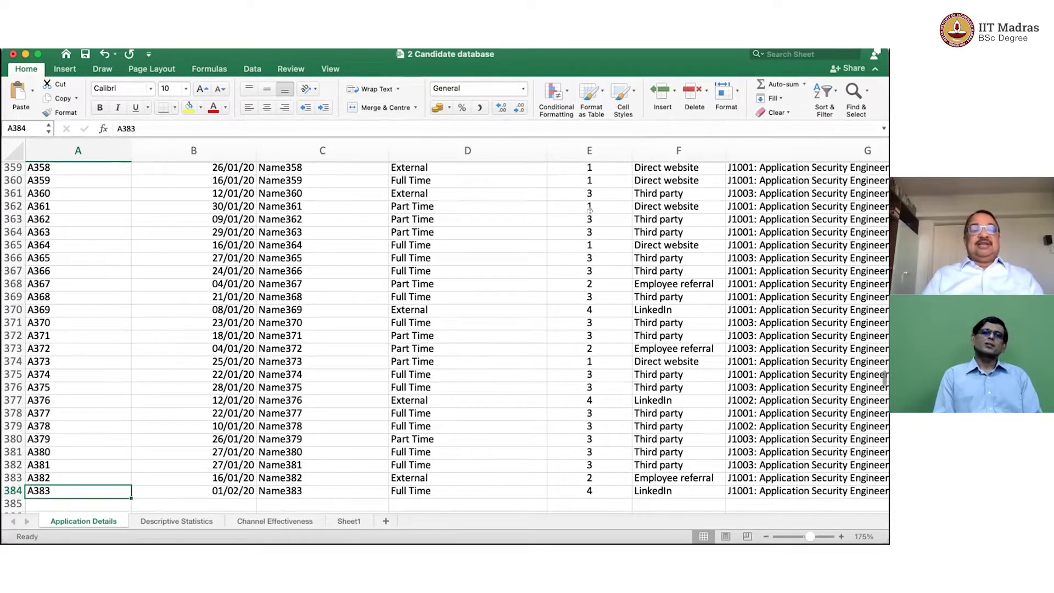
key(ctrl+Home)
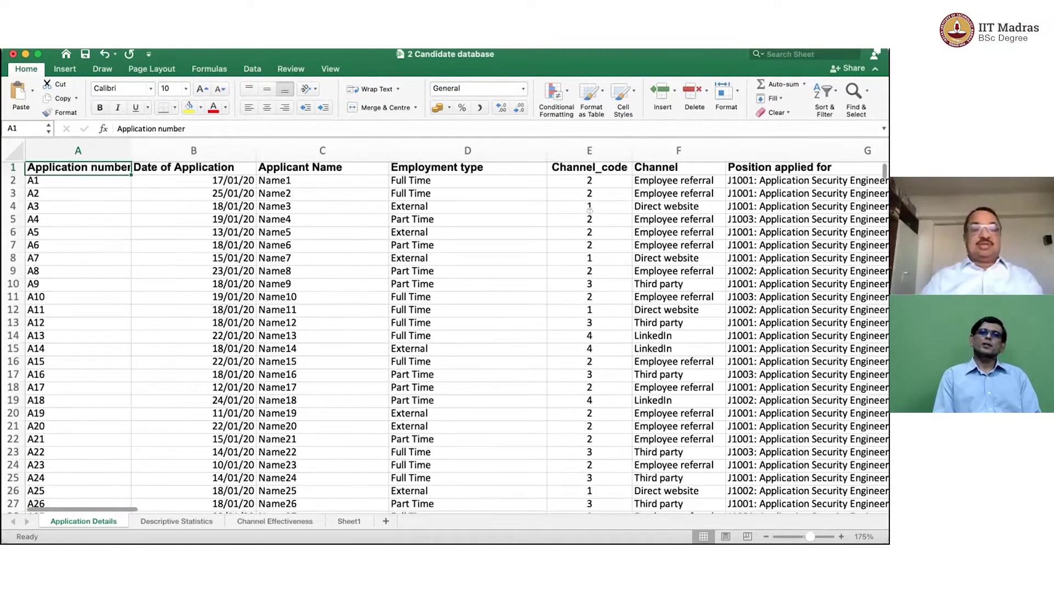
Inspect the first record's date of application, applicant name and employment type
key(Down)
key(Right)
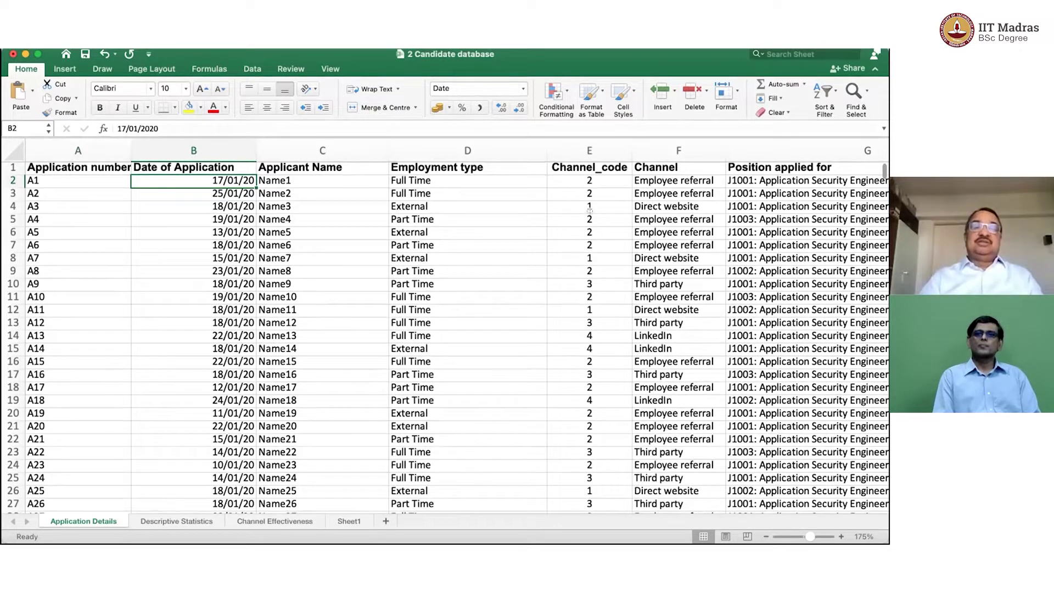
key(Right)
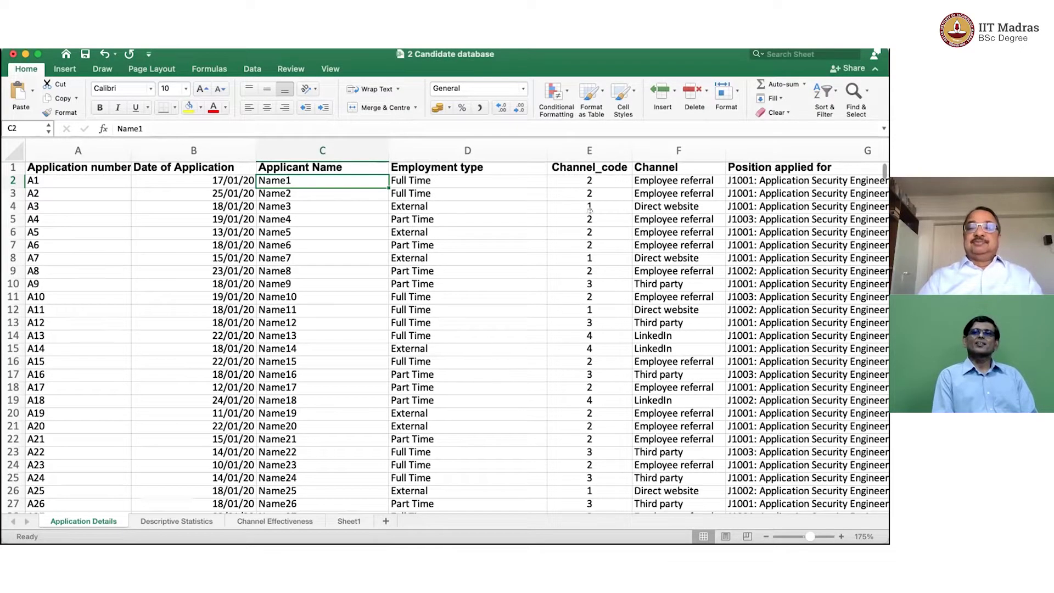
key(Right)
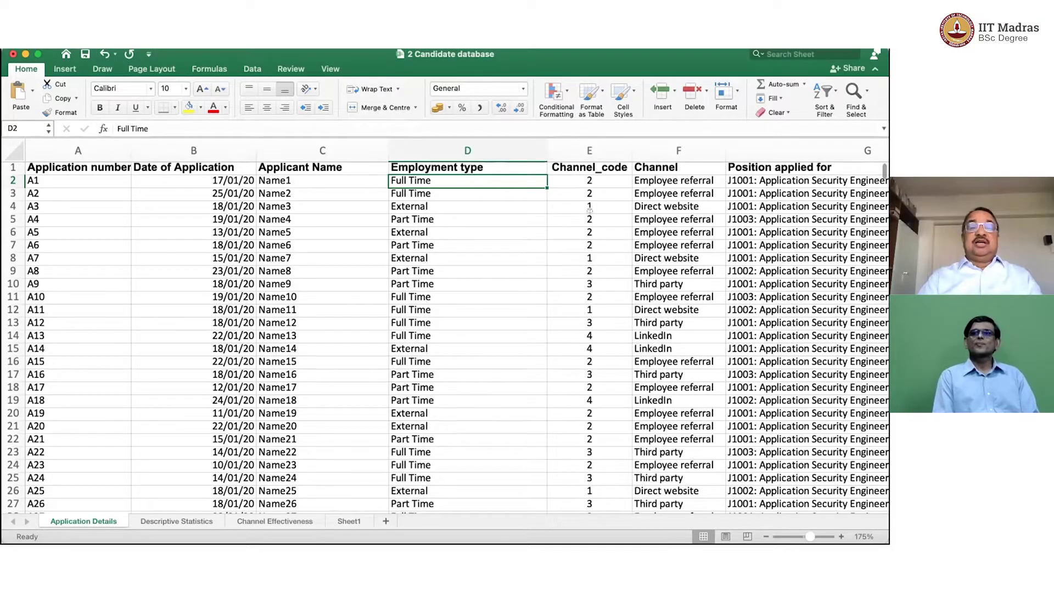
Examine the different entries in the Employment type column down to row 34
key(Down)
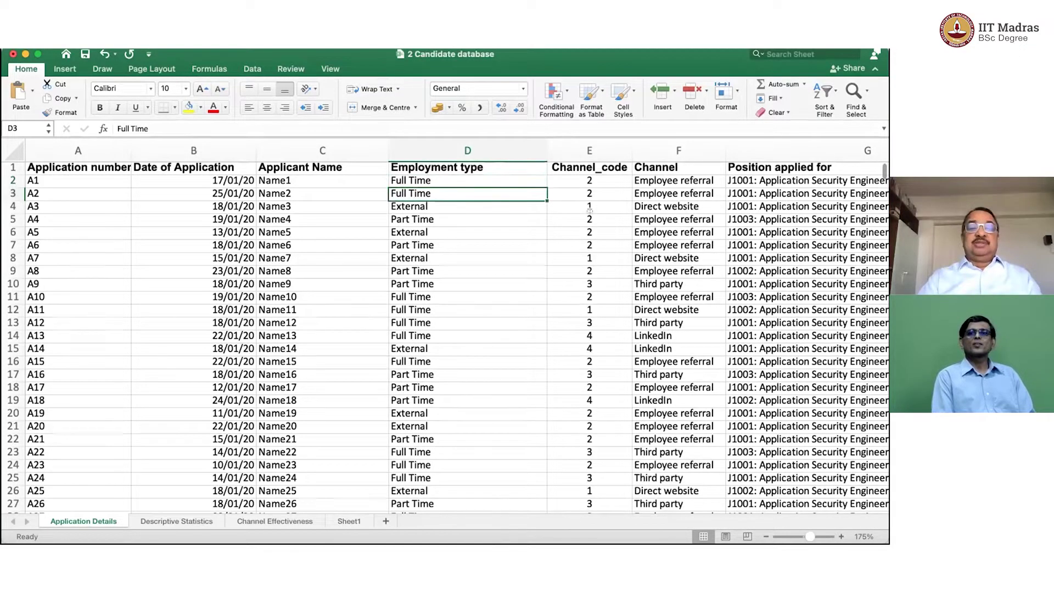
key(Down)
key(Down)
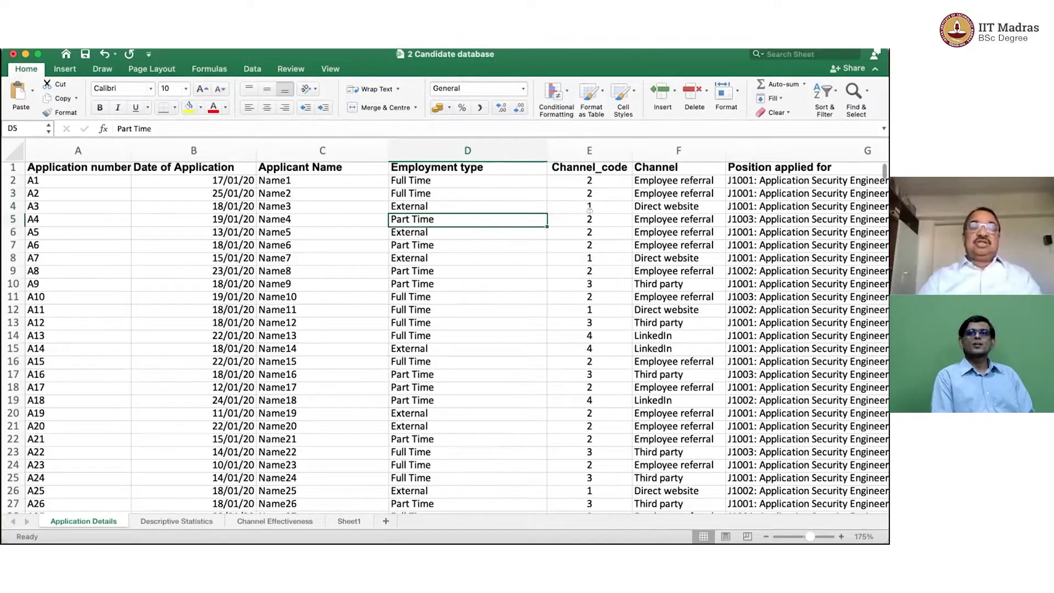
key(Down)
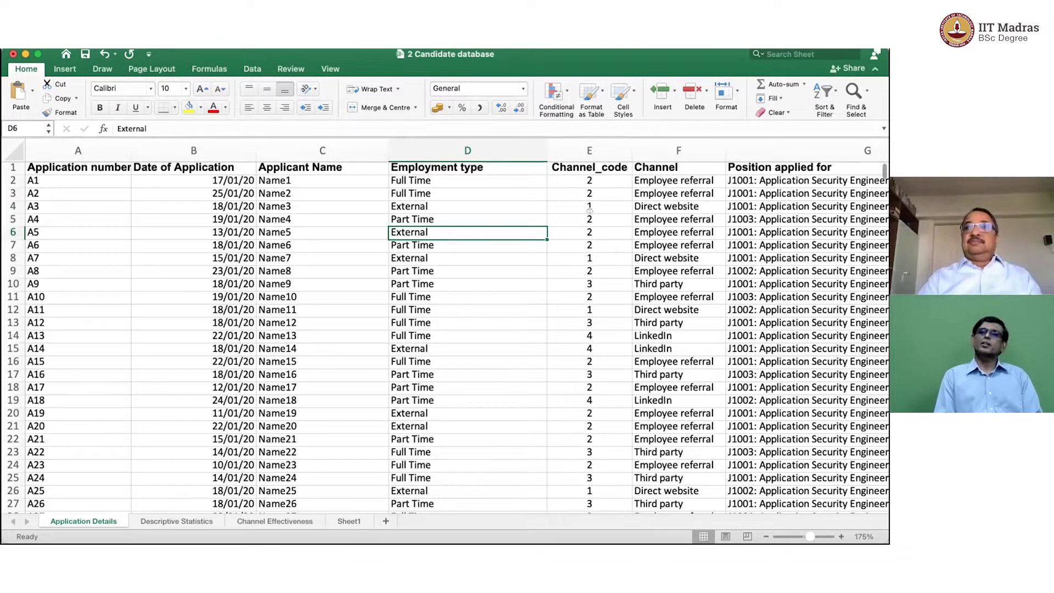
key(Down)
key(Down)
key(Down)
key(Down)
key(Down)
key(Down)
key(Down)
key(Down)
key(Down)
key(Down)
key(Down)
key(Down)
key(Down)
key(Down)
key(Down)
key(Down)
key(Down)
key(Down)
key(Down)
key(Down)
key(Down)
key(Down)
key(Down)
key(Down)
key(Down)
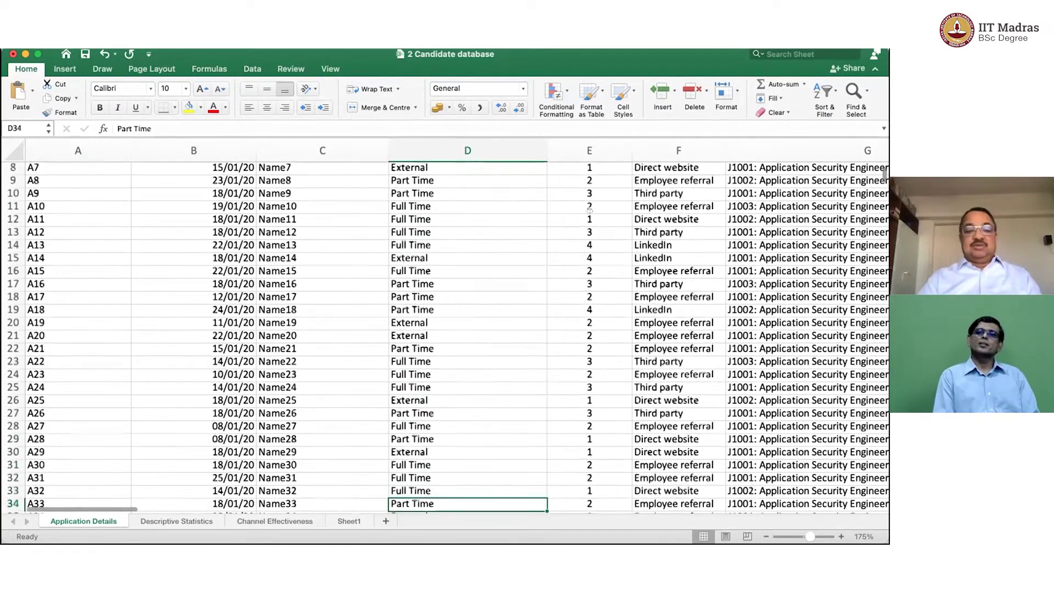
Examine the Employment type entries from row 34 down to row 68, then return to the first record
key(Down)
key(Down)
key(Down)
key(Down)
key(Down)
key(Down)
key(Down)
key(Down)
key(Down)
key(Down)
key(Down)
key(Down)
key(Down)
key(Down)
key(Down)
key(Down)
key(Down)
key(Down)
key(Down)
key(Down)
key(Down)
key(Down)
key(Down)
key(Down)
key(Down)
key(Down)
key(Down)
key(Down)
key(Down)
key(Down)
key(Down)
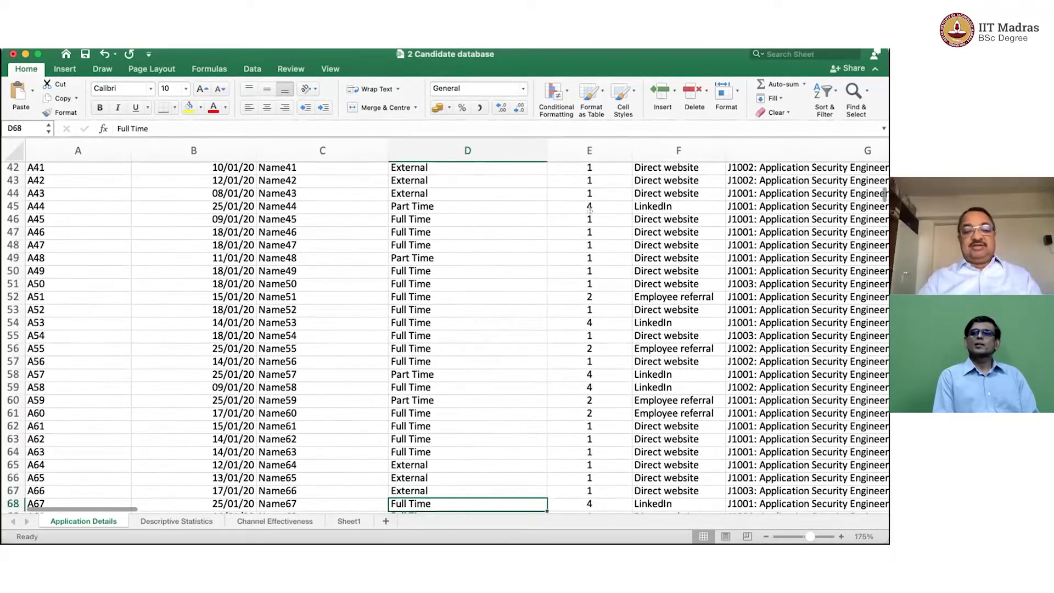
key(ctrl+Up)
key(Down)
Examine the Channel entries from the first record down to the LinkedIn entry in row 14
key(Right)
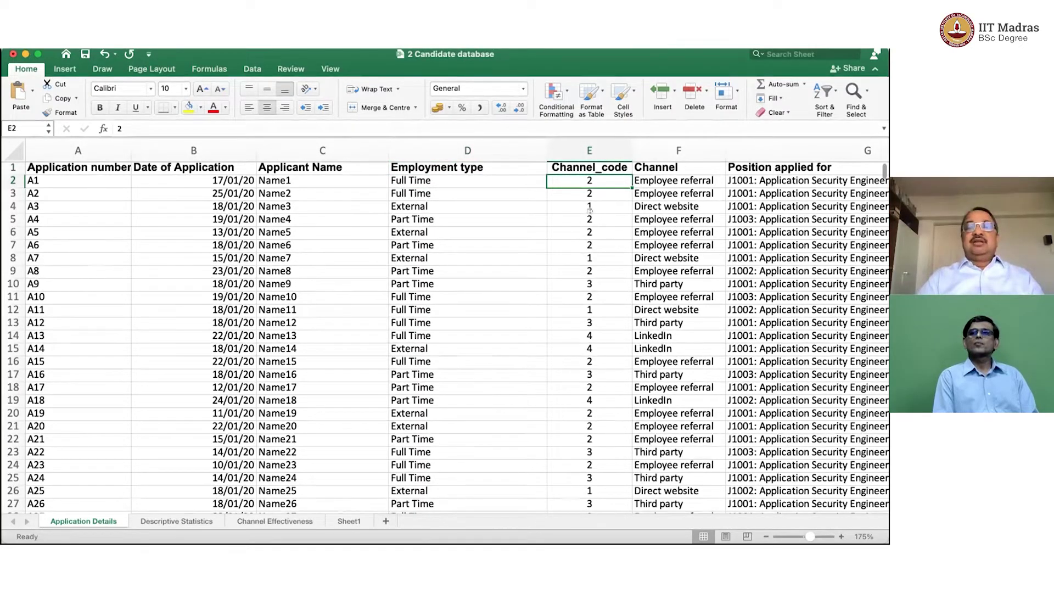
key(Right)
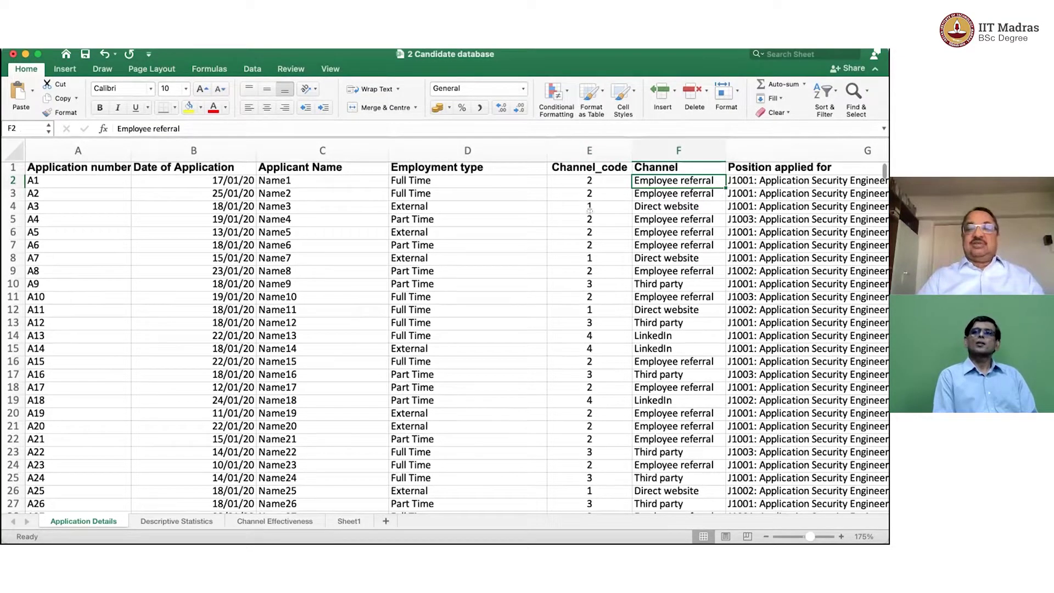
key(Down)
key(Down)
key(Down)
key(Down)
key(Down)
key(Down)
key(Down)
key(Down)
key(Down)
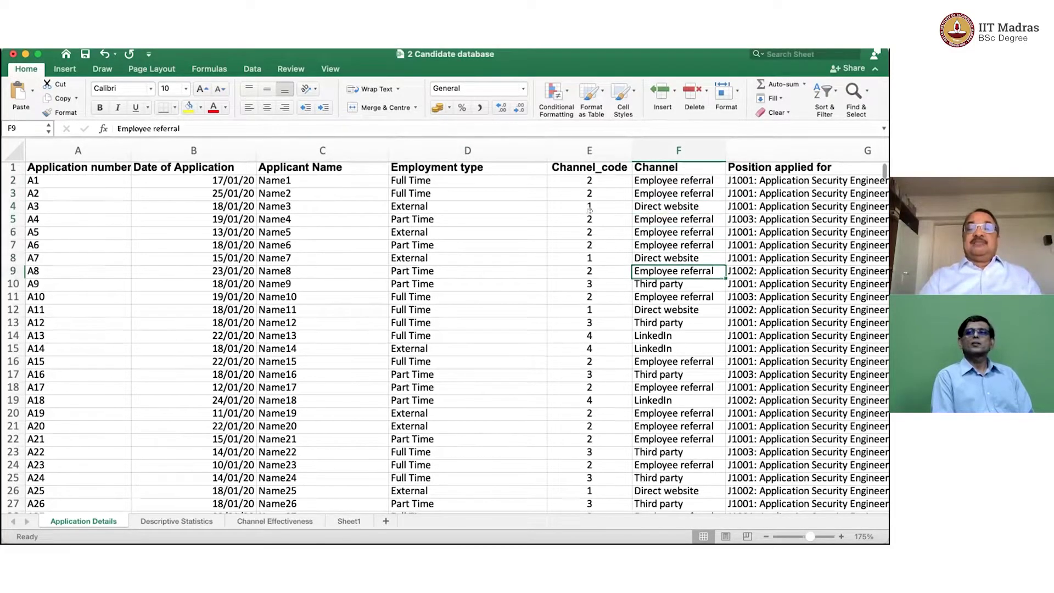
key(Down)
key(Down)
key(Down)
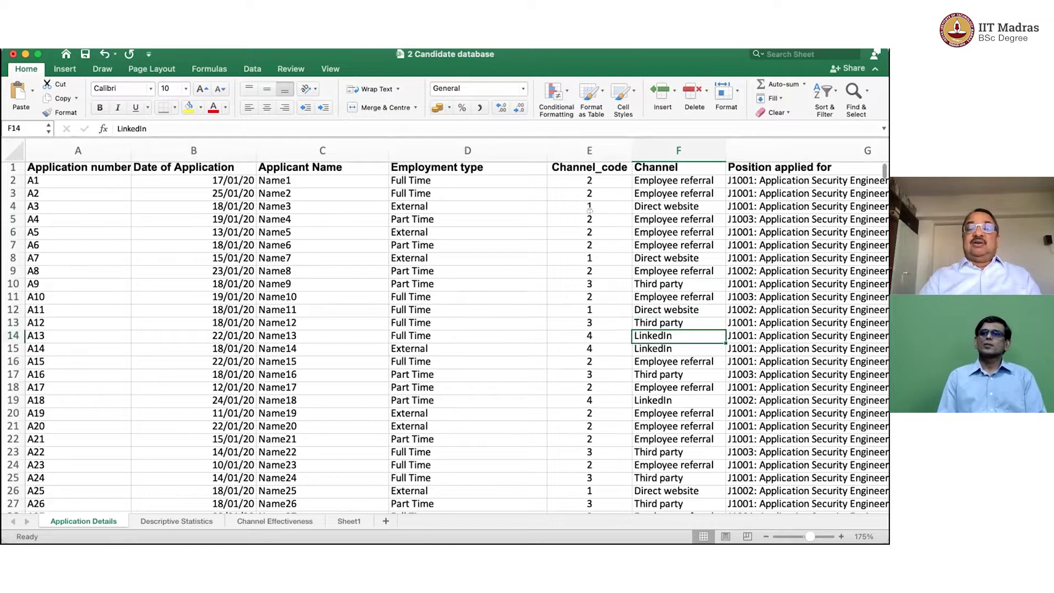
key(Up)
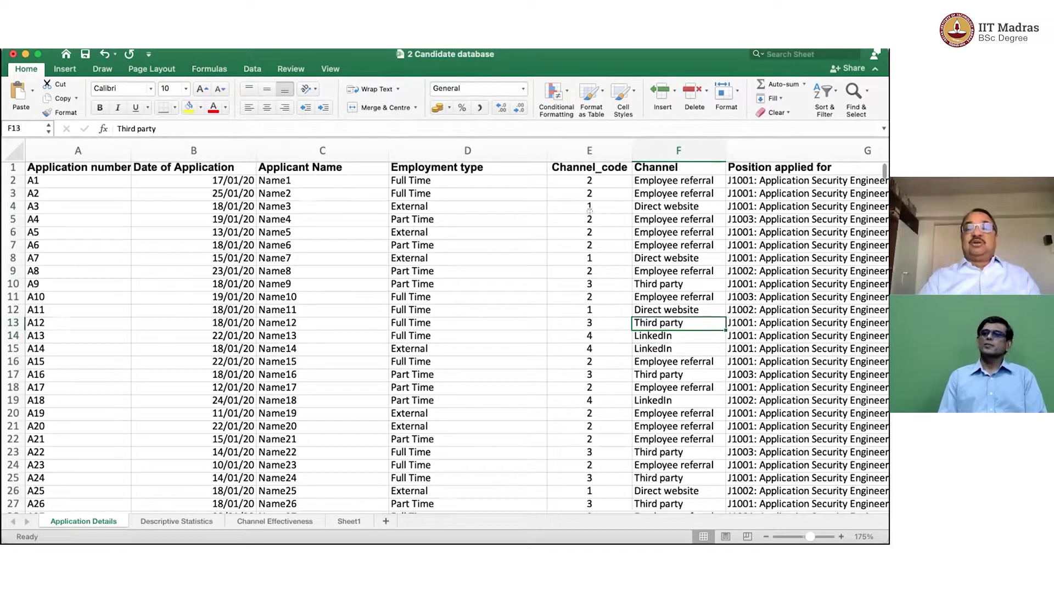
Examine the Channel_code values in rows 2 to 13 against their matching channels
key(Left)
key(Up)
key(Up)
key(Up)
key(Up)
key(Up)
key(Up)
key(Up)
key(Up)
key(Up)
key(Up)
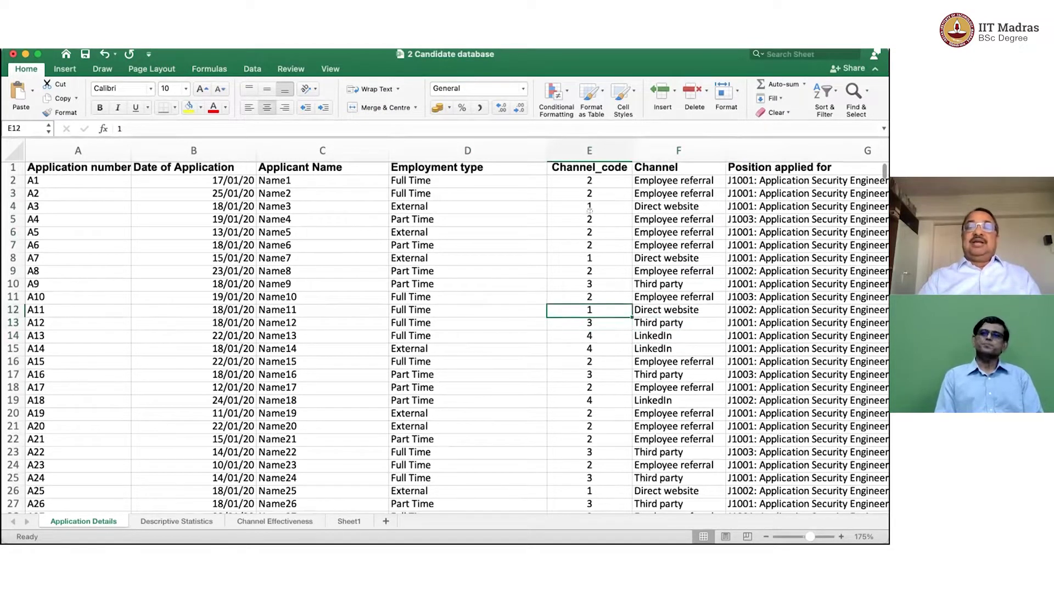
key(Up)
key(Up)
key(Down)
key(Down)
key(Down)
key(Down)
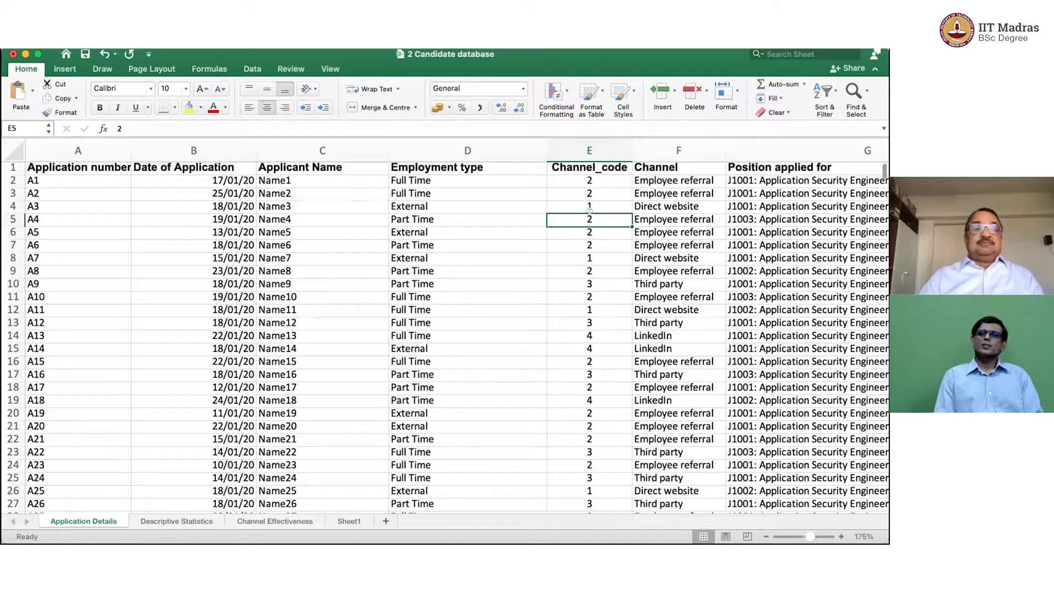
Freeze the header row and the Application number column by freezing panes at cell B2
key(Left)
key(Left)
key(Left)
key(Left)
key(Up)
key(Up)
key(Up)
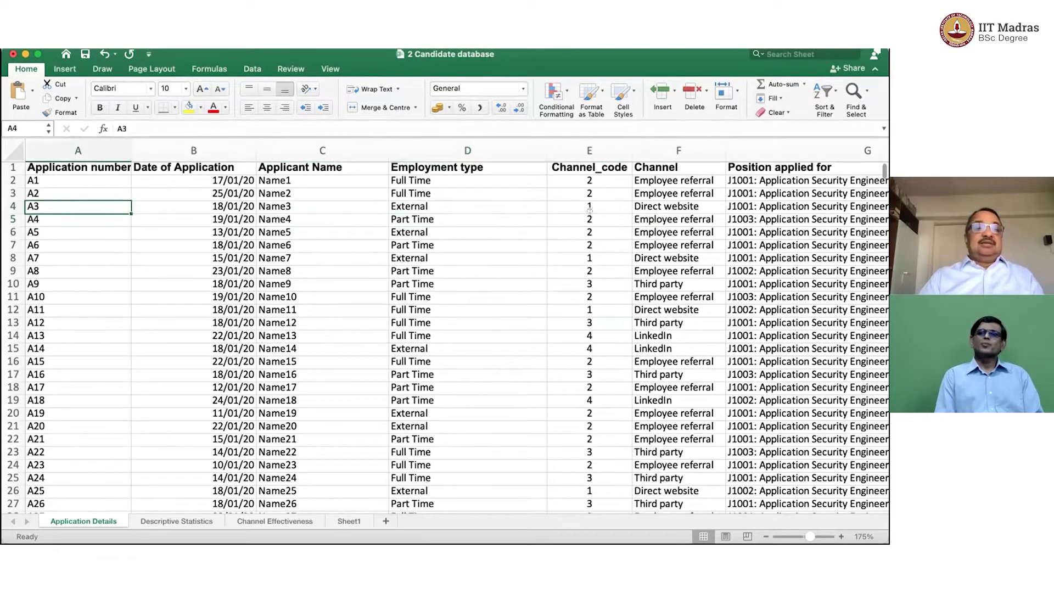
key(Right)
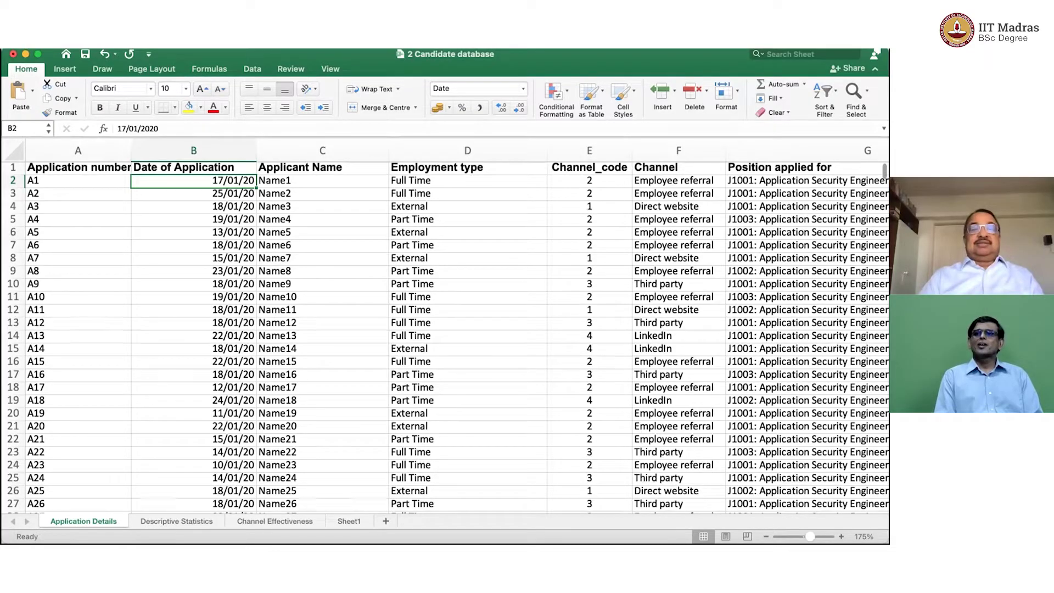
click(330, 70)
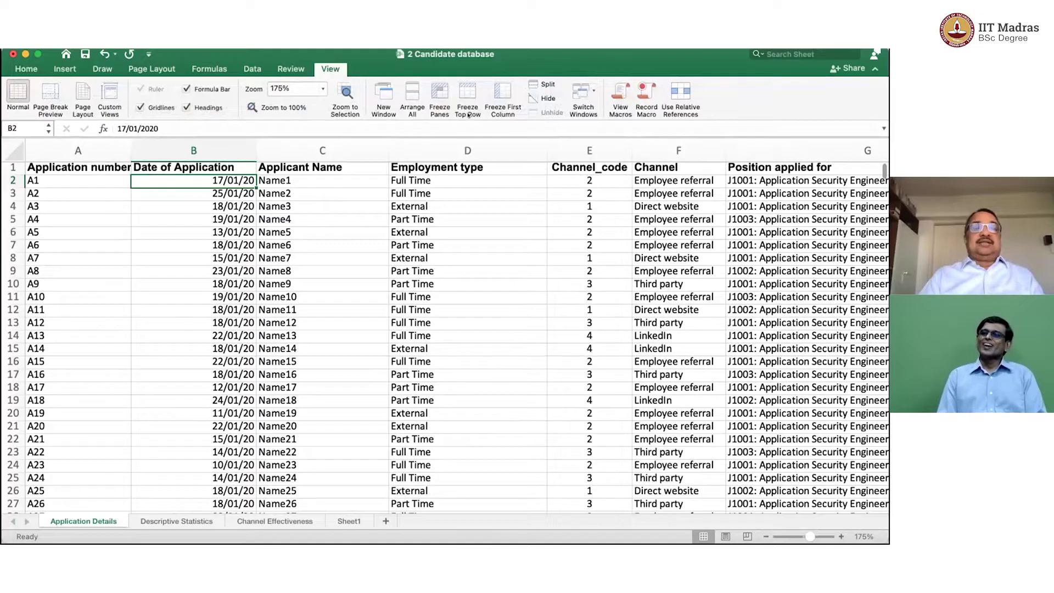
click(439, 99)
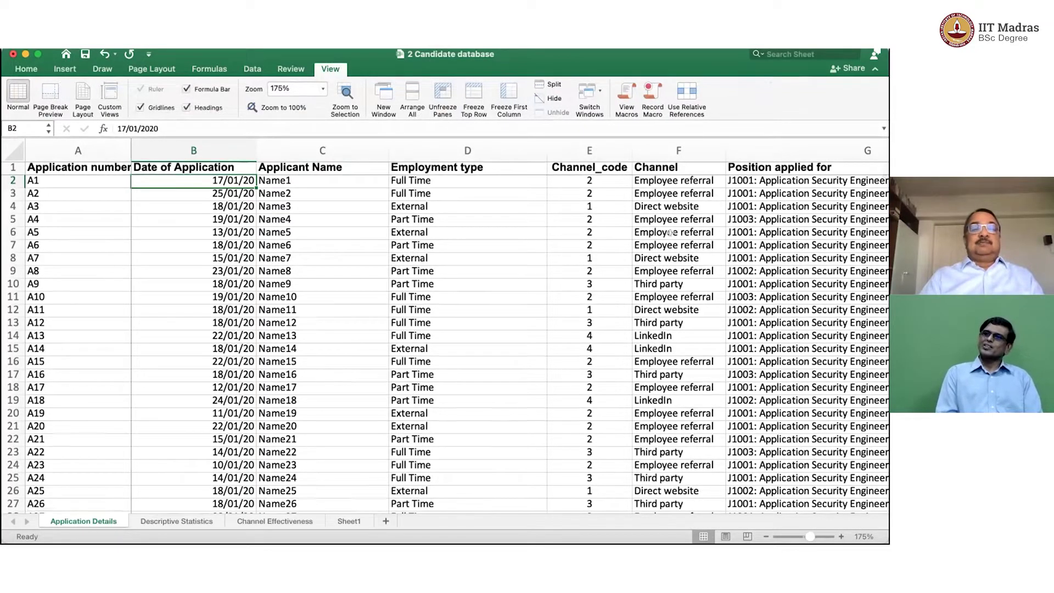
Examine the first record's channel, position applied for, primary skill and certification
key(Right)
key(Right)
key(Right)
key(Right)
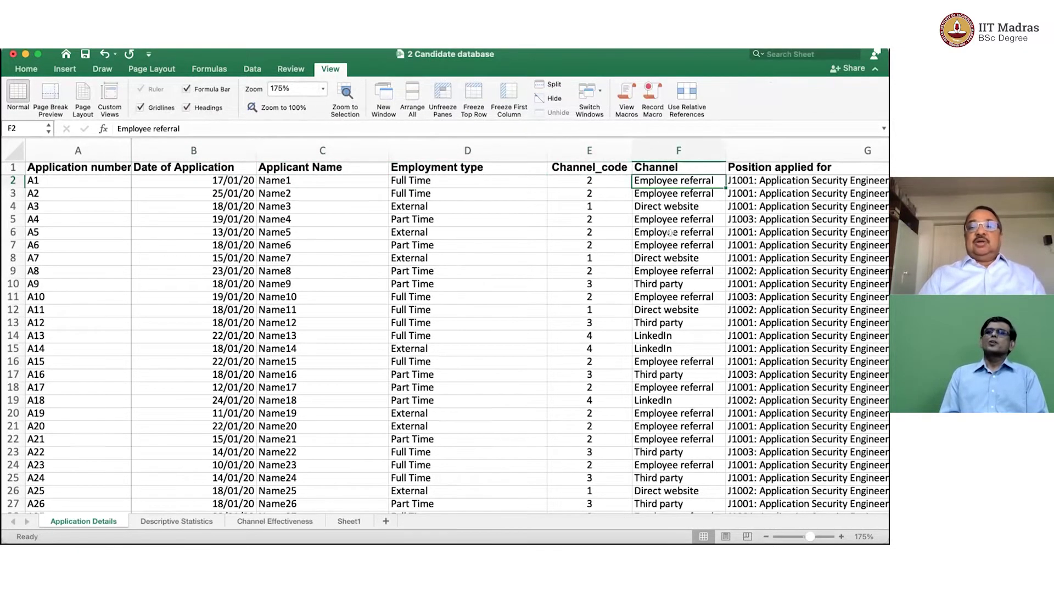
key(Right)
key(Right)
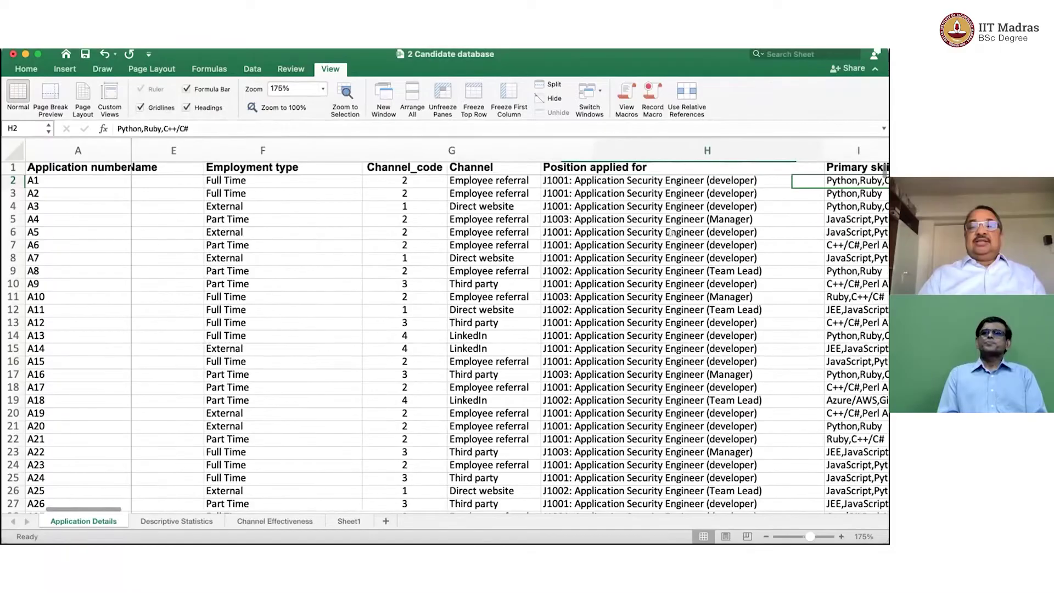
key(Left)
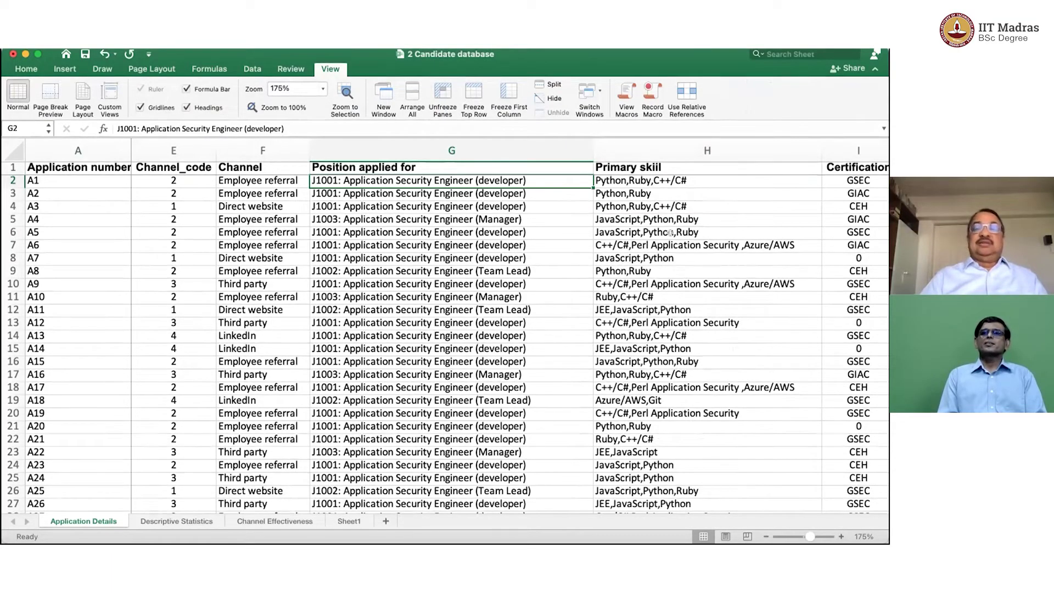
key(Right)
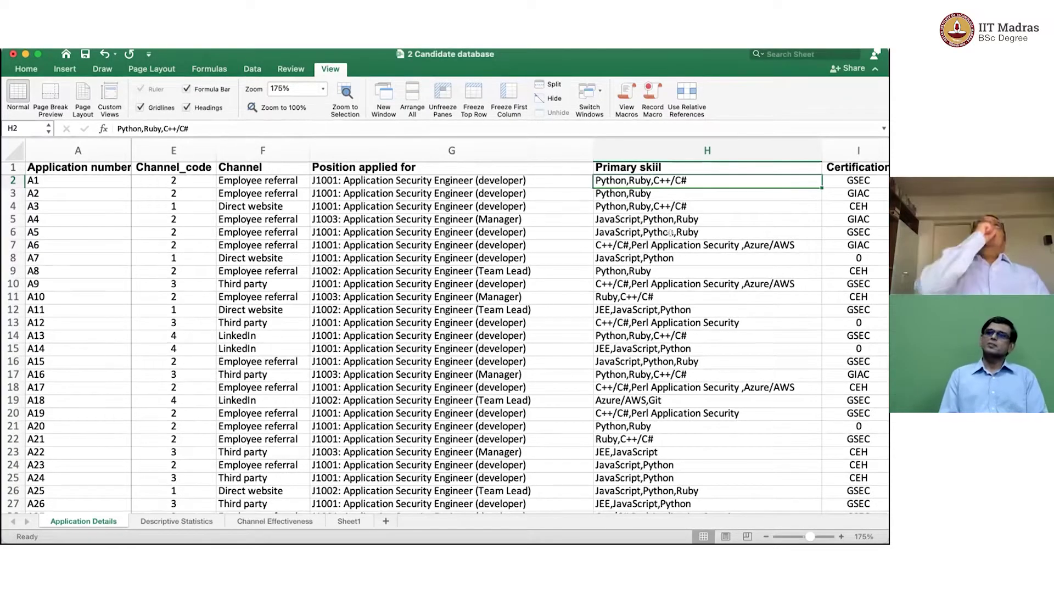
key(Right)
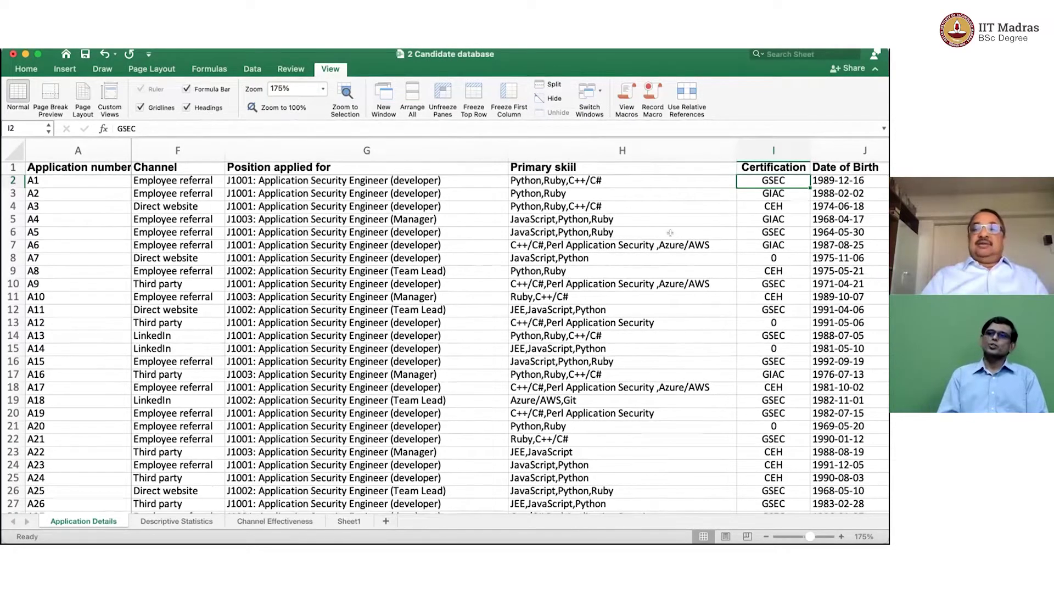
Look over the first record's personal fields from Date of Birth through Physically Handicapped, then return to its Certification cell
key(Right)
scroll(670, 233, right, 5)
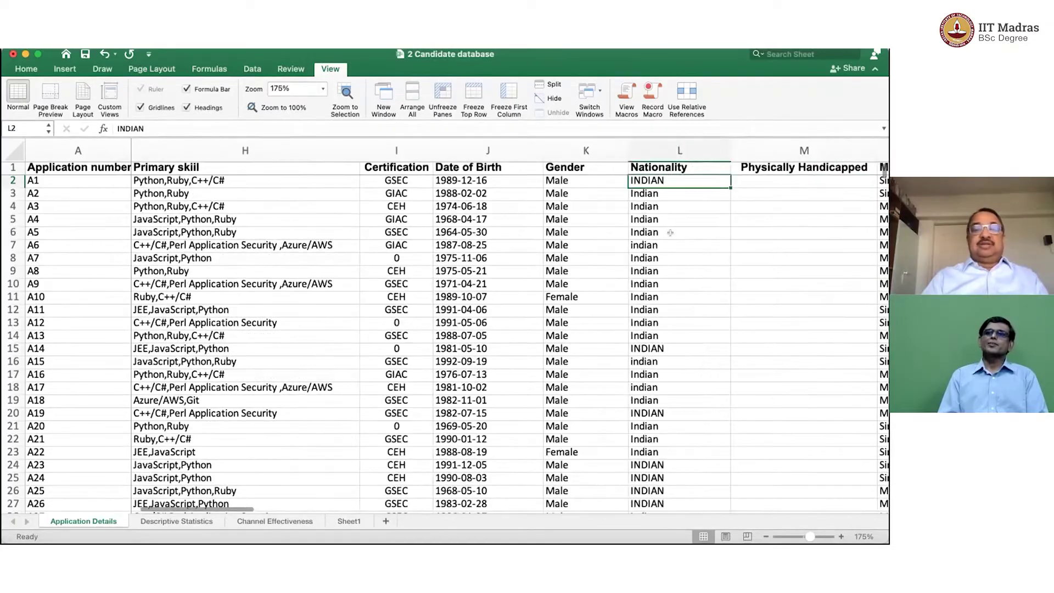
key(Left)
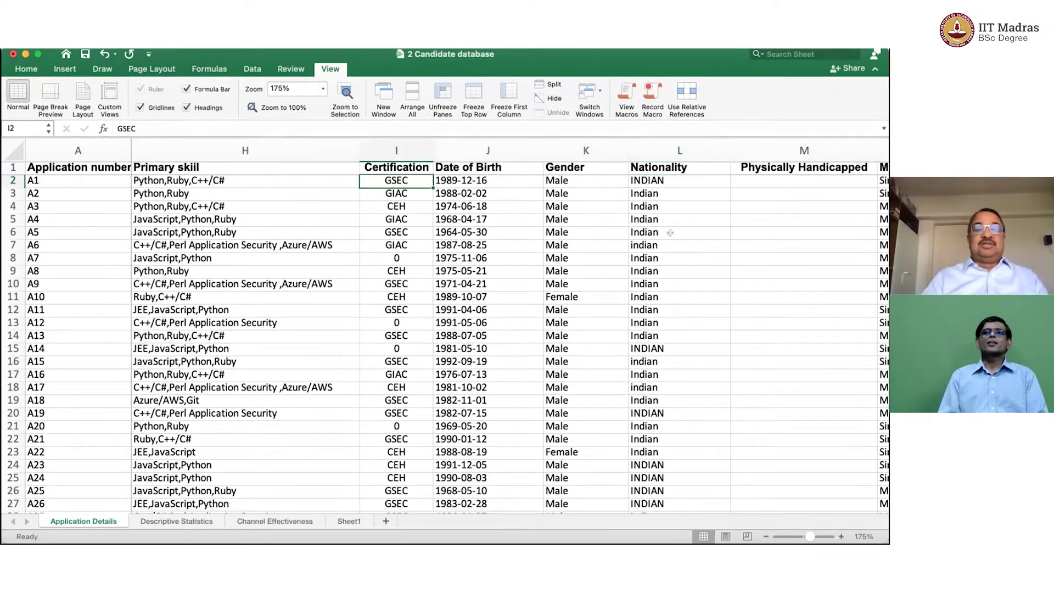
key(Right)
key(Right)
key(Right)
key(Right)
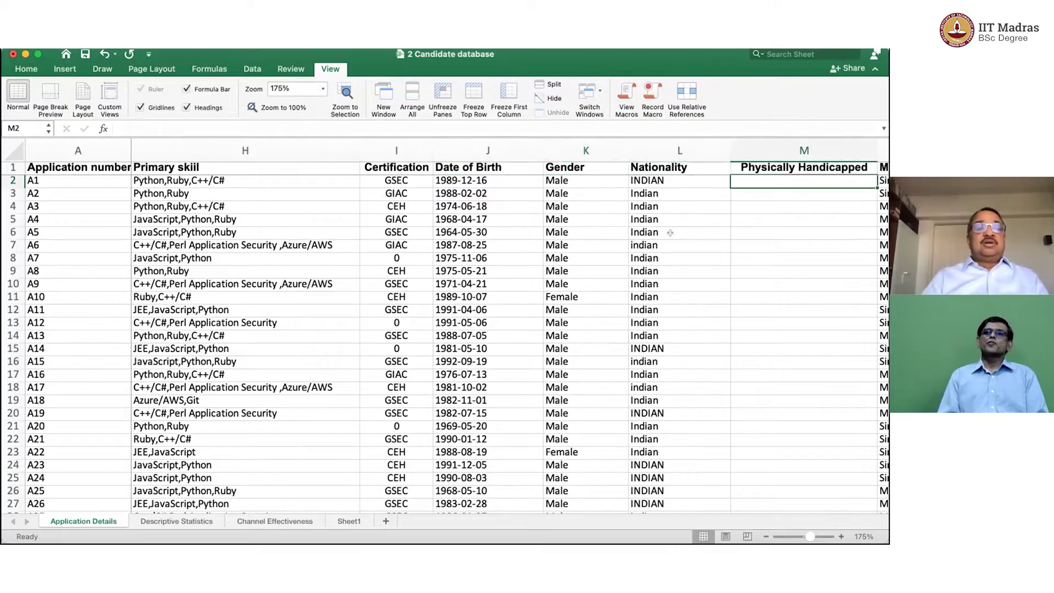
key(Right)
key(Home)
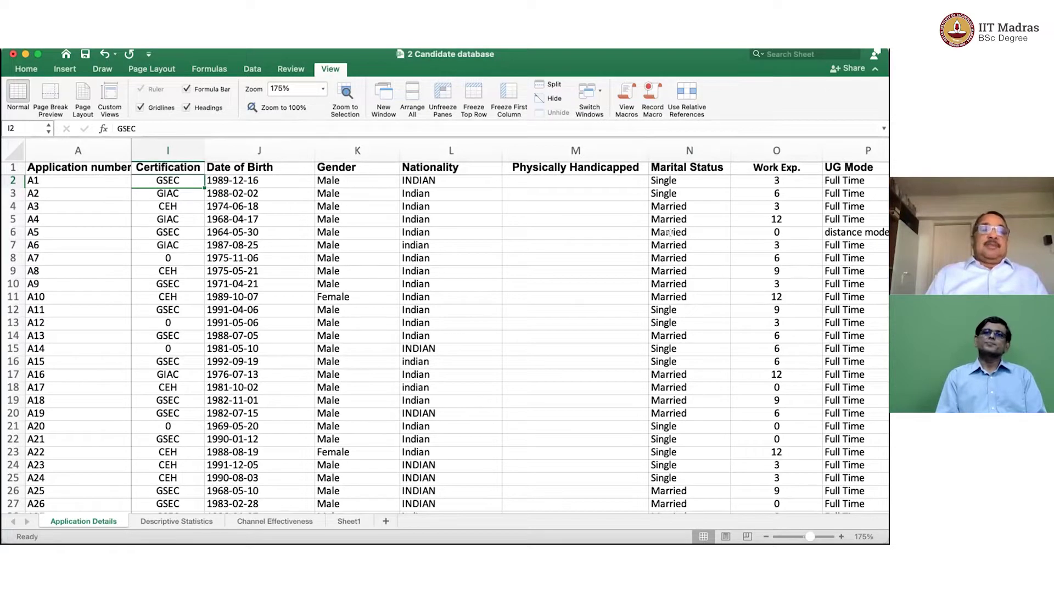
Examine the Date of Birth entries in rows 2 to 6, then return to the first record
key(Right)
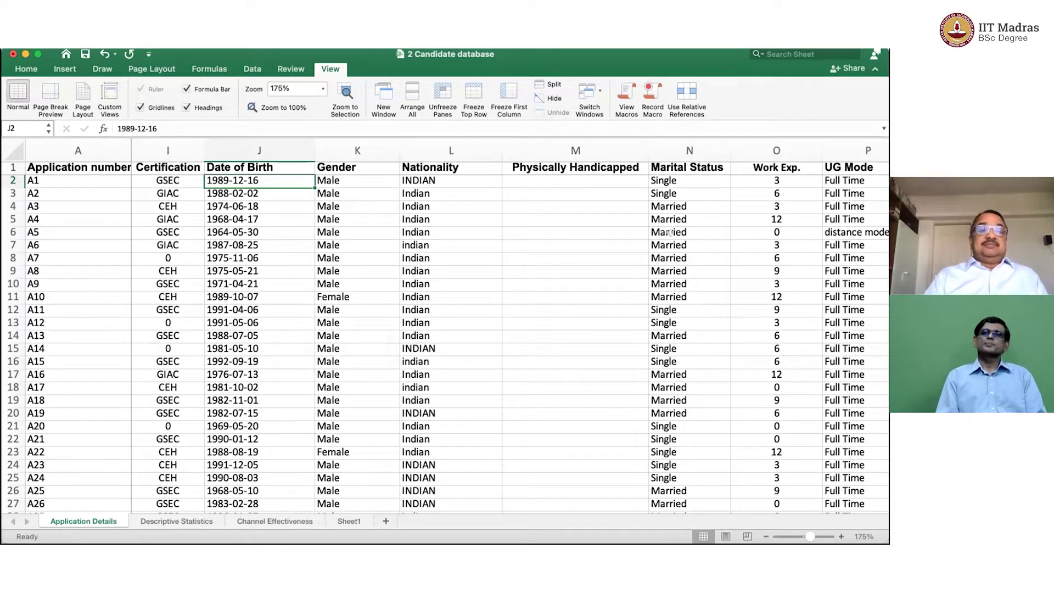
key(Down)
key(Down)
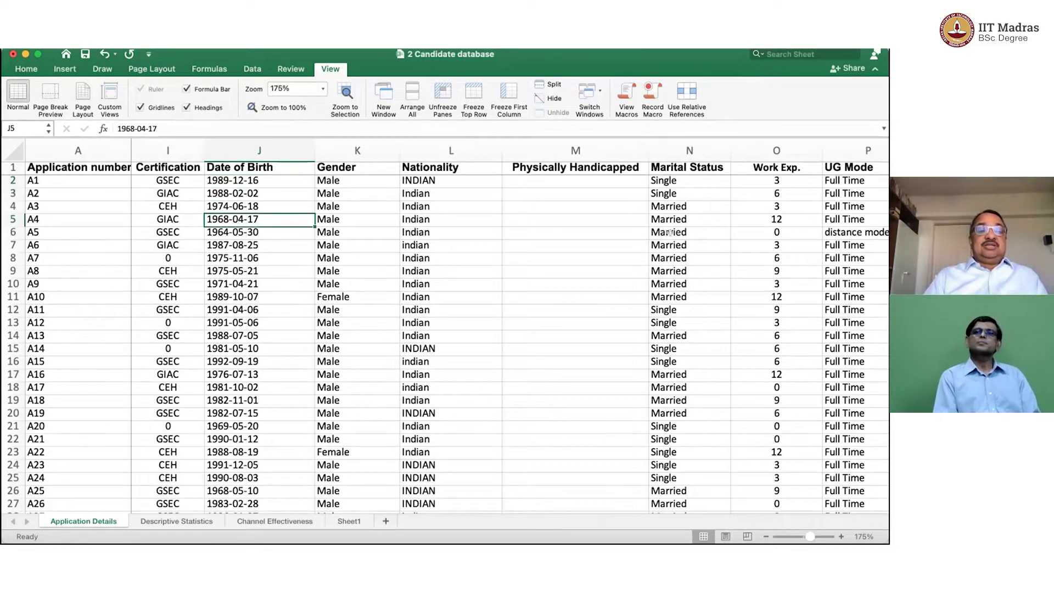
key(Up)
key(Up)
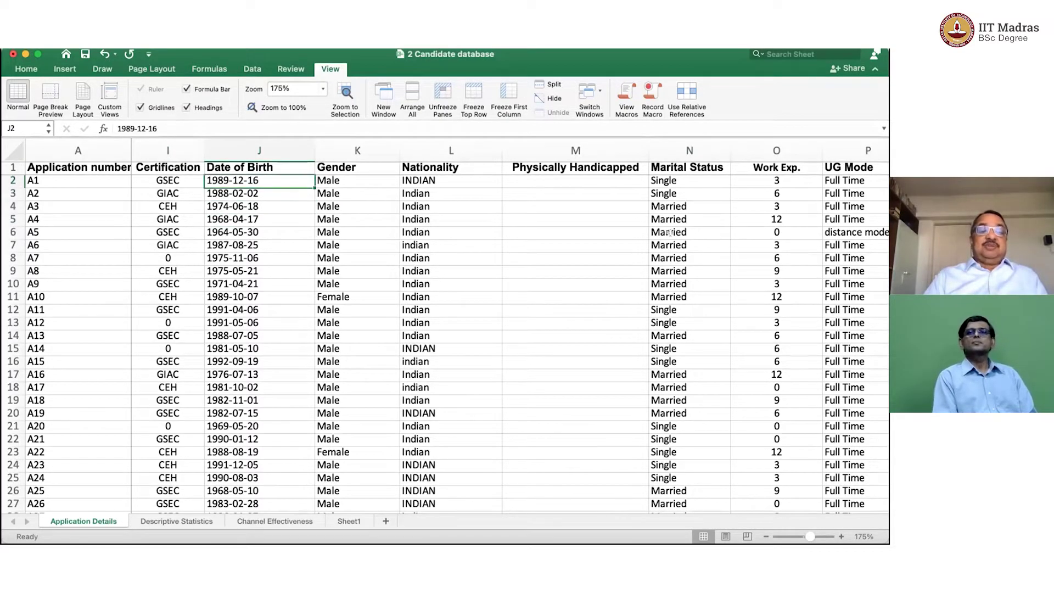
key(Down)
key(Down)
key(Down)
key(Down)
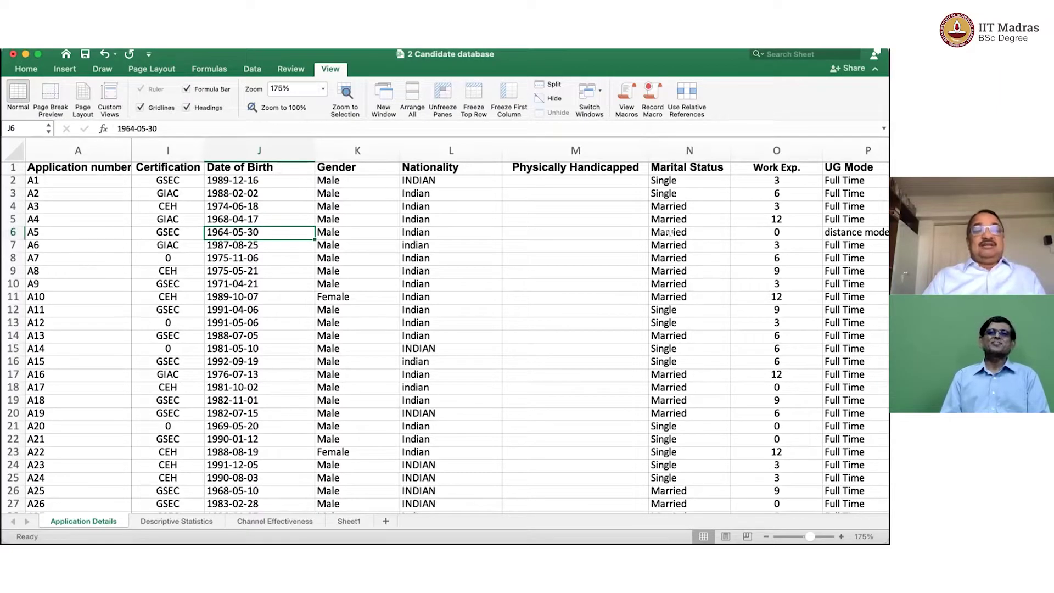
key(Up)
key(Up)
key(Up)
key(Up)
Examine the first record's fields from Gender through Marital Status and Work Exp. to UG Discipline
key(Right)
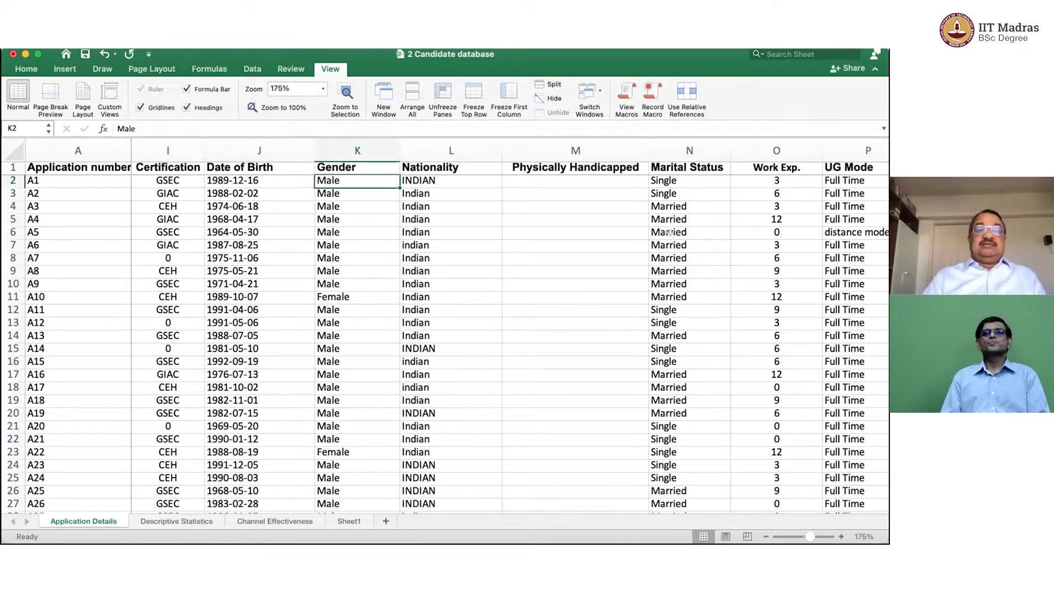
key(Right)
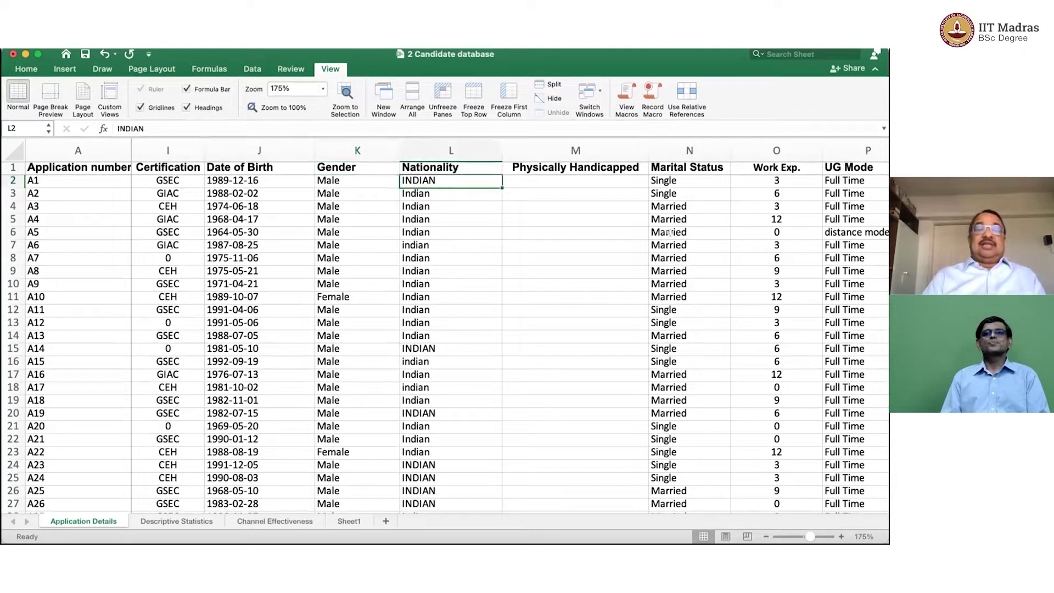
key(Right)
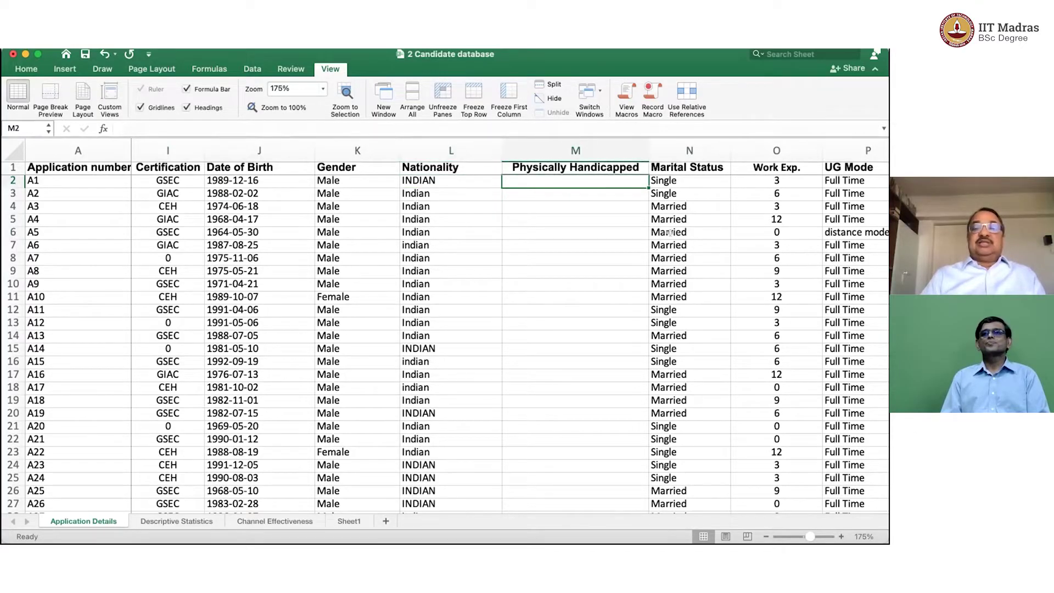
key(Right)
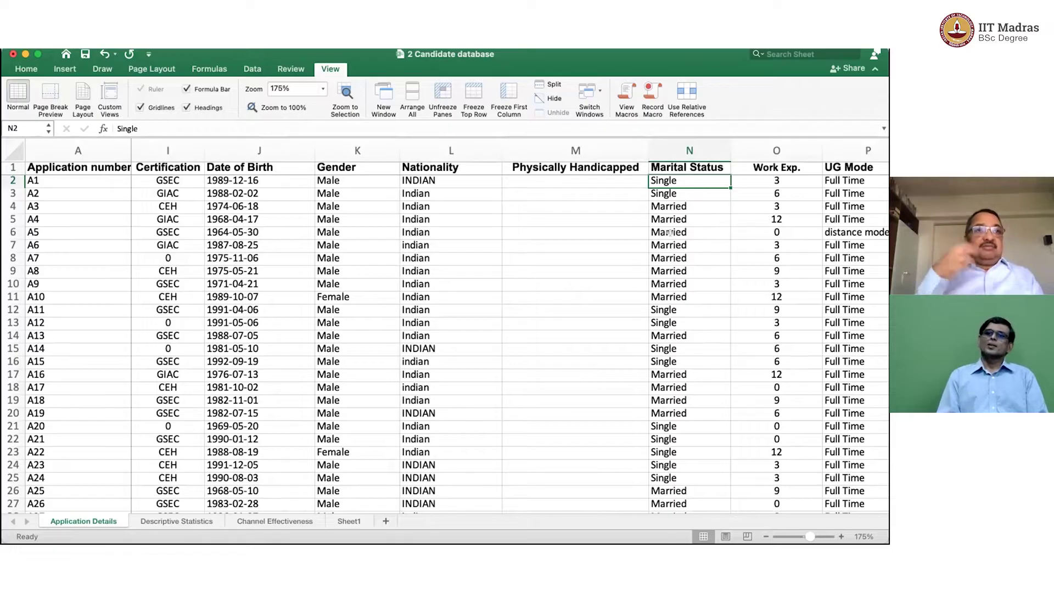
key(Right)
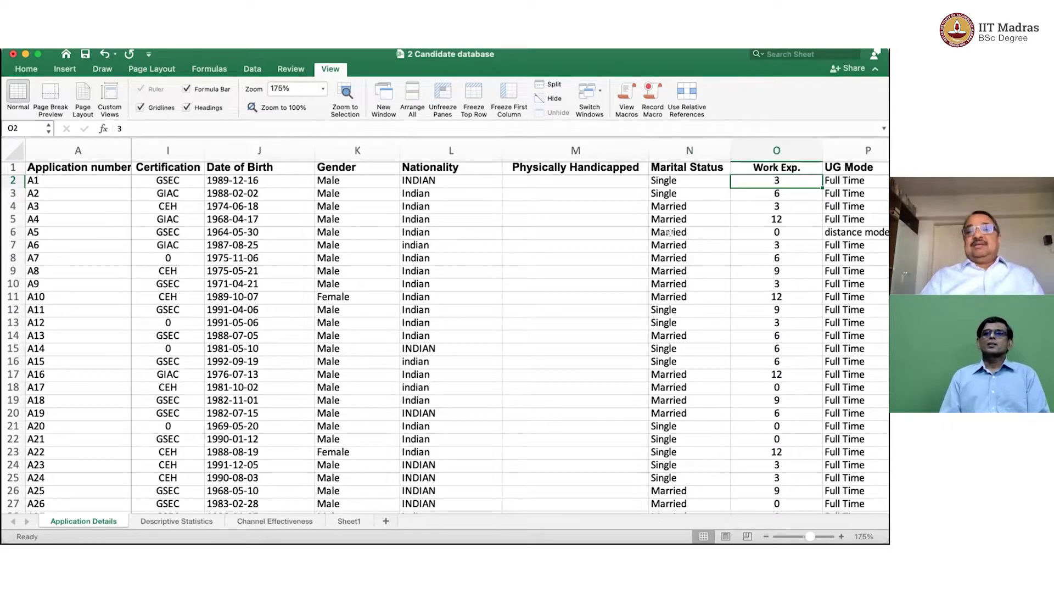
scroll(670, 233, right, 1)
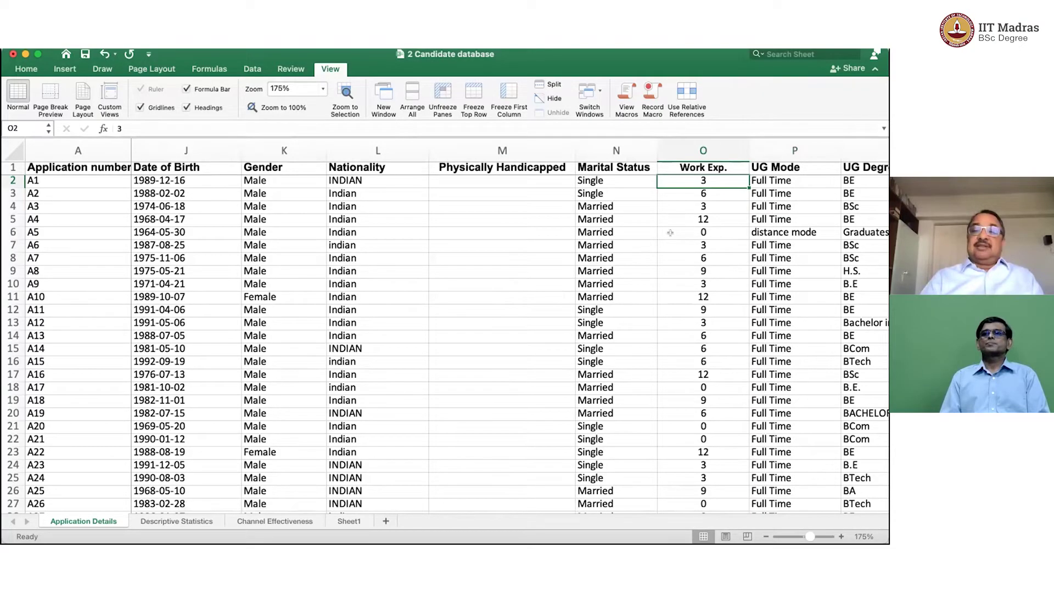
key(Right)
key(Right)
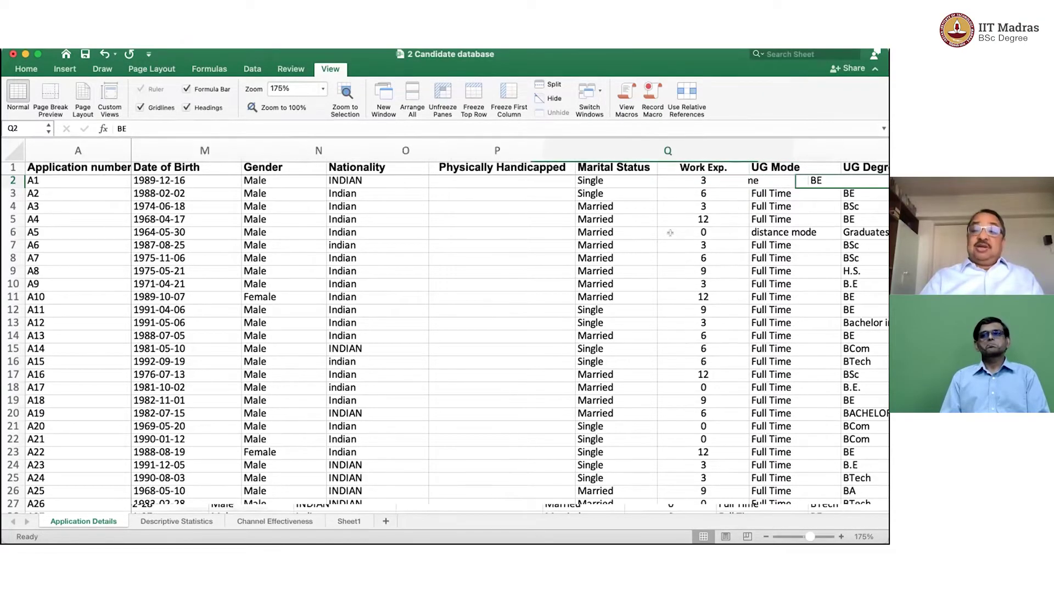
key(Right)
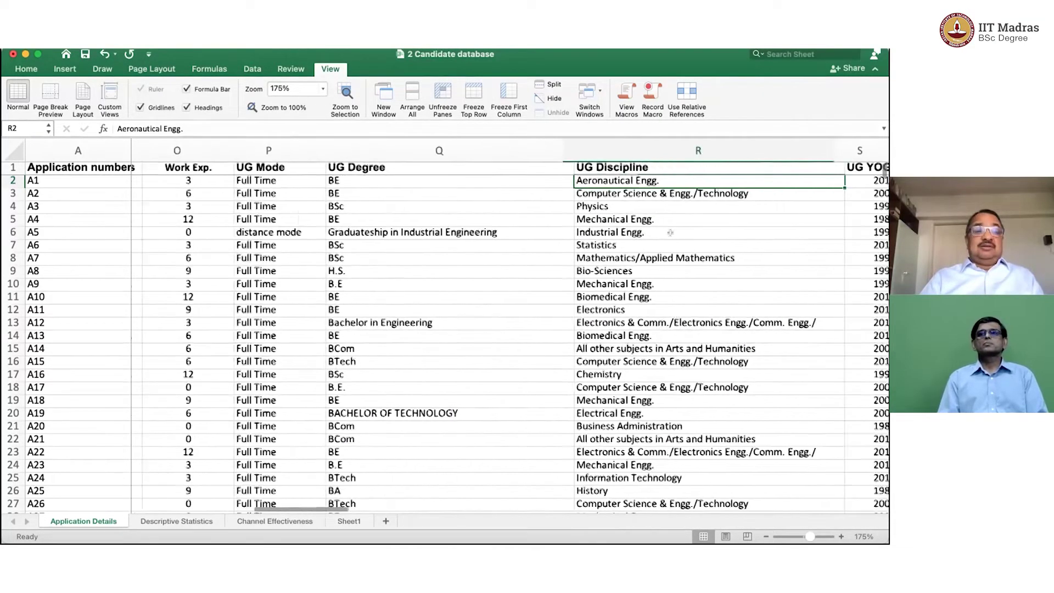
Return to the first record's UG Mode and narrow the UG Degree column to just fit "Bachelor in Engineering"
key(Left)
key(Left)
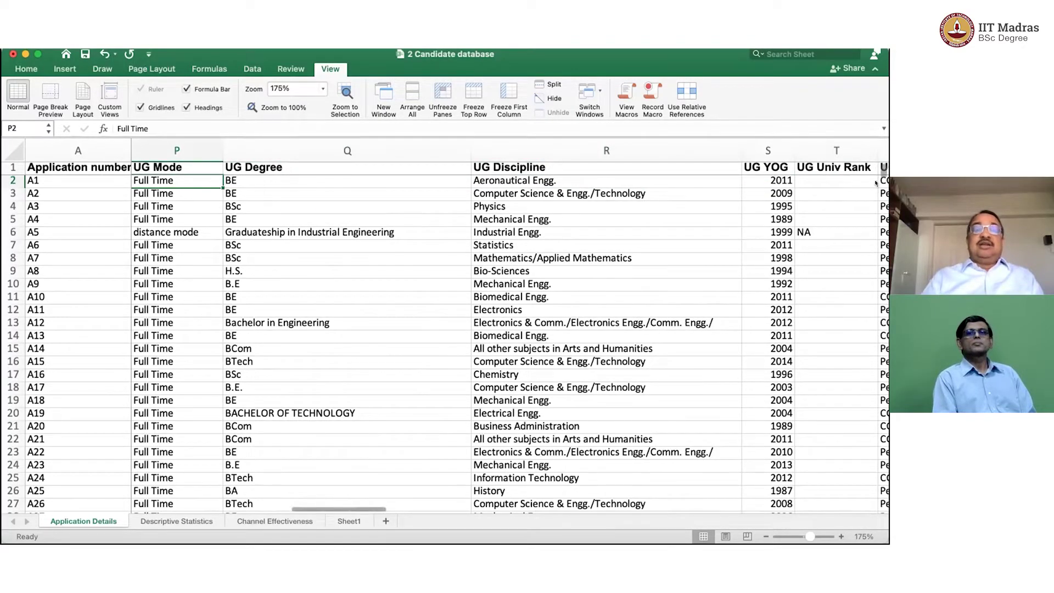
drag(466, 145, 330, 141)
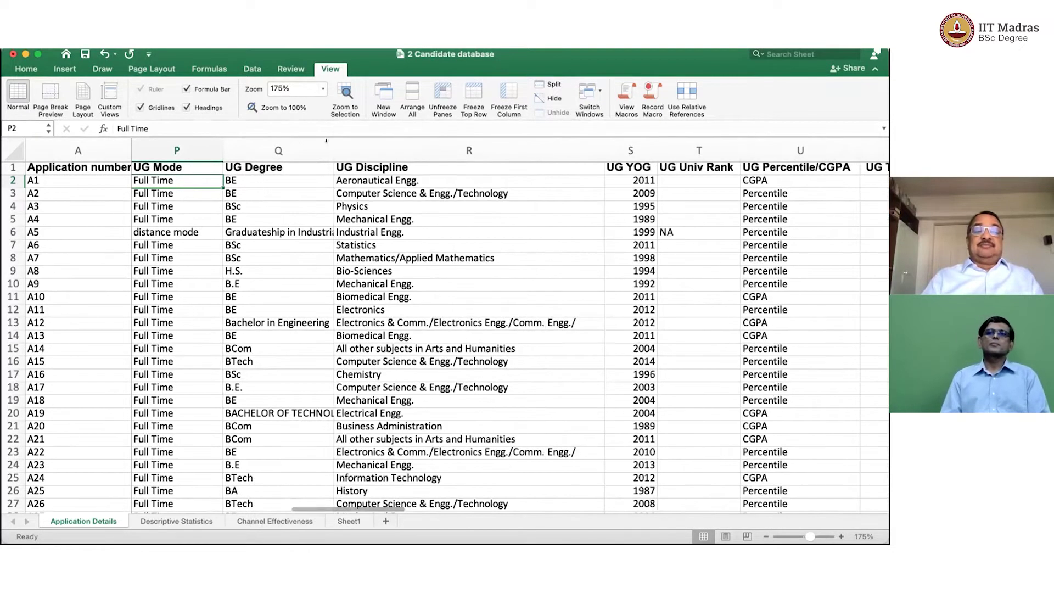
Narrow the UG Discipline, UG Univ Rank, UG Percentile/CGPA and UG Total Marks columns so that PG Mode fits in view
drag(603, 141, 458, 141)
drag(594, 141, 547, 141)
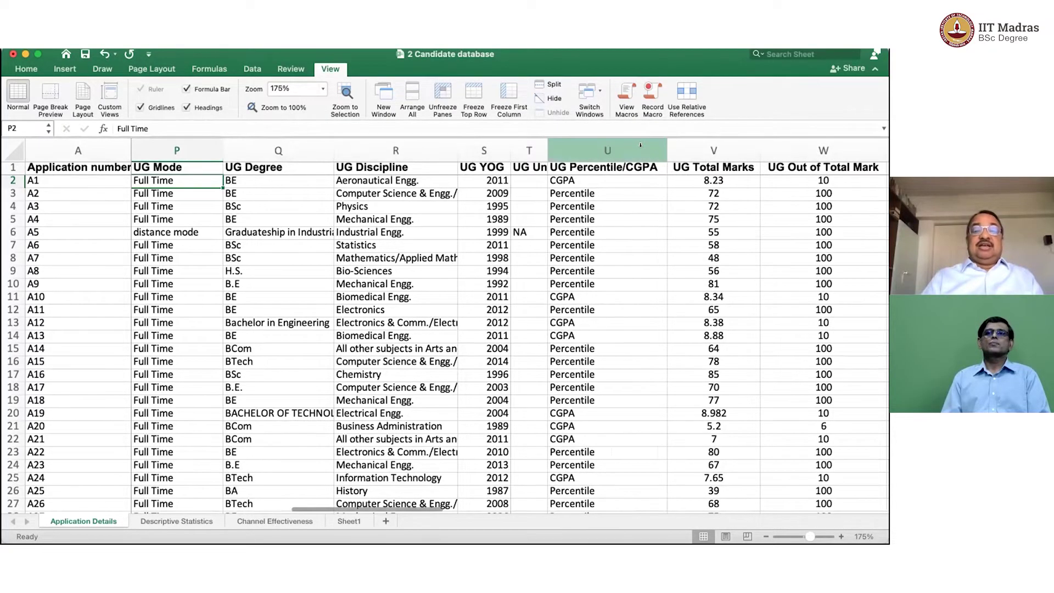
drag(667, 141, 610, 143)
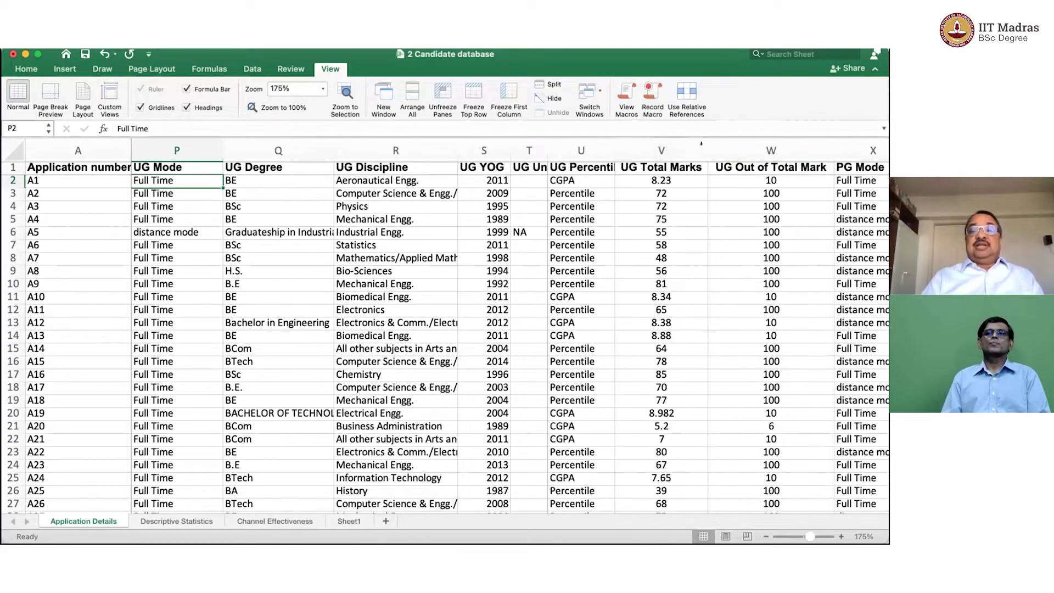
drag(708, 141, 670, 142)
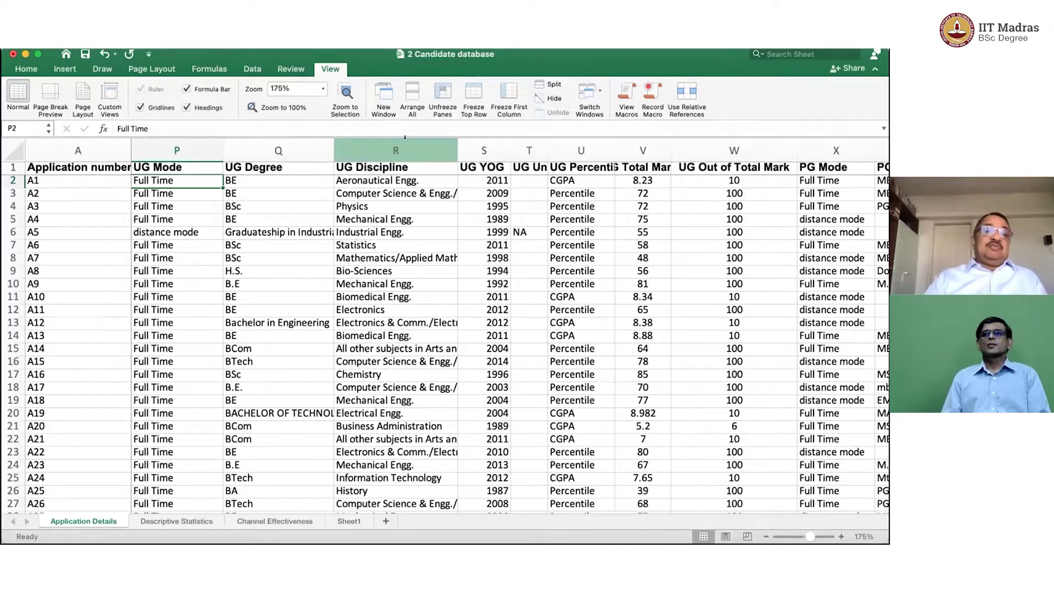
Examine the UG Mode entries from the first record down past row 34, then go back up to row 31
key(Down)
key(Down)
key(Down)
key(Down)
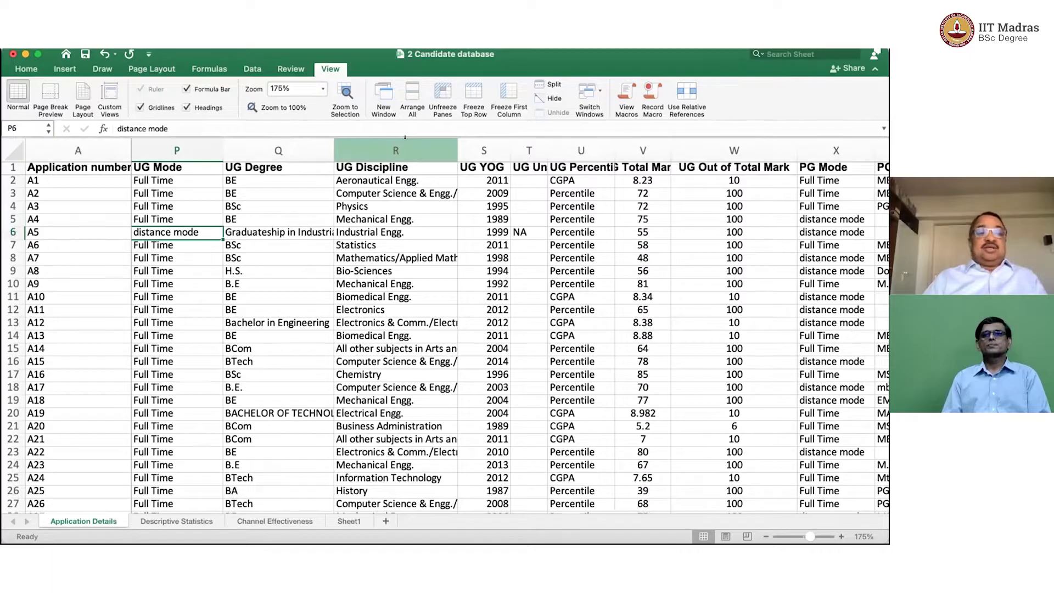
key(Down)
key(Down)
key(Down)
key(Down)
key(Down)
key(Down)
key(Down)
key(Down)
key(Down)
key(Down)
key(Down)
key(Down)
key(Down)
key(Down)
key(Down)
key(Down)
key(Down)
key(Down)
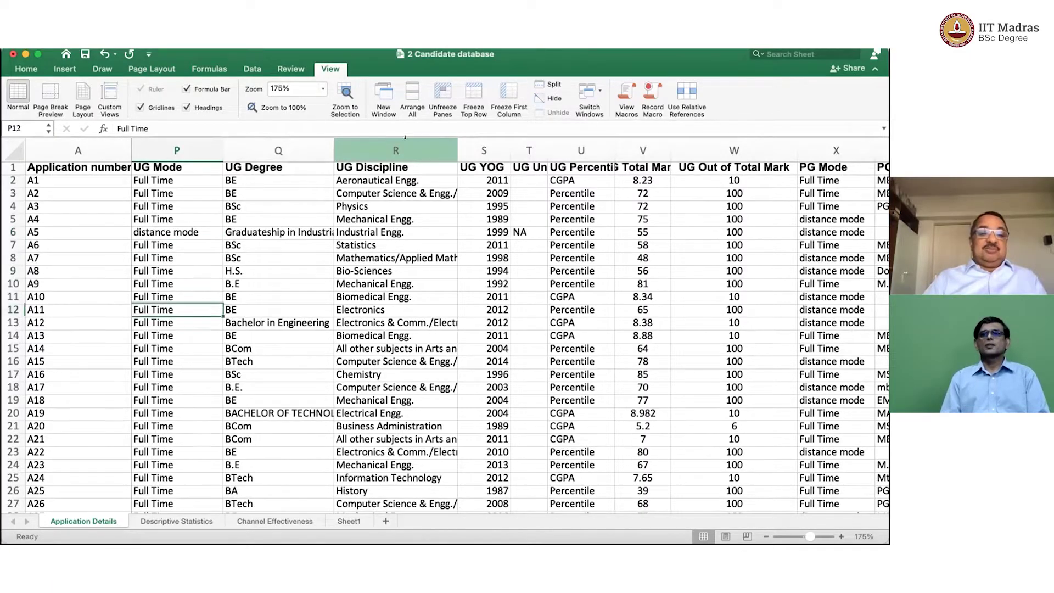
key(Down)
key(Down)
key(Down)
key(Down)
key(Down)
key(Down)
key(Down)
key(Down)
key(Down)
key(Down)
key(Down)
key(Down)
key(Down)
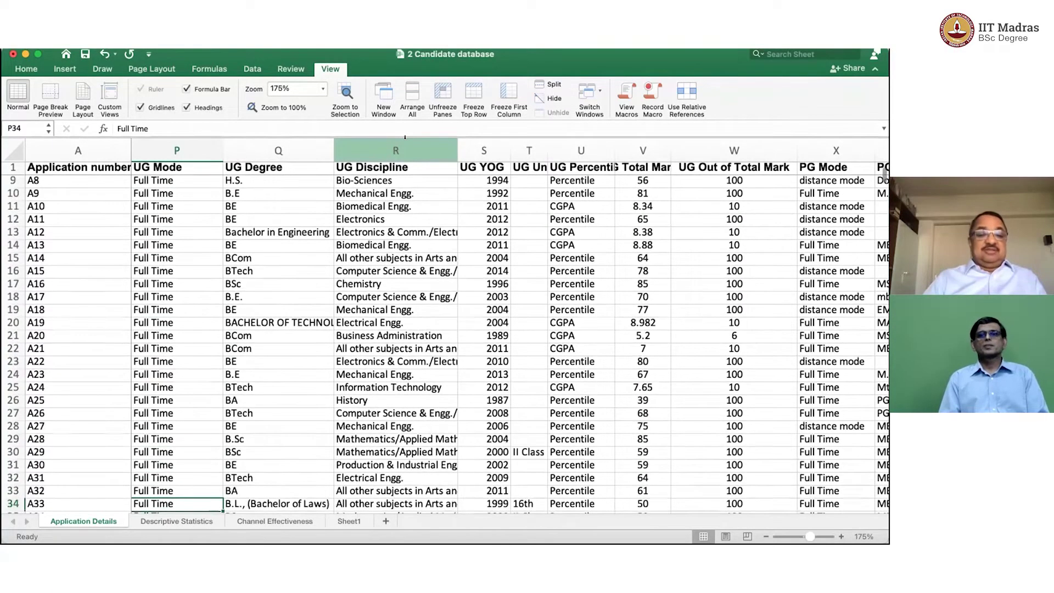
key(Up)
key(Up)
key(Up)
key(Up)
key(Up)
key(Up)
key(Up)
key(Up)
key(Up)
key(Up)
key(Up)
key(Up)
key(Up)
key(Up)
key(Up)
key(Up)
key(Up)
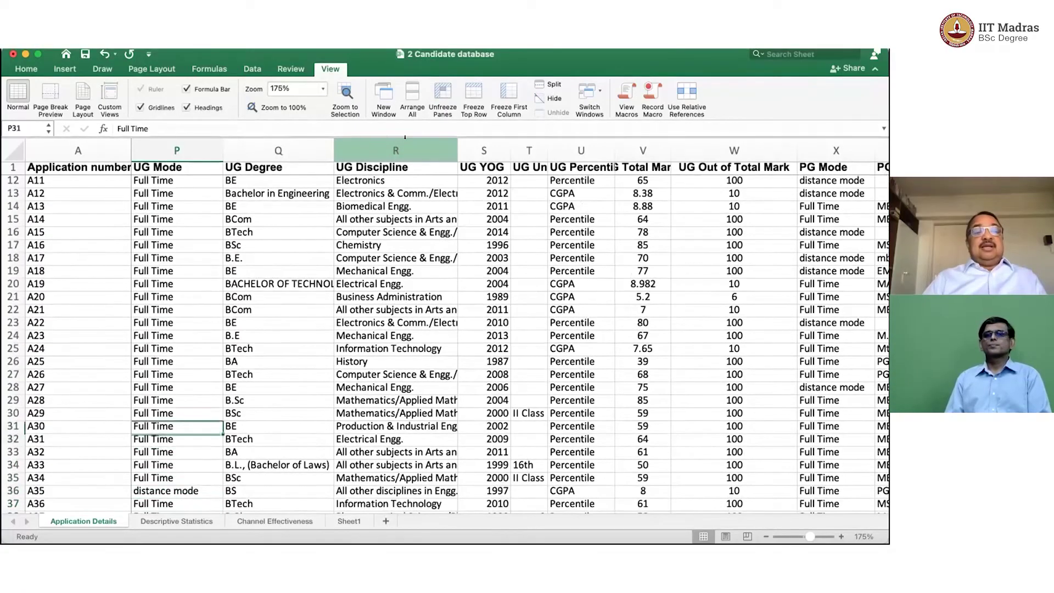
Return to the first record in the UG Degree column and examine the degree entries down to row 15
key(Right)
key(Up)
key(Up)
key(Up)
key(Up)
key(Up)
key(Up)
key(Up)
key(Up)
key(Up)
key(Up)
key(Up)
key(Up)
key(Up)
key(Up)
key(Up)
key(Up)
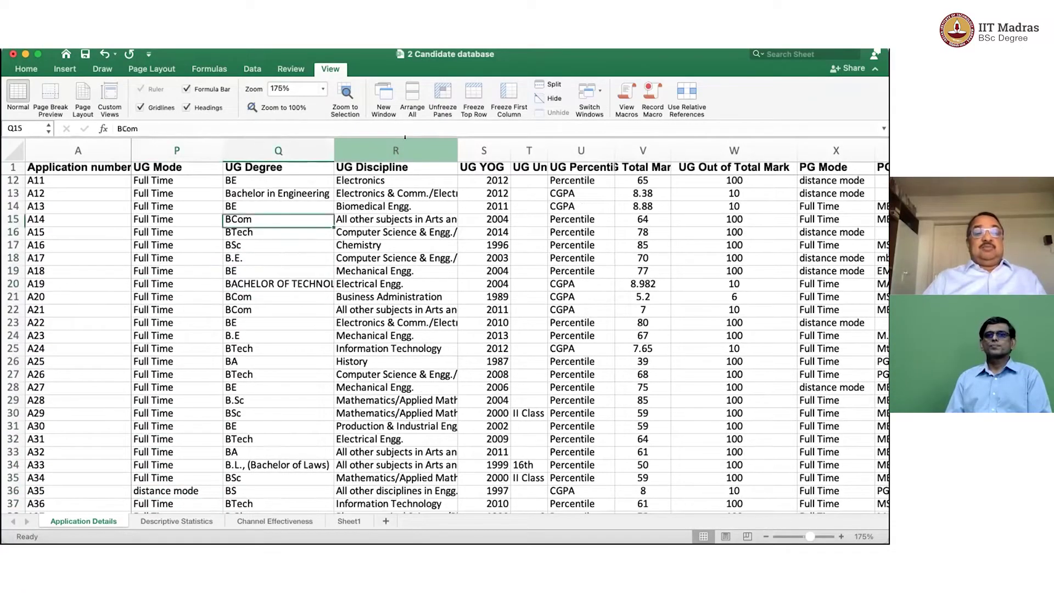
key(Up)
key(Up)
key(Down)
key(Down)
key(Down)
key(Down)
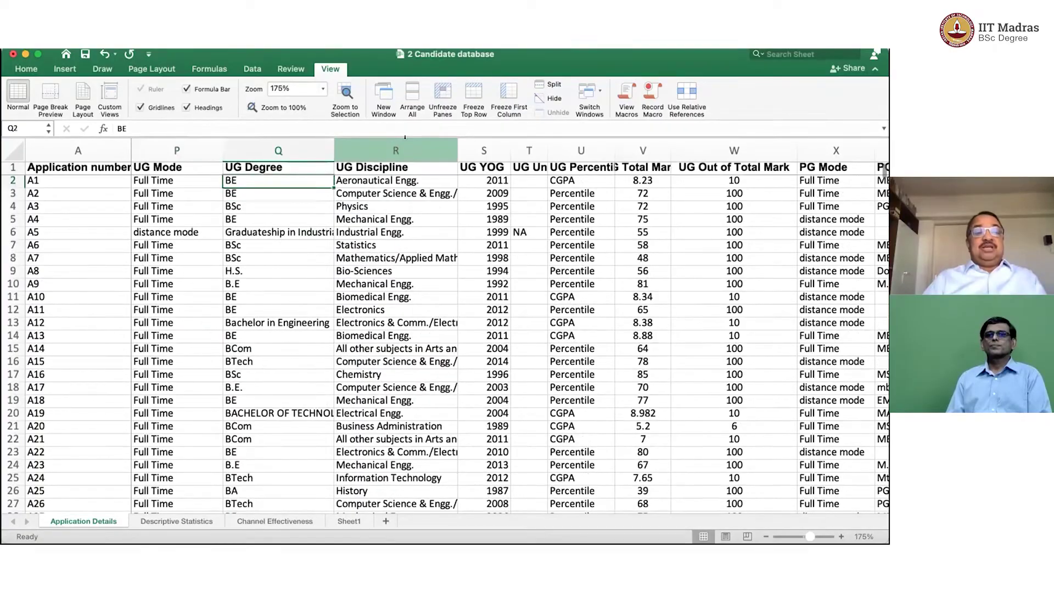
key(Down)
key(Down)
key(Down)
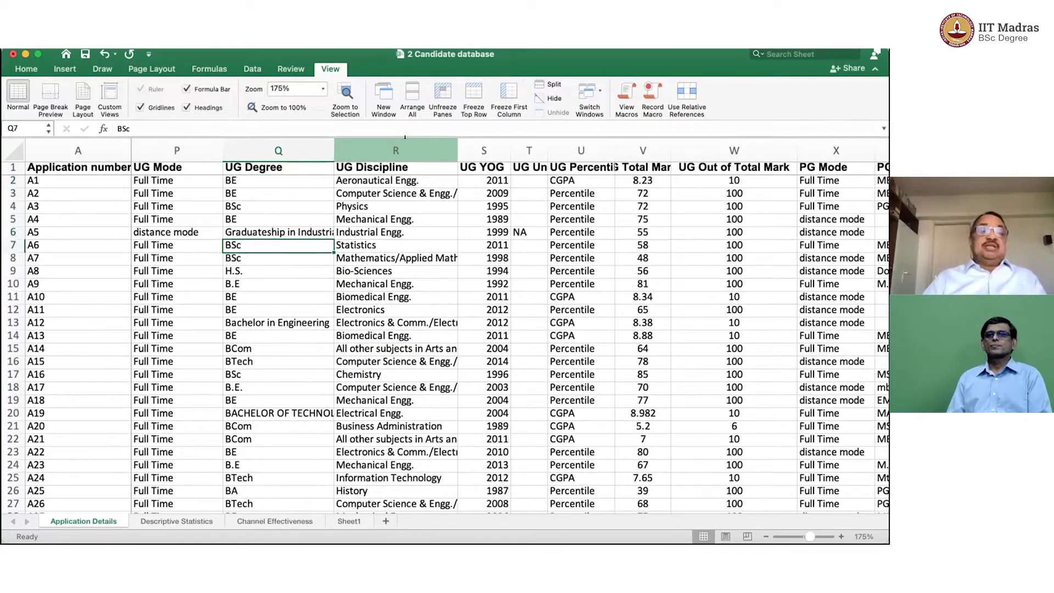
key(Down)
key(Down)
key(Down)
key(Down)
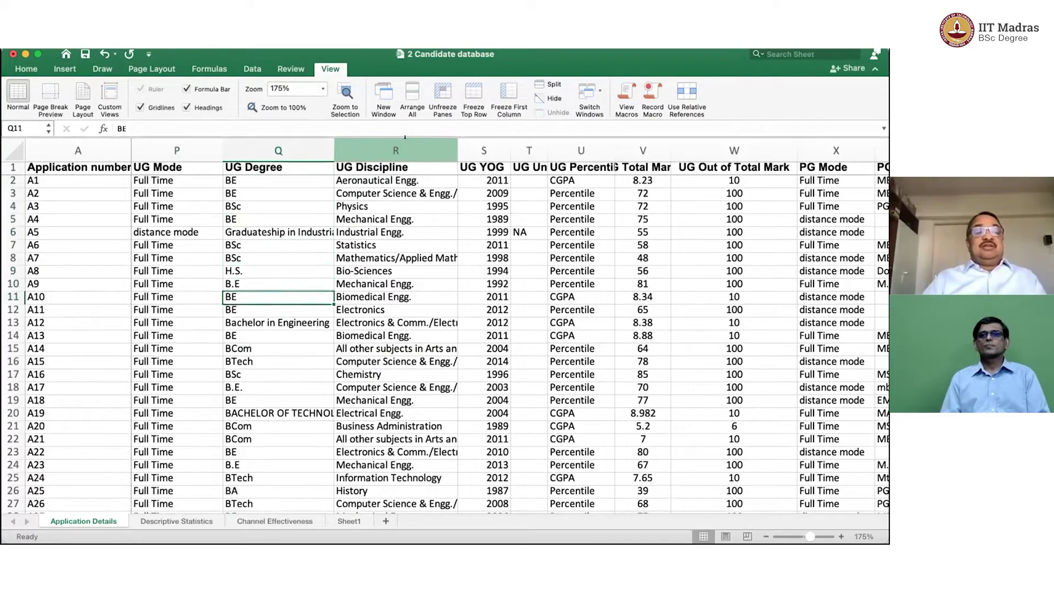
key(Down)
key(Down)
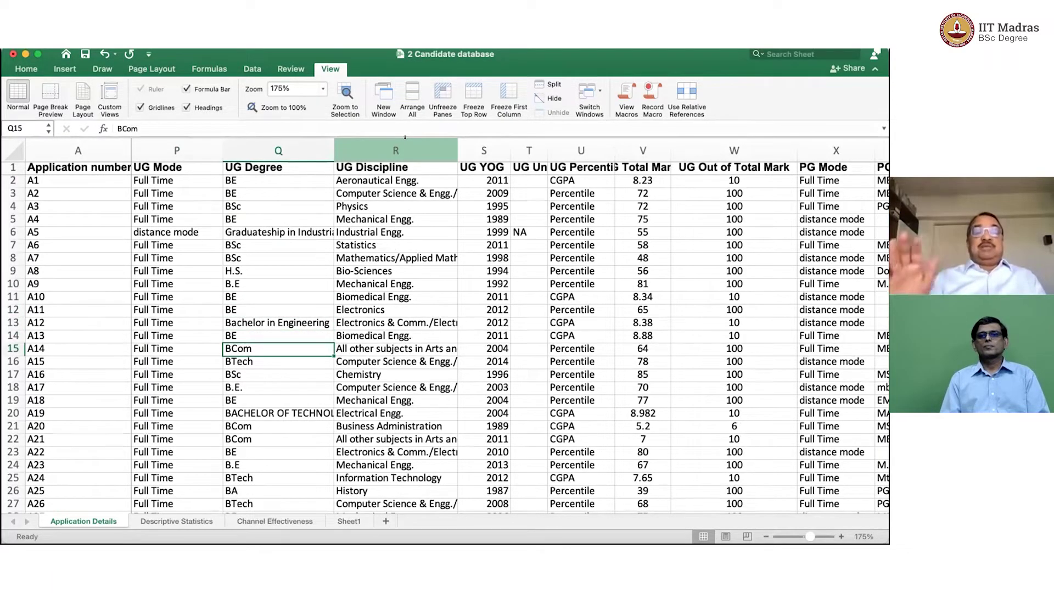
Examine the first record's UG Discipline and UG YOG, ending on its UG Univ Rank cell
click(396, 177)
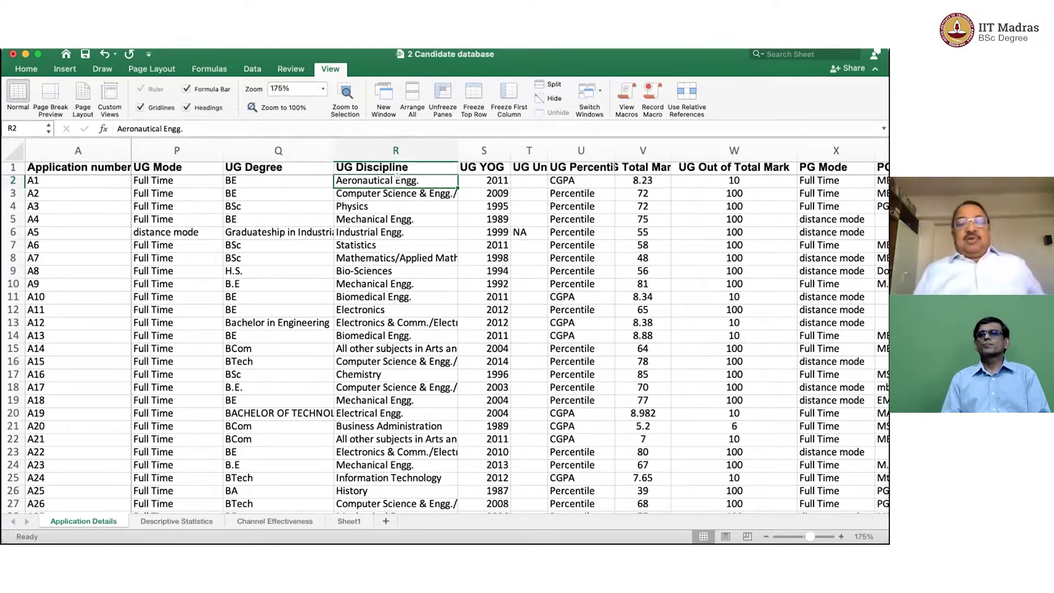
key(Right)
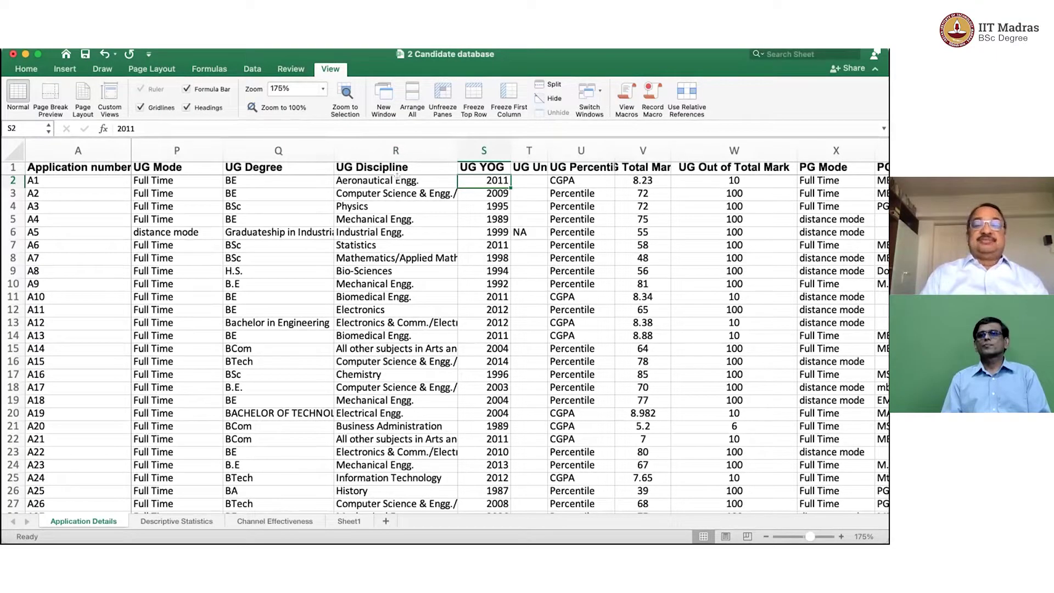
key(Right)
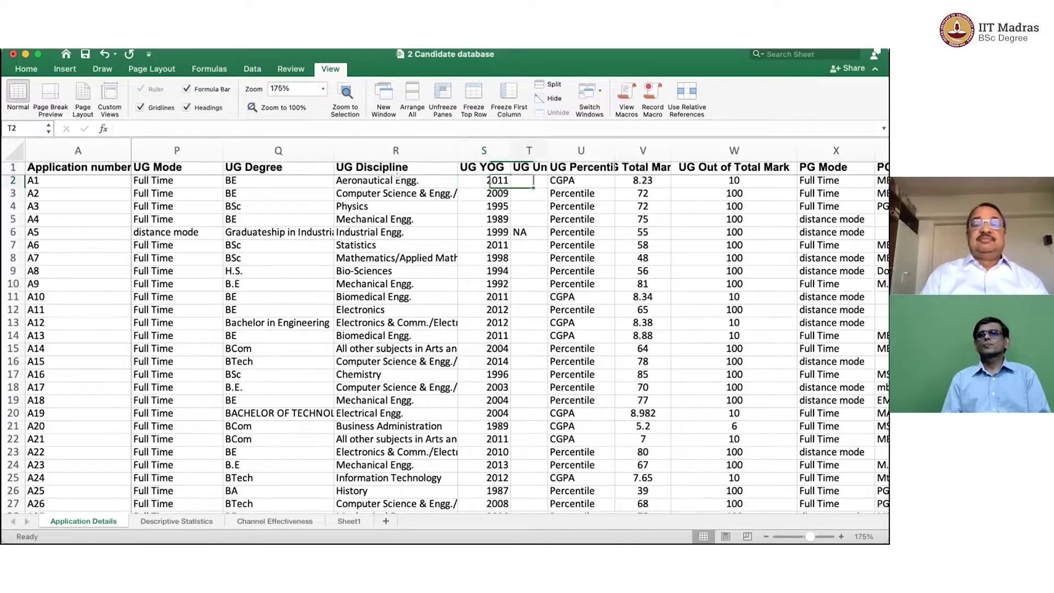
Read the full UG Univ Rank header and examine that column's entries down to row 35
key(Up)
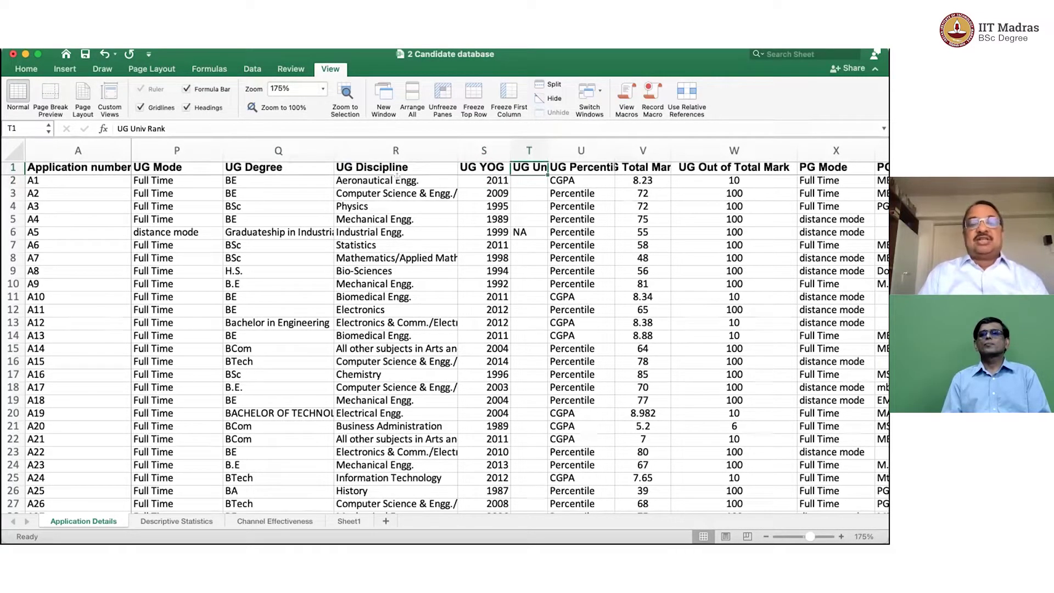
key(Down)
key(Down)
key(Down)
key(Down)
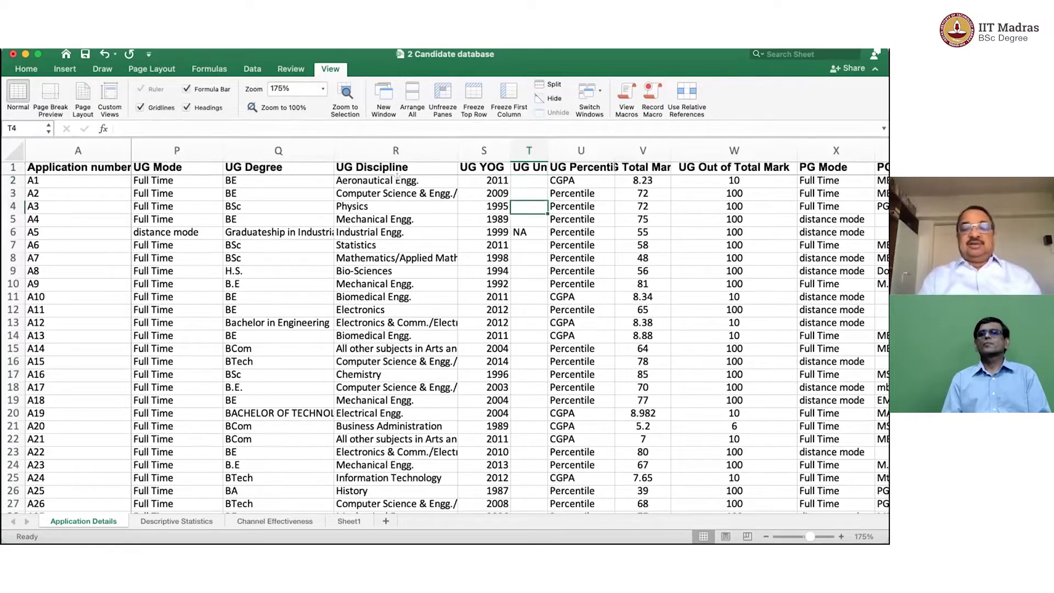
key(Down)
key(Down)
key(Down)
key(Down)
key(Down)
key(Down)
key(Down)
key(Down)
key(Down)
key(Down)
key(Down)
key(Down)
key(Down)
key(Down)
key(Down)
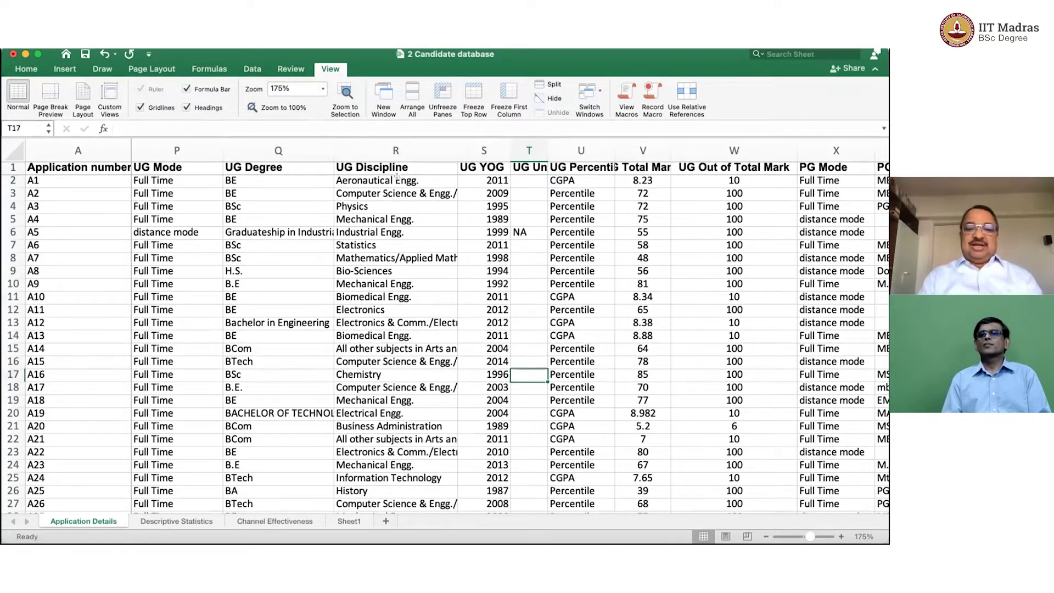
key(Down)
key(Down)
key(Down)
key(Down)
key(Down)
key(Down)
key(Down)
key(Down)
key(Down)
key(Down)
key(Down)
key(Down)
key(Down)
key(Down)
key(Down)
key(Down)
key(Down)
key(Down)
key(Down)
key(Down)
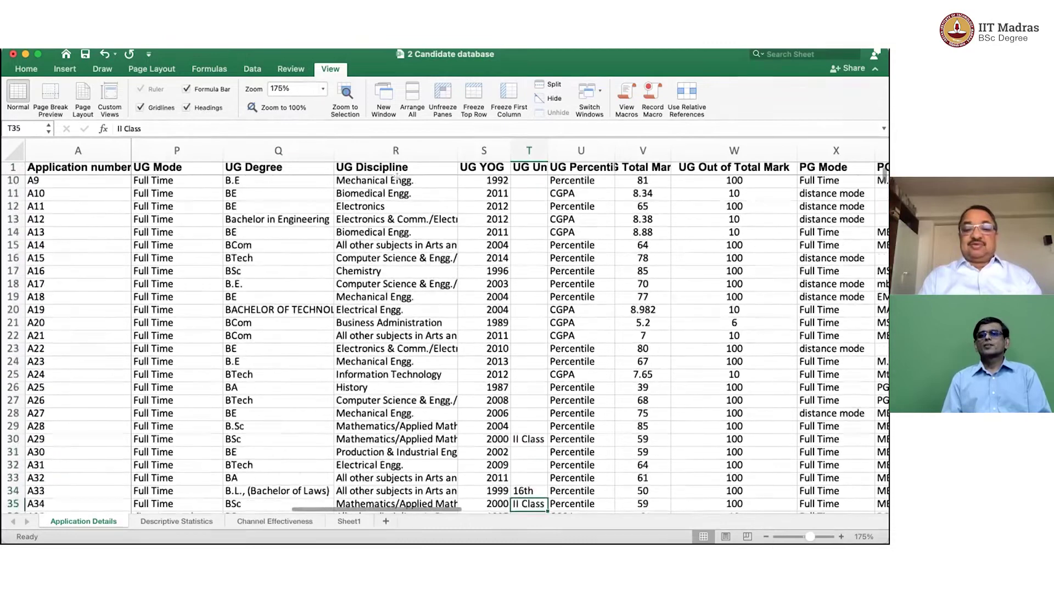
Examine the UG Univ Rank entries further down the column, from row 35 to around row 58
key(Down)
key(Down)
key(Down)
key(Down)
key(Down)
key(Down)
key(Down)
key(Down)
key(Down)
key(Down)
key(Down)
key(Down)
key(Down)
key(Down)
key(Down)
key(Down)
key(Down)
key(Down)
Go back up the UG Univ Rank column to the header row and read the full UG Percentile/CGPA header
key(Up)
key(Up)
key(Up)
key(Up)
key(Up)
key(Up)
key(Up)
key(Up)
key(Up)
key(Up)
key(Up)
key(Up)
key(Up)
key(Up)
key(Up)
key(Up)
key(Up)
key(Up)
key(Up)
key(Up)
key(Up)
key(Up)
key(Up)
key(Up)
key(Up)
key(Up)
key(Up)
key(Up)
key(Up)
key(Up)
key(Up)
key(Up)
key(Up)
key(Up)
key(Up)
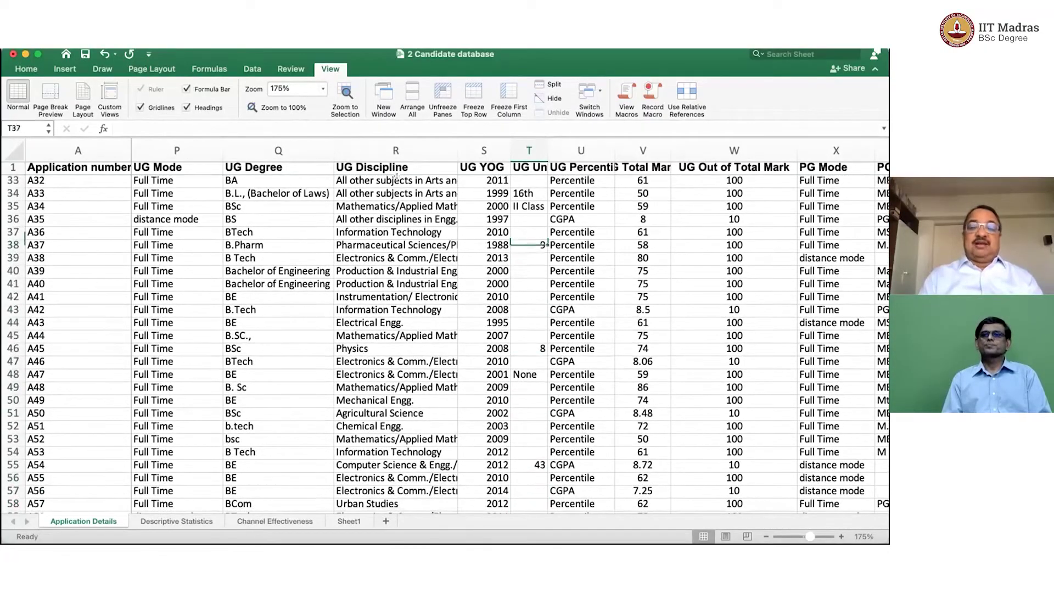
key(Up)
key(Up)
key(Up)
key(Up)
key(Up)
key(Up)
key(Up)
key(Up)
key(Up)
key(Up)
key(Up)
key(Up)
key(Up)
key(Up)
key(Up)
key(Up)
key(Up)
key(Up)
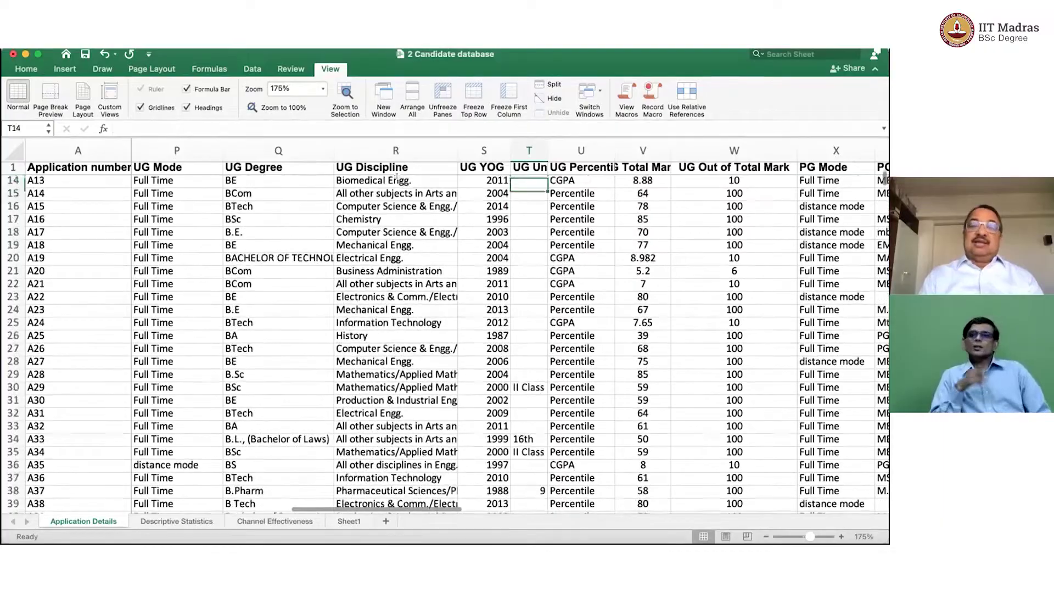
key(Right)
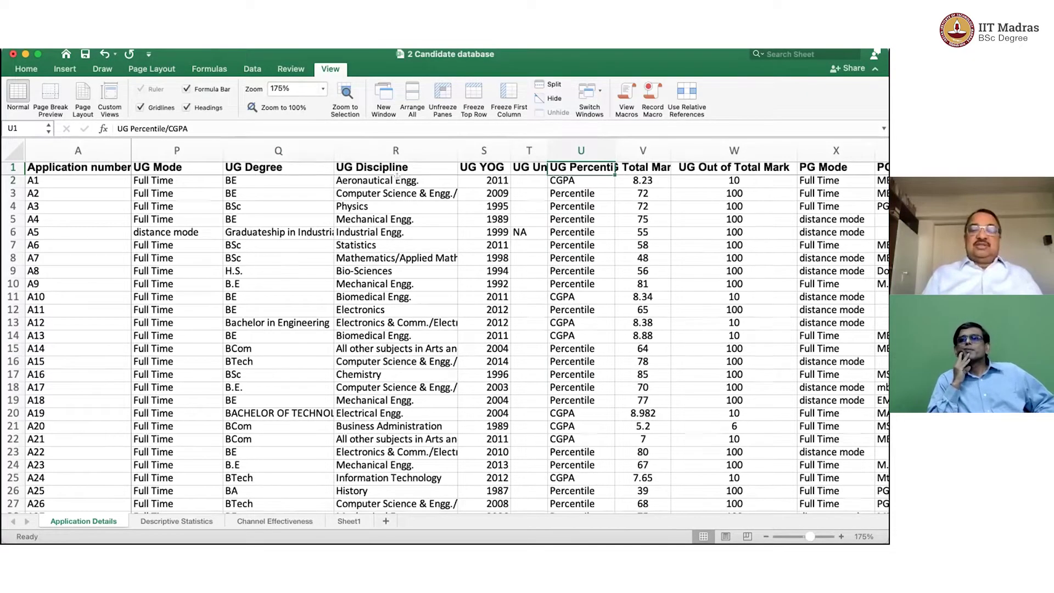
Look across the remaining UG mark headers and the PG column headers, and return to the UG Percentile/CGPA header
key(Right)
key(Right)
key(Right)
key(Right)
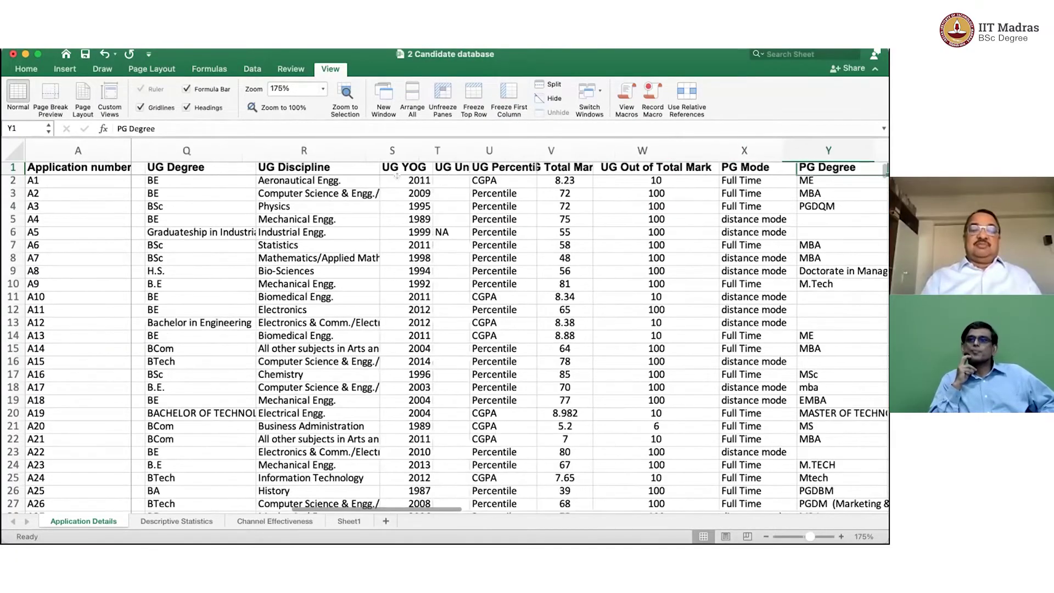
key(Right)
key(Right)
key(Right)
key(Left)
key(Left)
key(Left)
key(Left)
key(Left)
key(Left)
key(Left)
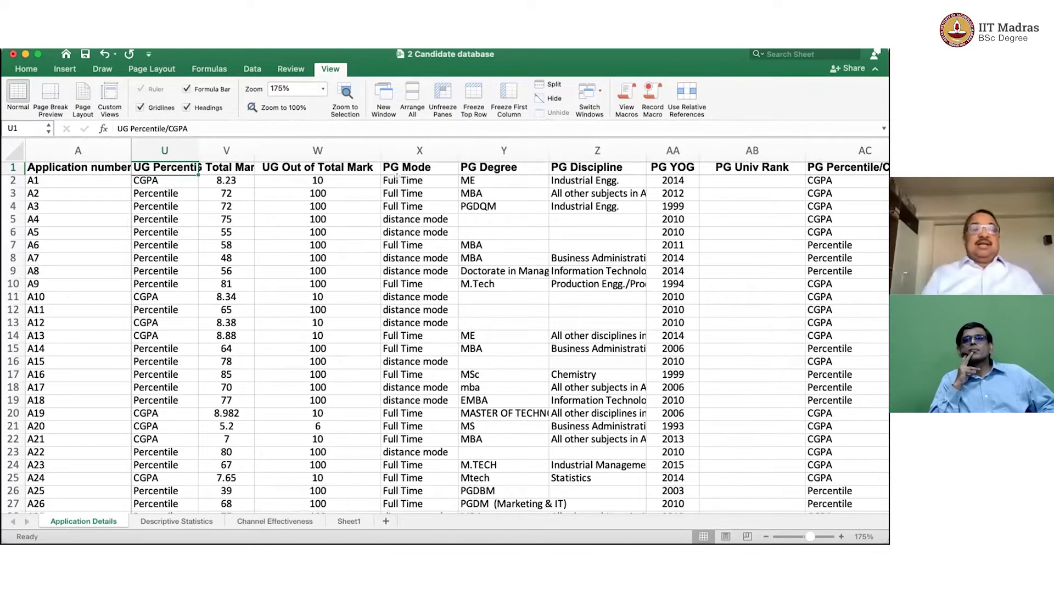
Examine the UG Percentile/CGPA entries from the first record down to row 38
key(Down)
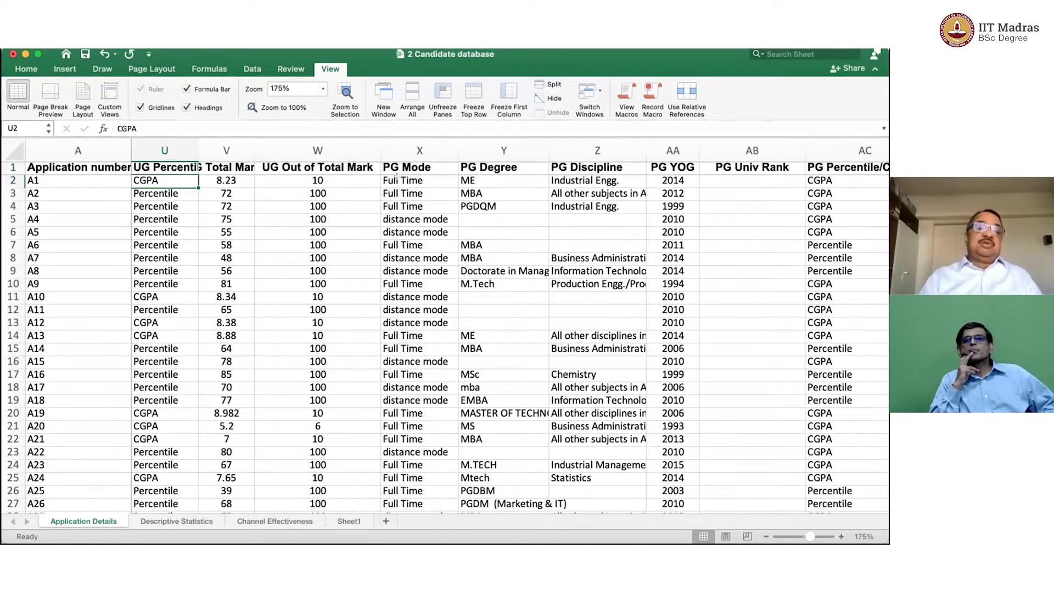
key(Down)
key(Down)
key(Down)
key(Down)
key(Down)
key(Down)
key(Down)
key(Down)
key(Down)
key(Down)
key(Down)
key(Down)
key(Down)
key(Down)
key(Down)
key(Down)
key(Down)
key(Down)
key(Down)
key(Down)
key(Down)
key(Down)
key(Down)
key(Down)
key(Down)
key(Down)
key(Down)
key(Down)
key(Down)
key(Down)
key(Down)
key(Down)
key(Down)
key(Down)
key(Down)
key(Down)
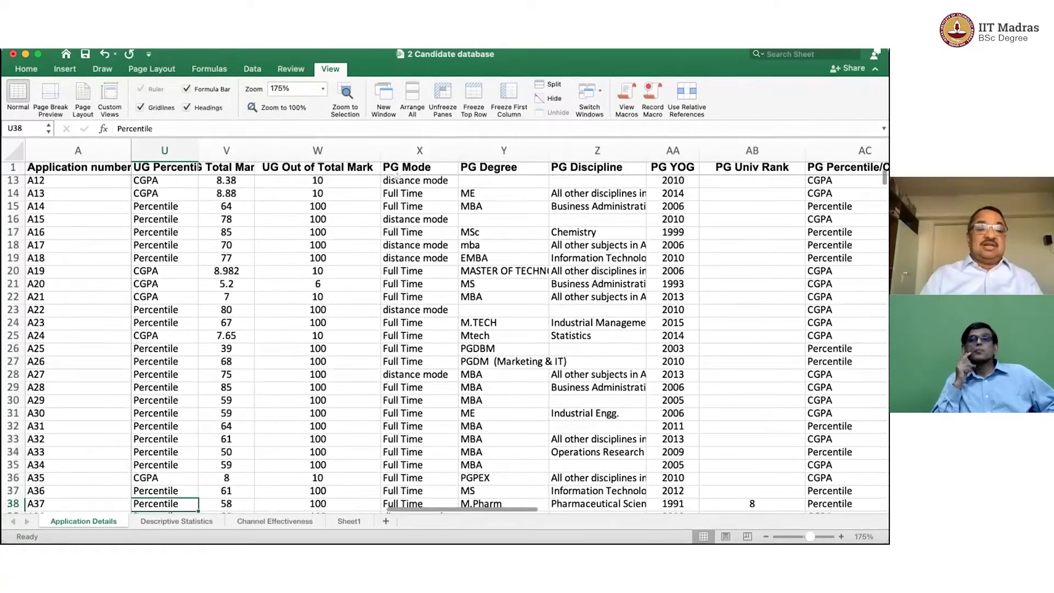
Examine the UG Percentile/CGPA entries below row 38 and go back up the column
key(Down)
key(Down)
key(Down)
key(Down)
key(Down)
key(Down)
key(Down)
key(Down)
key(Down)
key(Up)
key(Up)
key(Up)
key(Up)
key(Up)
key(Up)
key(Up)
key(Up)
key(Up)
key(Up)
key(Up)
key(Up)
Go up the UG Total Marks column and examine its entries up to the first record
key(Right)
key(Up)
key(Up)
key(Up)
key(Up)
key(Up)
key(Up)
key(Up)
key(Up)
key(Up)
key(Up)
key(Up)
key(Up)
key(Up)
key(Up)
key(Up)
key(Up)
key(Up)
key(Up)
key(Up)
key(Up)
key(Up)
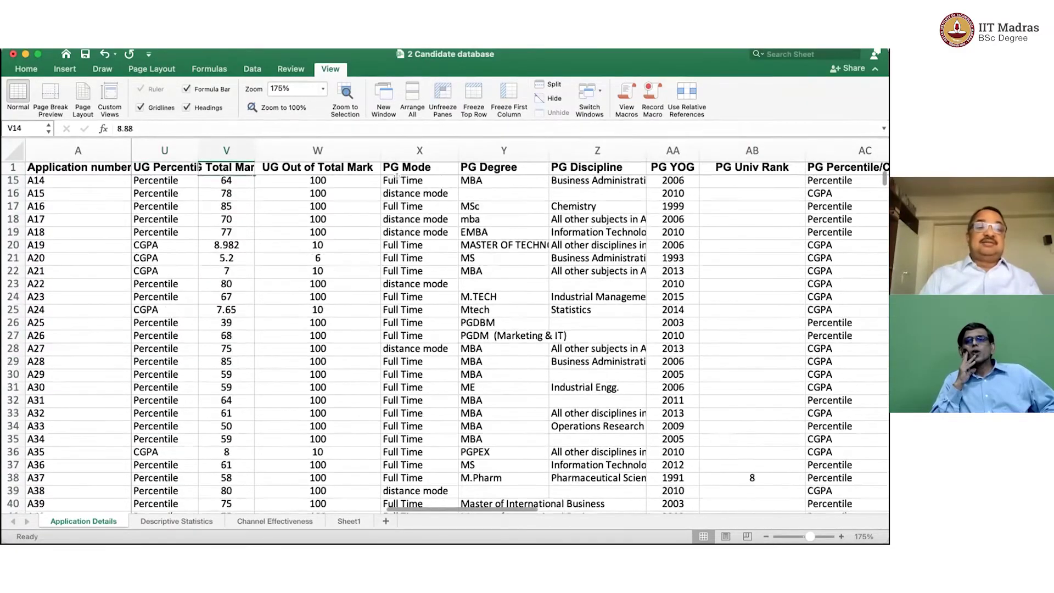
key(Up)
key(Up)
key(Up)
key(Up)
key(Up)
key(Up)
key(Up)
key(Up)
key(Up)
key(Up)
key(Up)
key(Up)
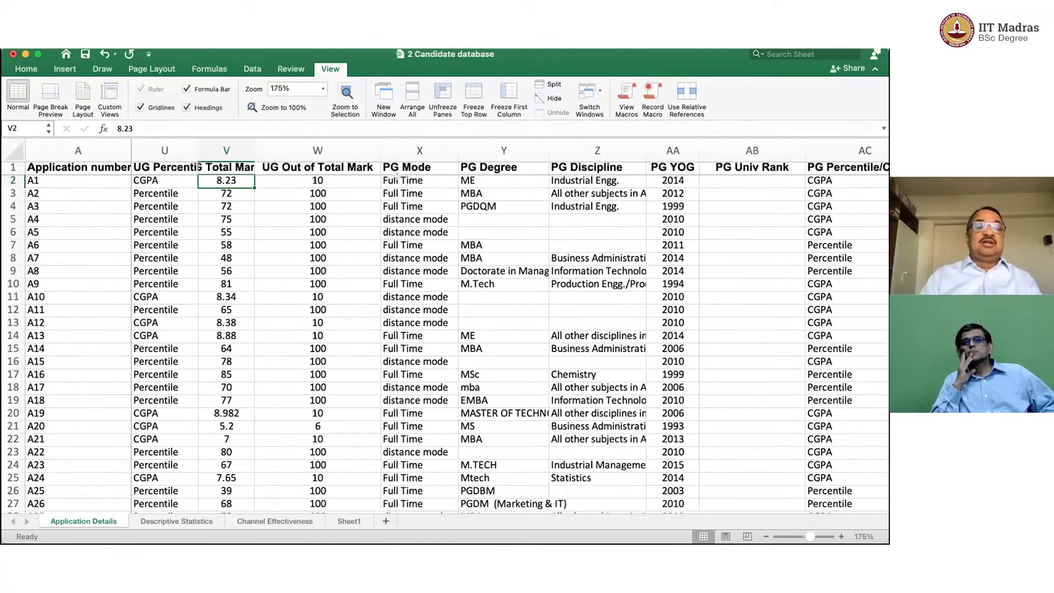
Compare the UG Total Marks and UG Out of Total Mark entries for applications A1 and A2
key(Right)
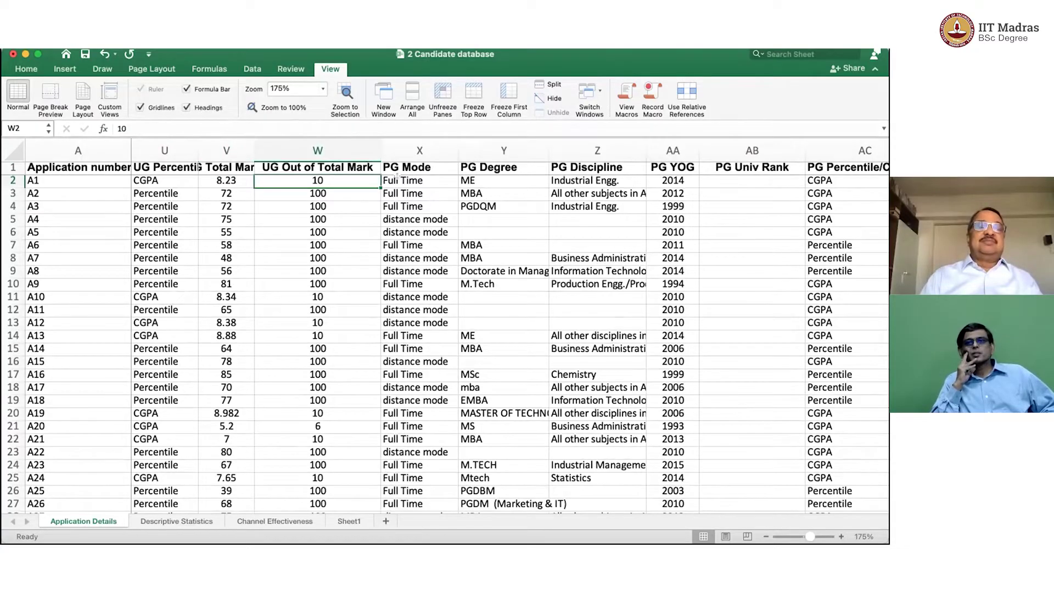
key(Down)
key(Left)
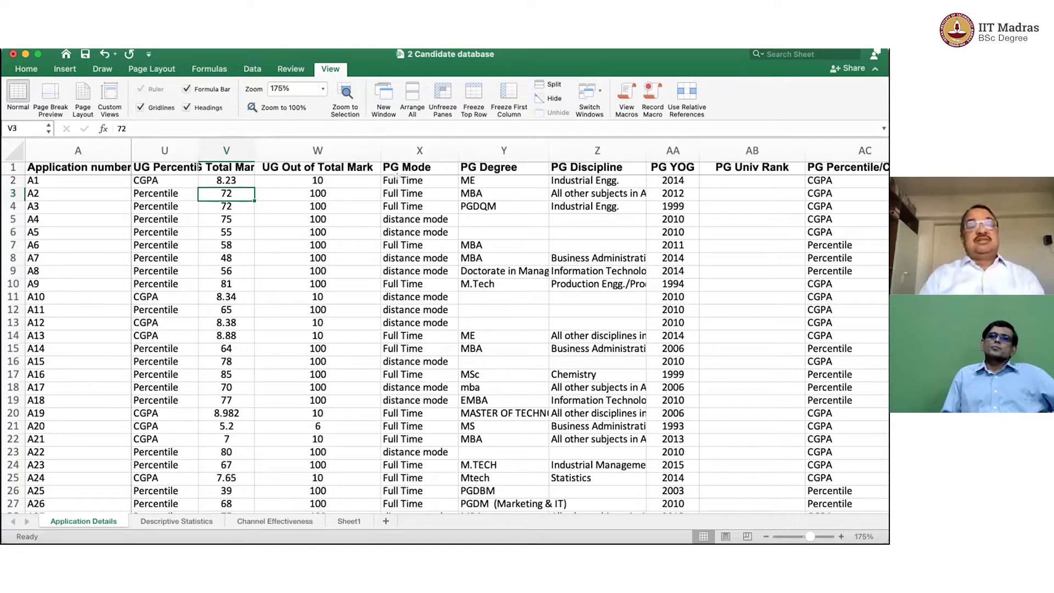
key(Right)
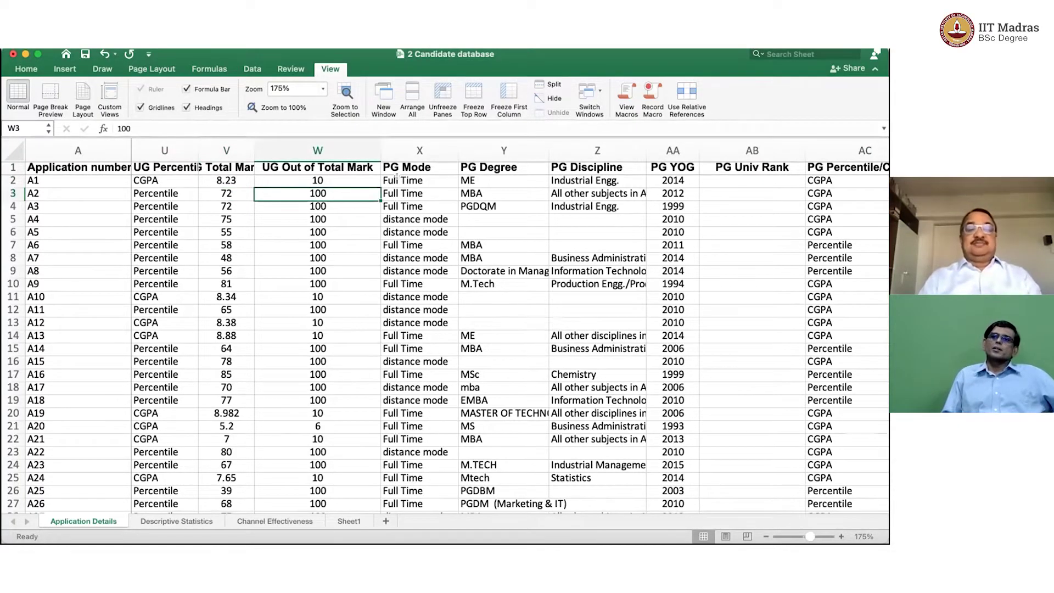
Look across application A2's postgraduate fields from PG Mode to PG Out of Total Mark
key(Right)
key(Right)
key(Left)
key(Right)
key(Right)
key(Right)
key(Right)
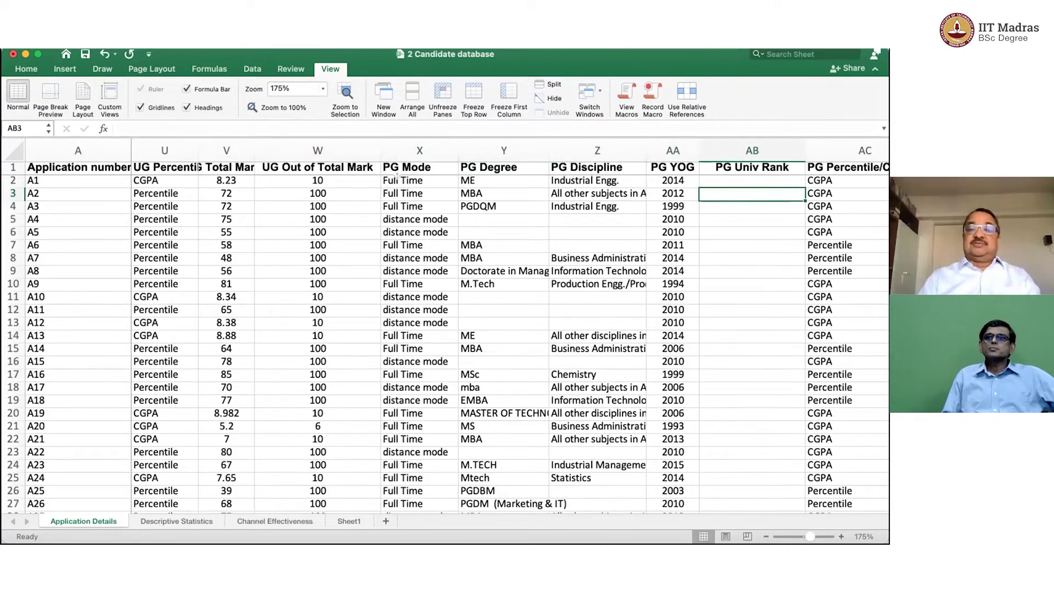
key(Right)
key(Right)
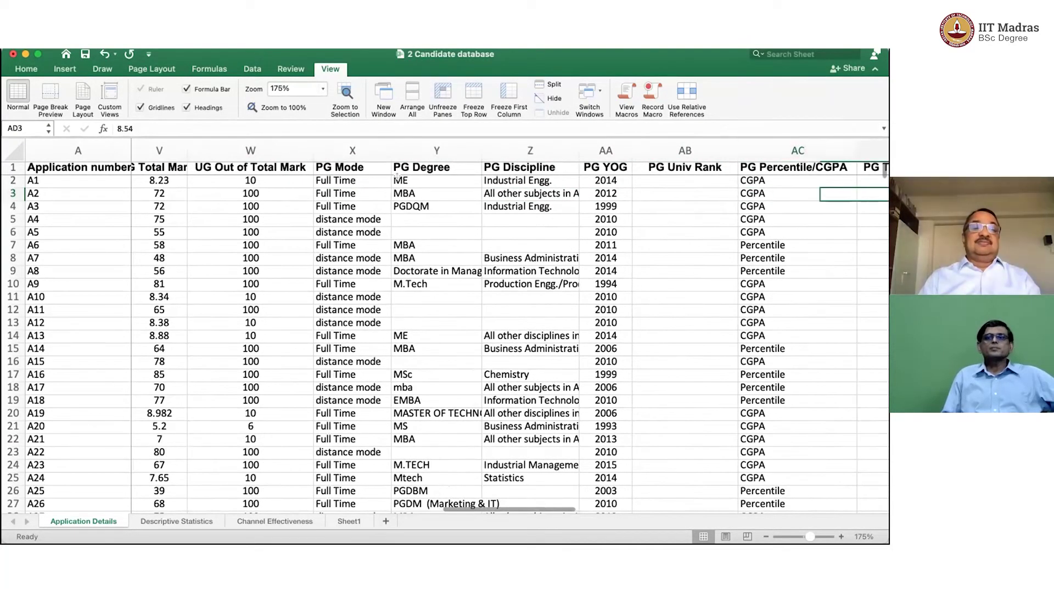
scroll(396, 176, right, 2)
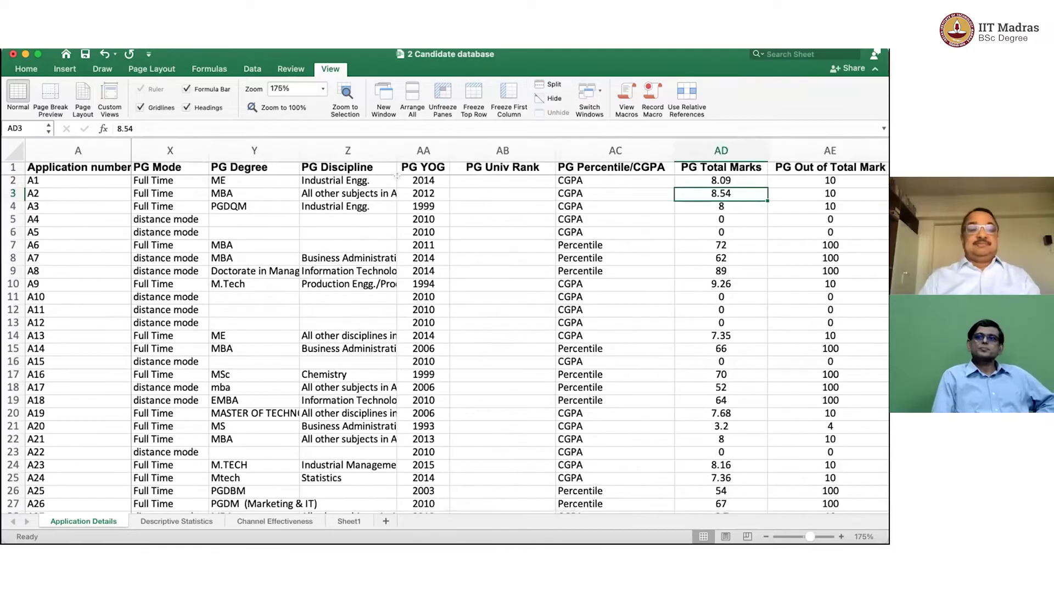
scroll(397, 176, right, 1)
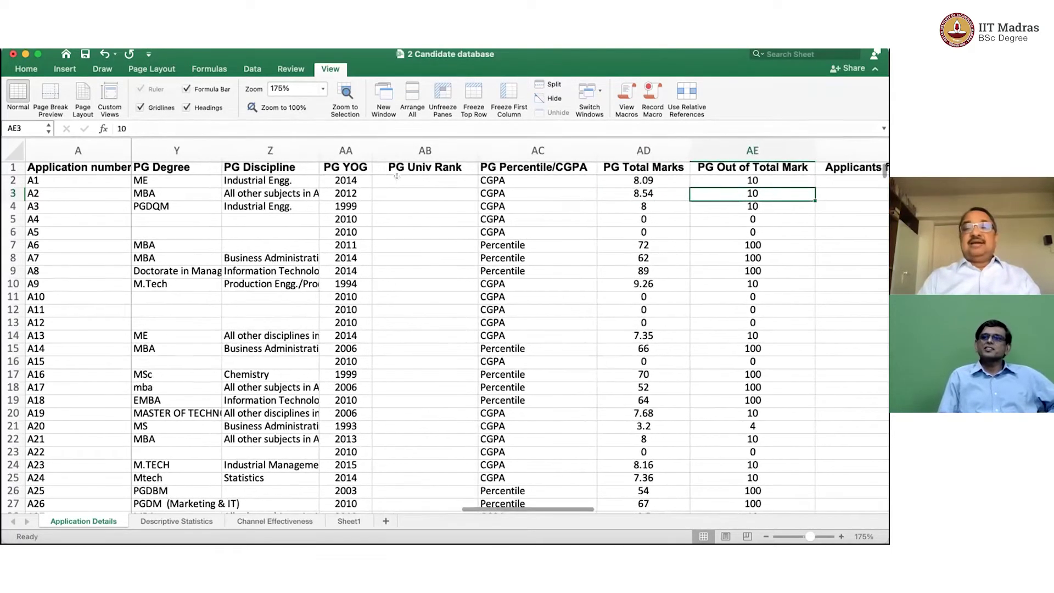
Go back to PG Mode and review application A2's postgraduate fields again through the PG marks columns
key(Left)
key(Left)
key(Left)
key(Left)
key(Left)
scroll(397, 176, left, 1)
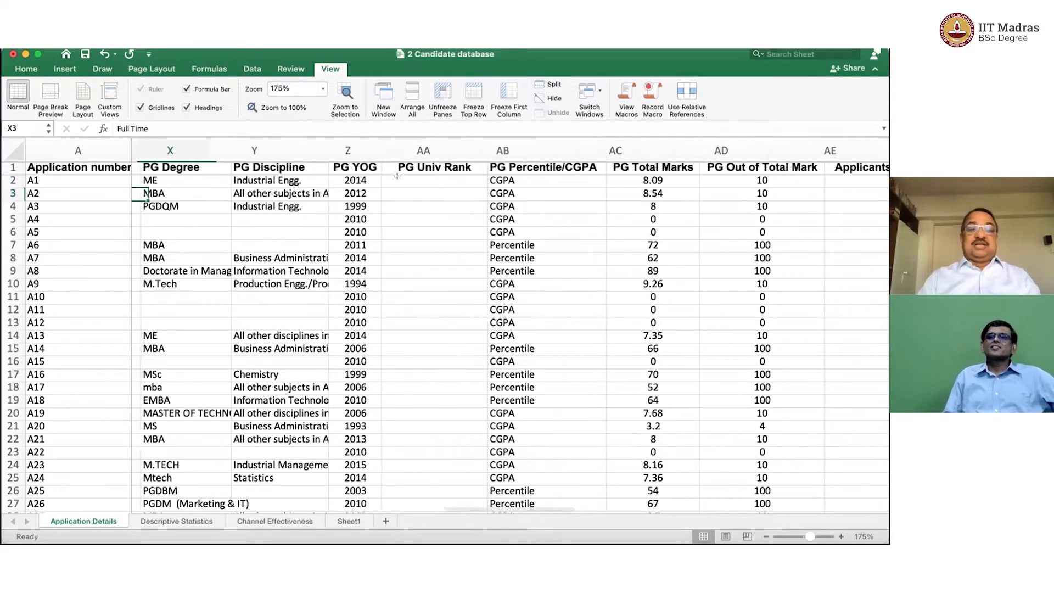
key(Right)
key(Right)
key(Right)
key(Right)
key(Right)
key(Right)
key(Right)
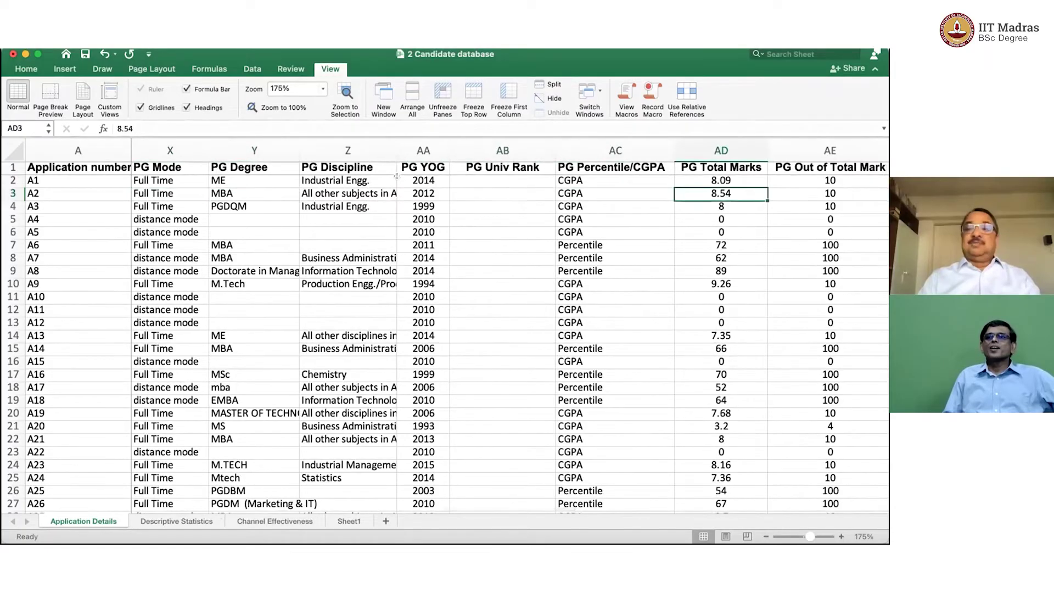
key(Left)
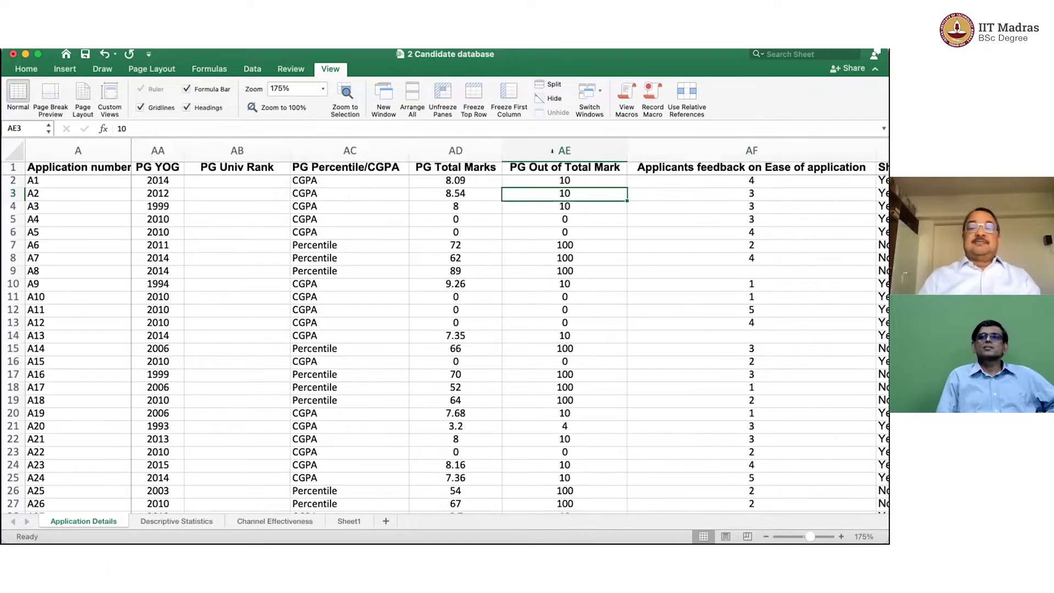
Narrow the PG Out of Total Mark, PG Total Marks, PG Percentile/CGPA and PG Univ Rank columns
drag(590, 146, 482, 142)
drag(378, 142, 359, 143)
drag(288, 141, 222, 142)
Narrow the Applicants feedback on Ease of application column, then read its full header and first entry
key(Right)
key(Right)
key(Right)
key(Right)
key(Right)
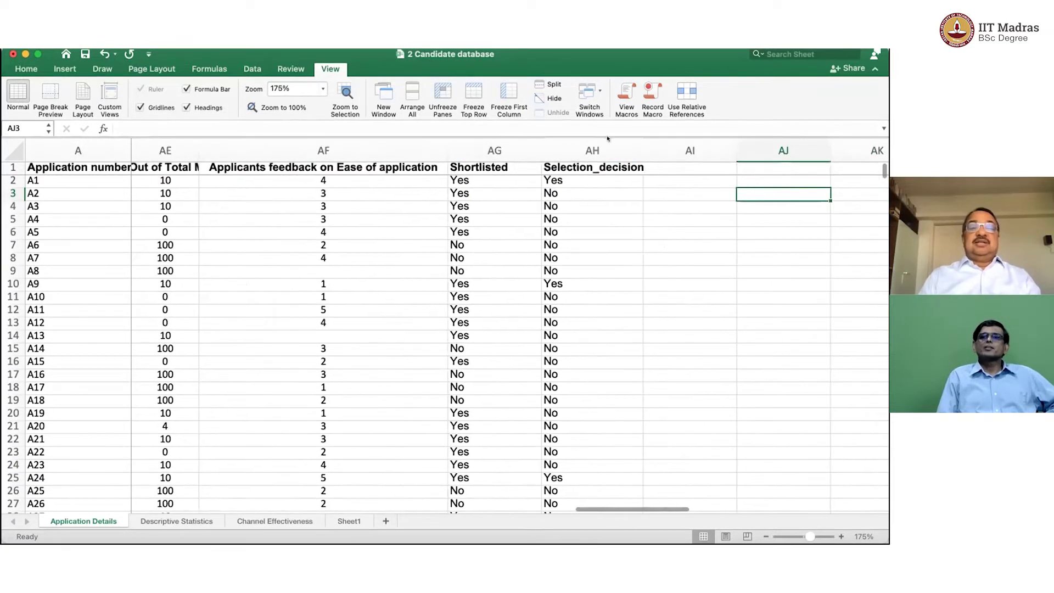
drag(447, 145, 328, 145)
click(259, 166)
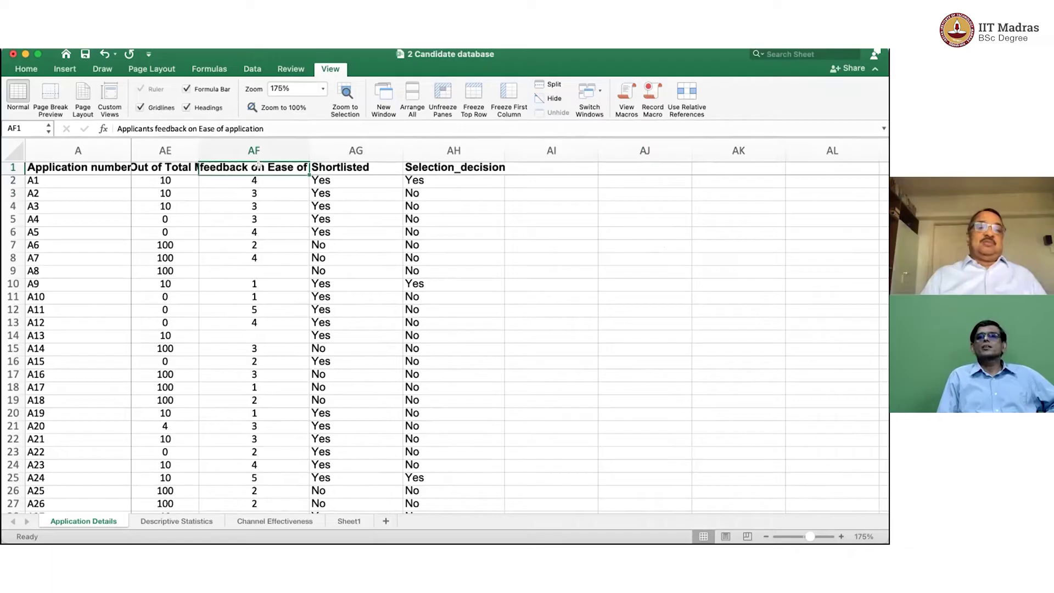
click(258, 176)
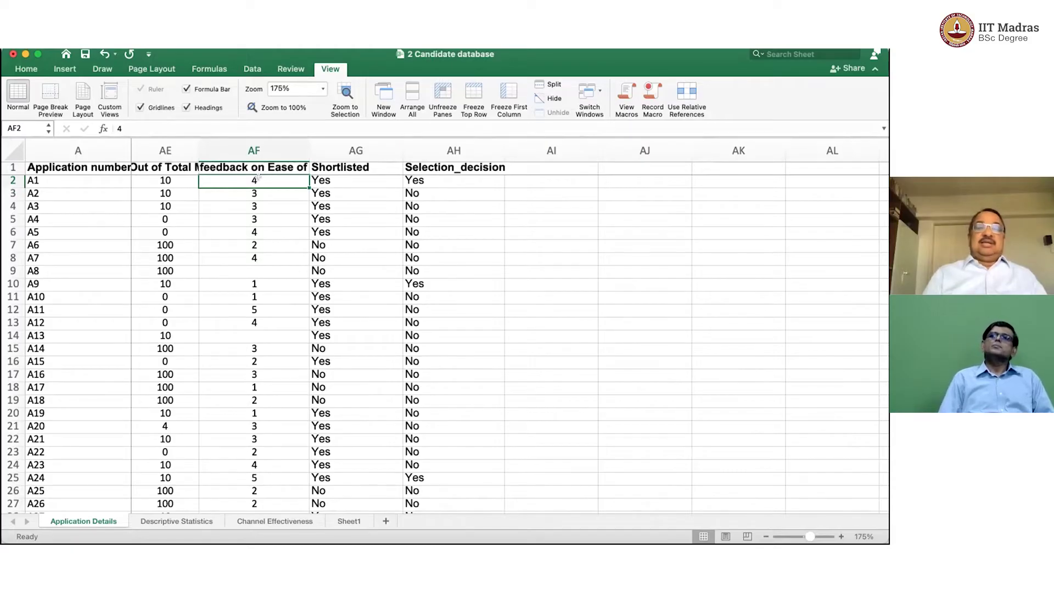
Narrow the Shortlisted and Selection_decision columns and check the first record's entries in both
key(Right)
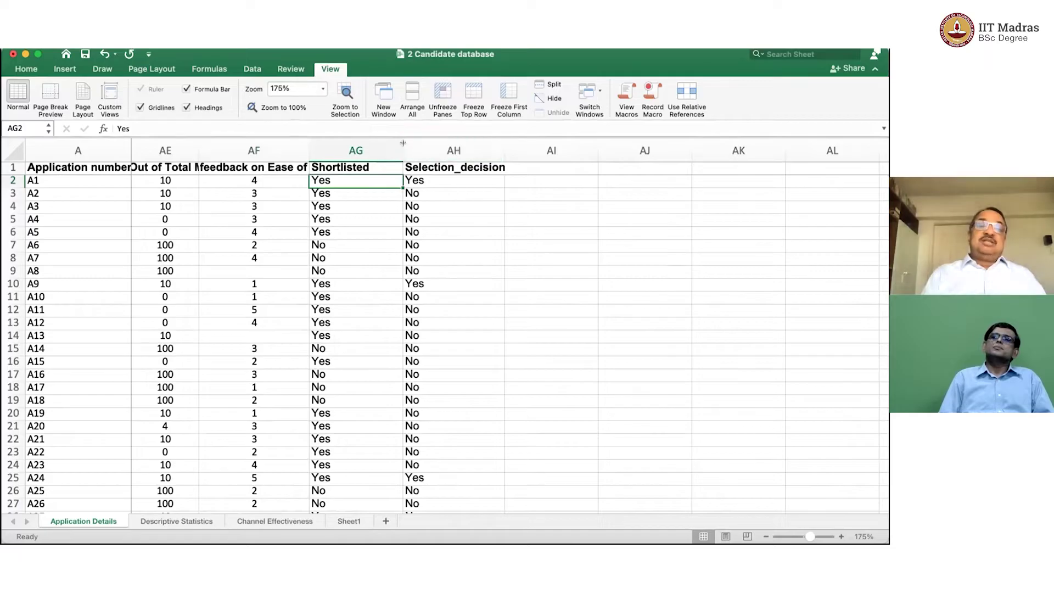
drag(397, 142, 381, 142)
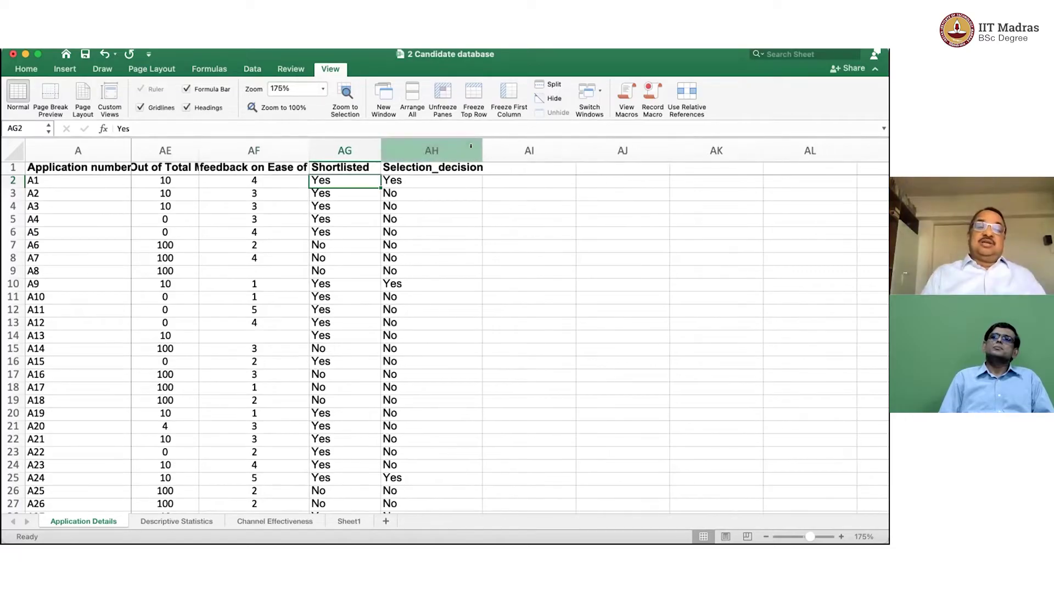
drag(477, 144, 437, 144)
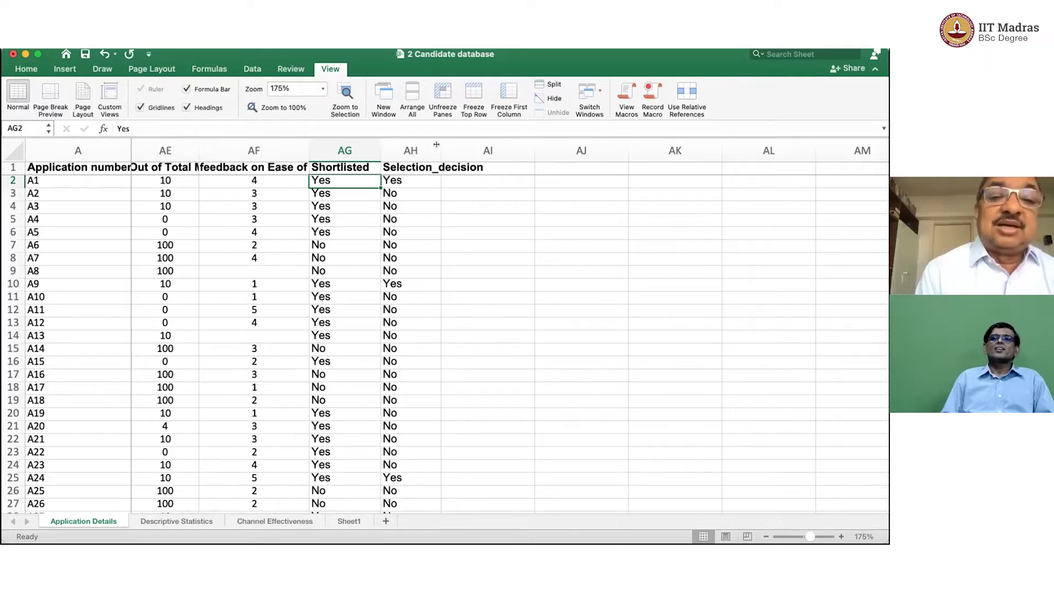
key(Right)
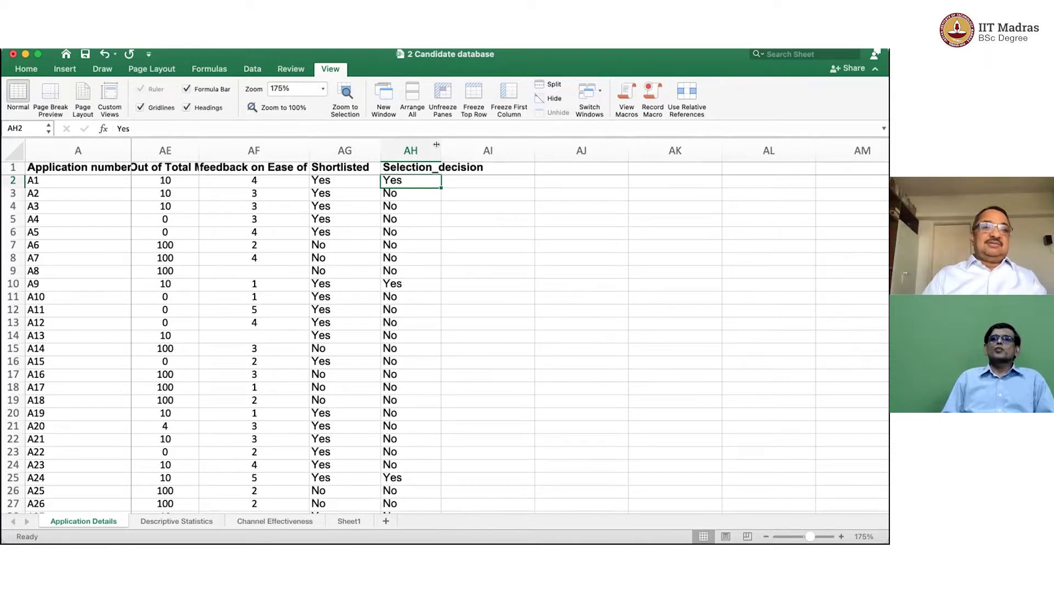
Look back across the first record's fields from Selection_decision to PG Degree
key(Left)
key(Left)
key(Left)
key(Left)
key(Left)
key(Left)
key(Left)
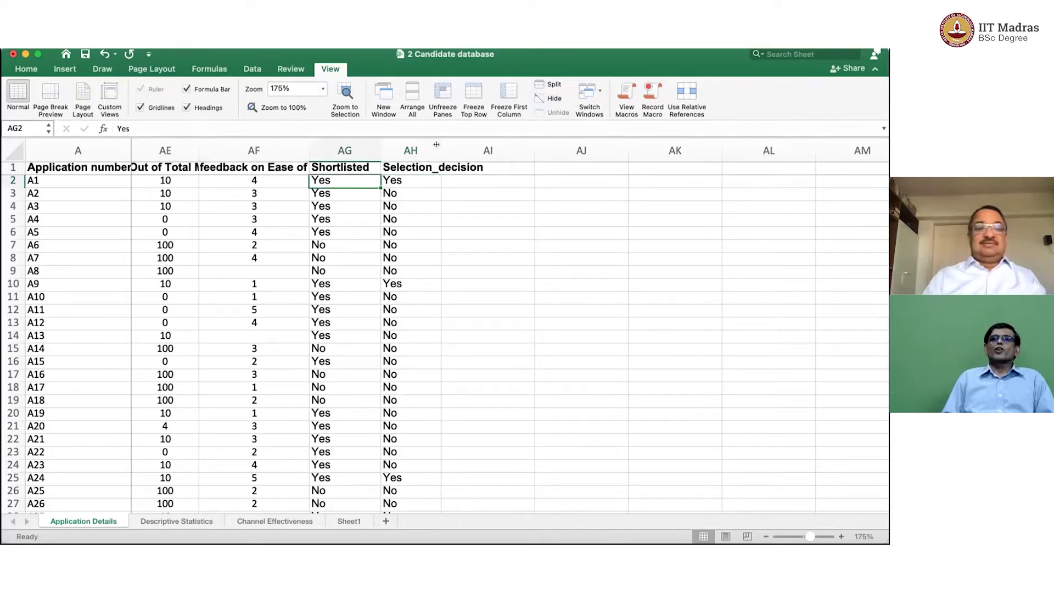
key(Left)
key(Left)
key(Left)
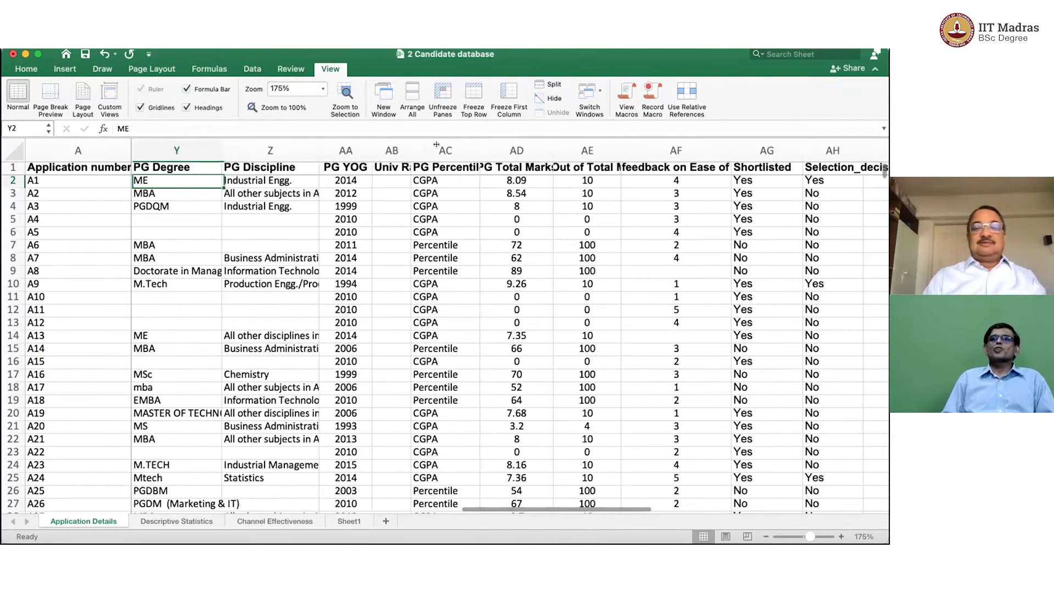
Look across the first record from PG Degree to the last field, Selection_decision
key(Right)
key(Right)
key(Right)
key(Right)
key(Right)
key(Right)
key(Right)
key(Right)
key(Right)
key(Right)
key(Right)
key(Left)
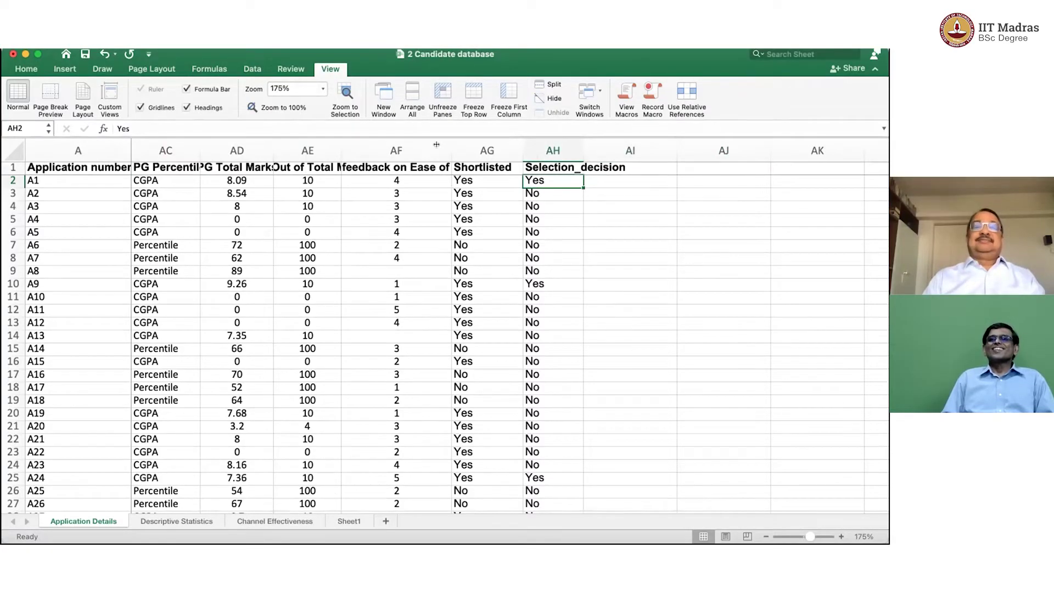
Examine the Selection_decision entries from the first record down to row 10
key(Down)
key(Down)
key(Down)
key(Down)
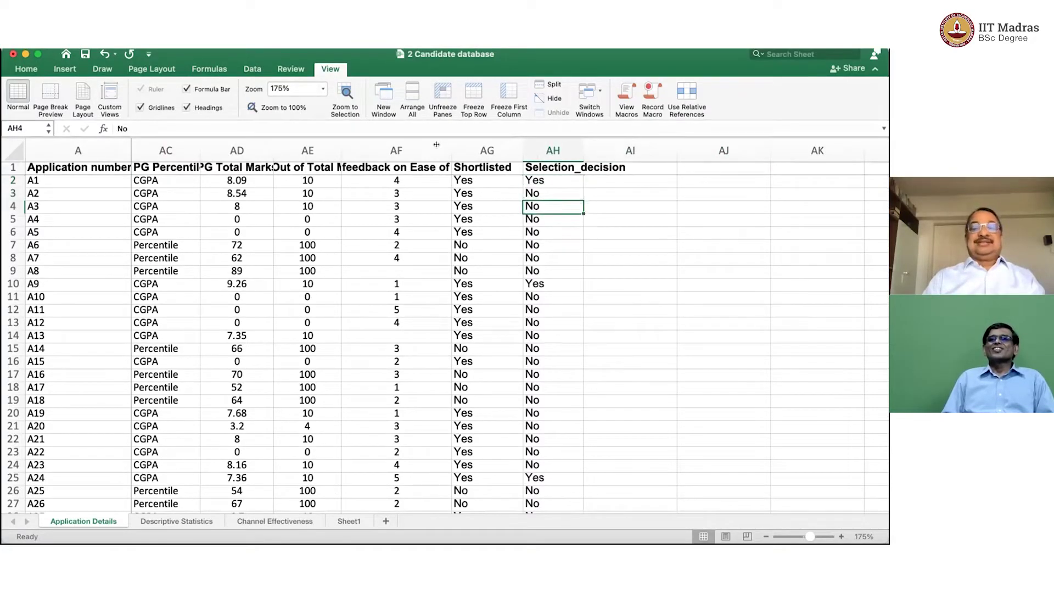
key(Down)
key(Down)
key(Down)
key(Down)
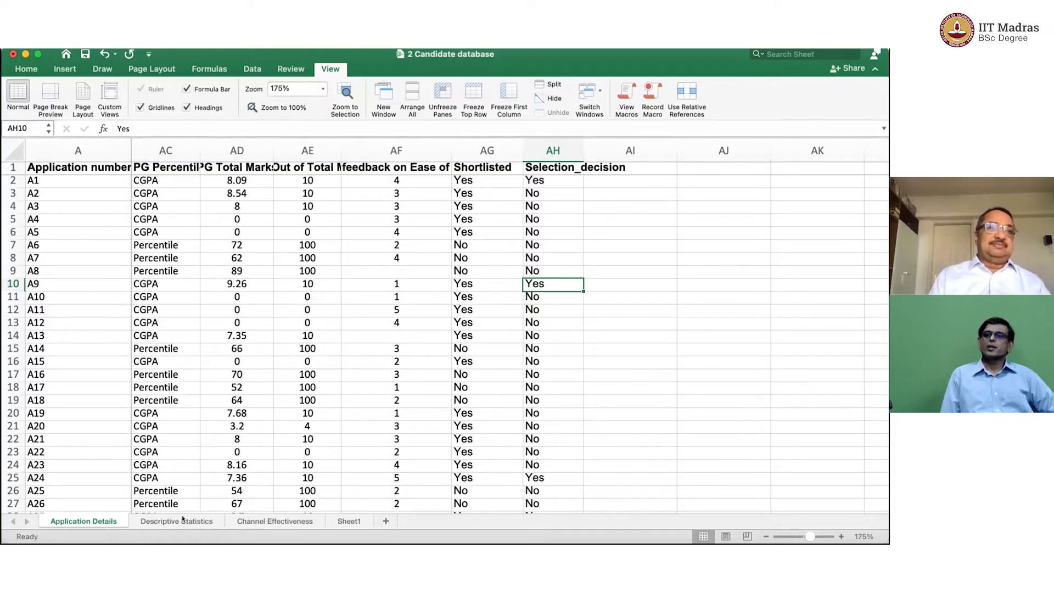
Open the Descriptive Statistics sheet and look at its table of applications by gender
click(183, 519)
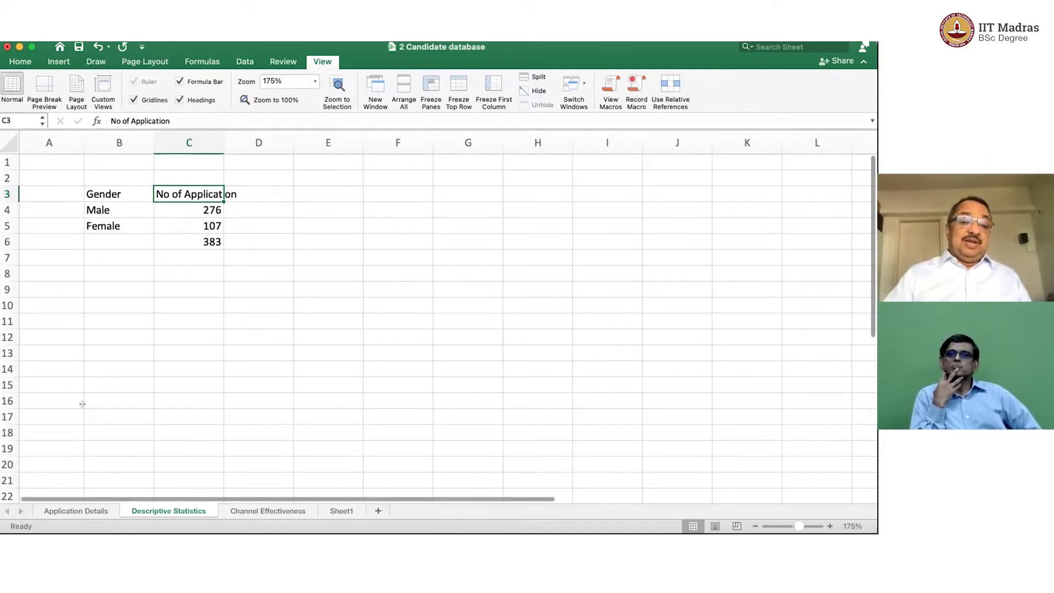
scroll(220, 419, left, 1)
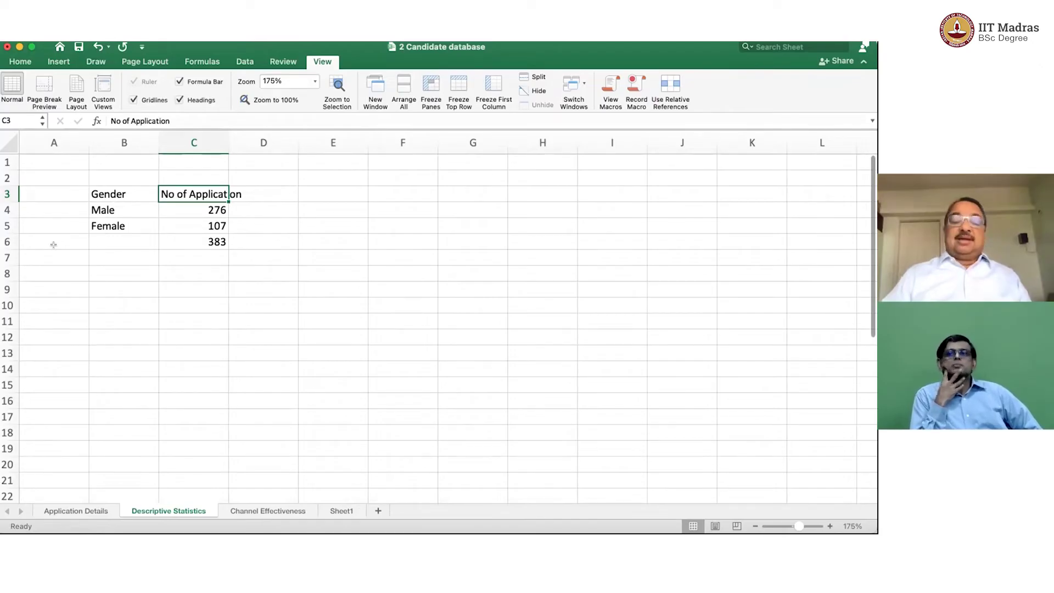
Return to the Application Details sheet and copy the entire Certification column
click(80, 509)
scroll(249, 311, left, 2)
scroll(249, 312, left, 10)
scroll(249, 312, left, 10)
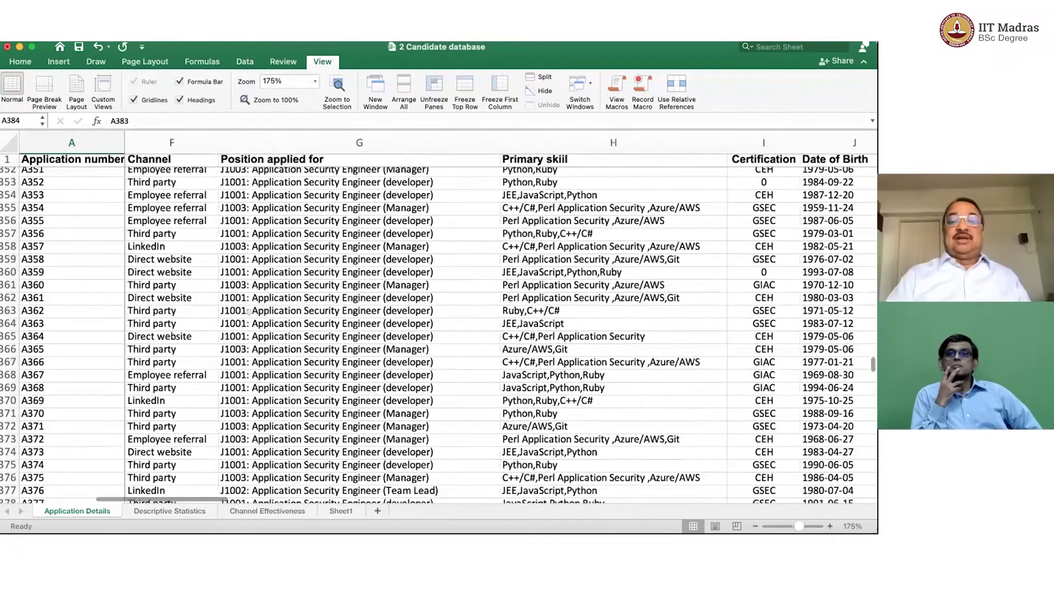
scroll(248, 312, up, 5)
scroll(248, 312, up, 20)
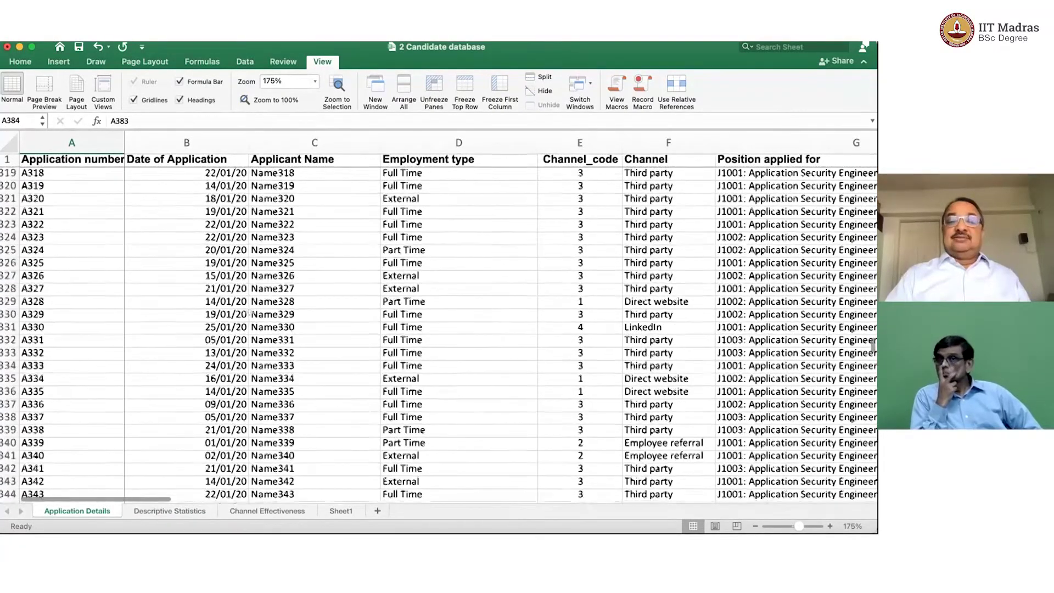
scroll(249, 312, right, 4)
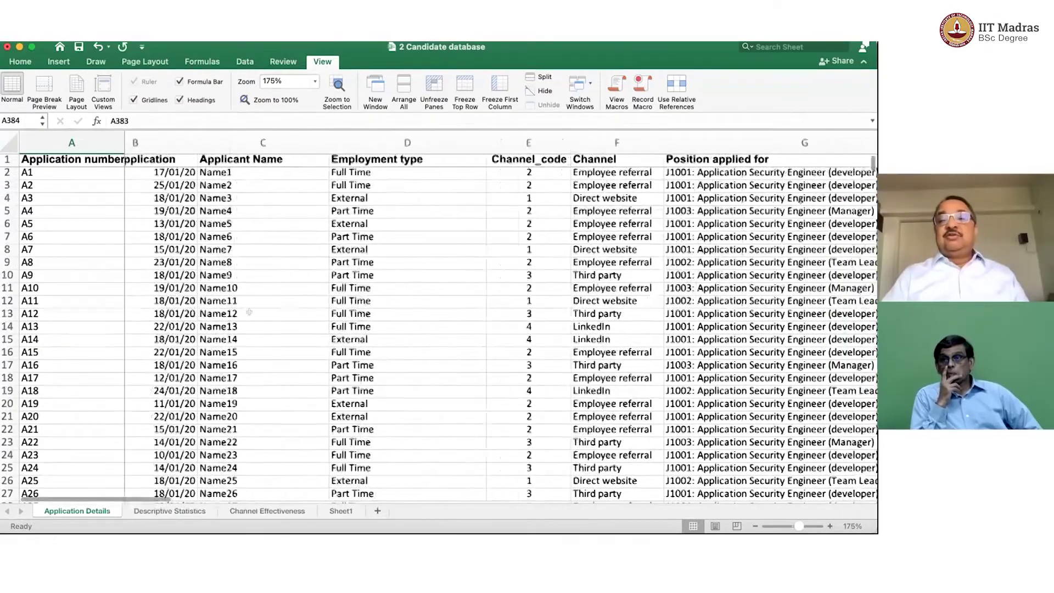
scroll(249, 311, right, 6)
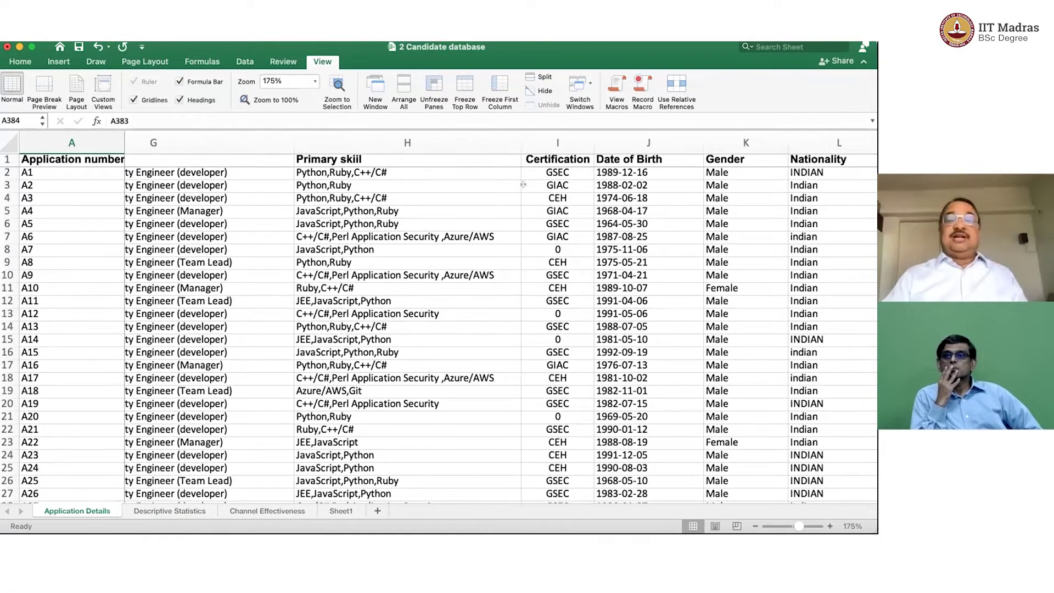
click(565, 137)
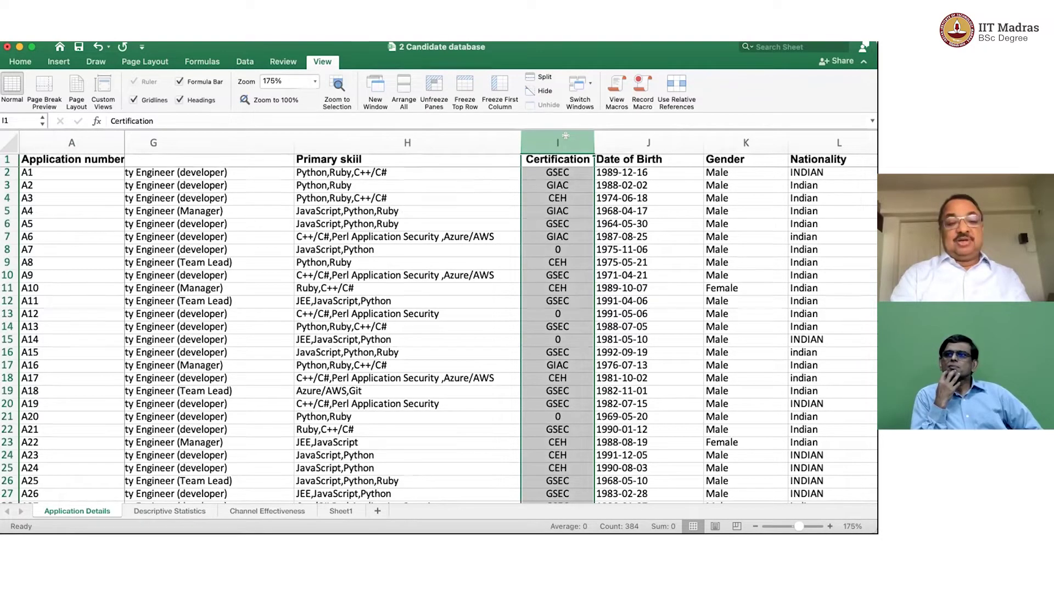
key(super+c)
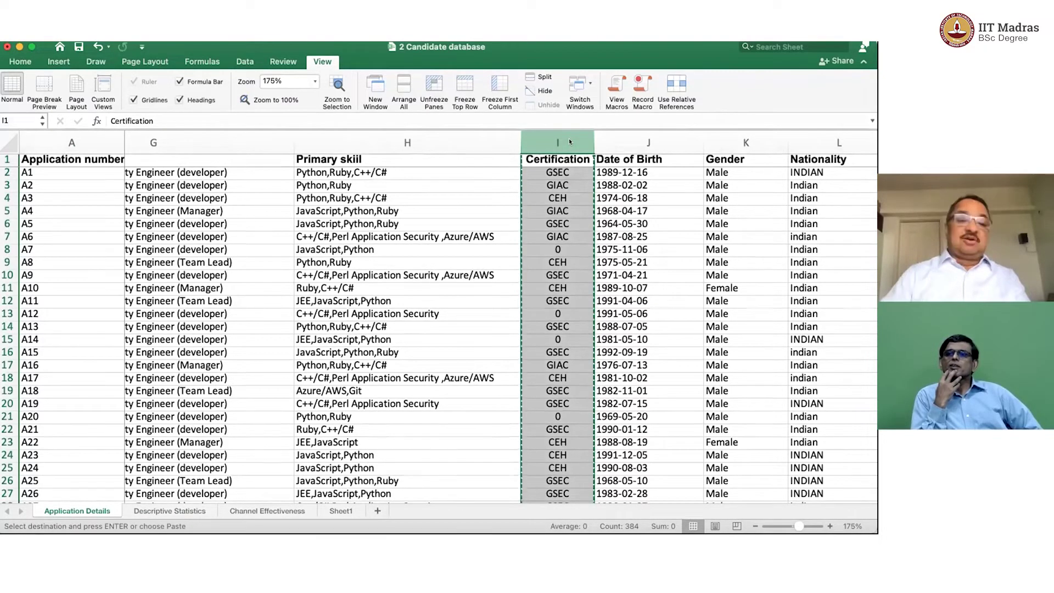
Paste the copied Certification column into column E of the Descriptive Statistics sheet
click(168, 510)
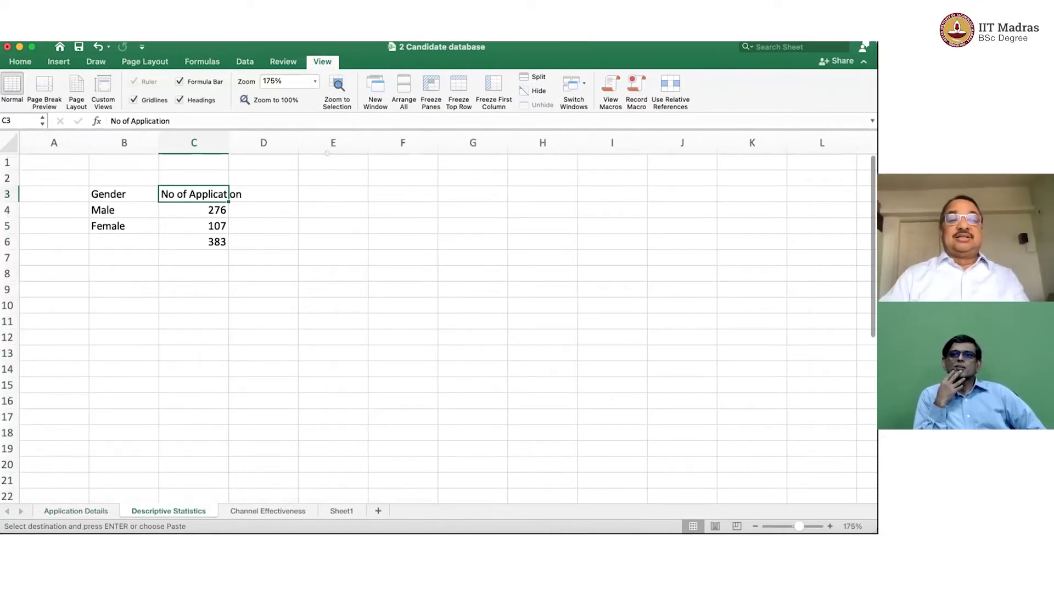
click(321, 188)
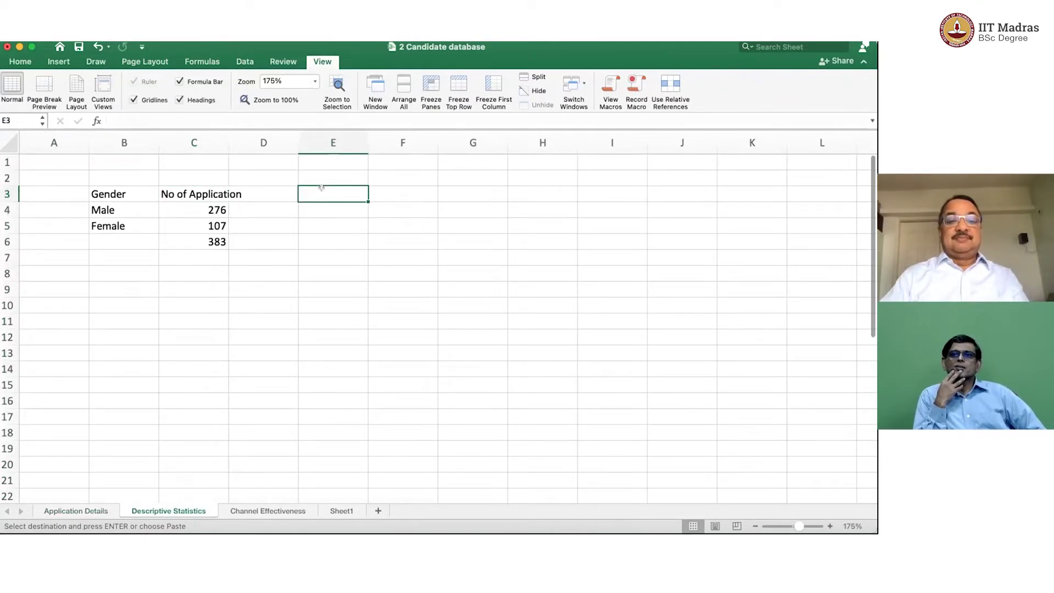
key(super+v)
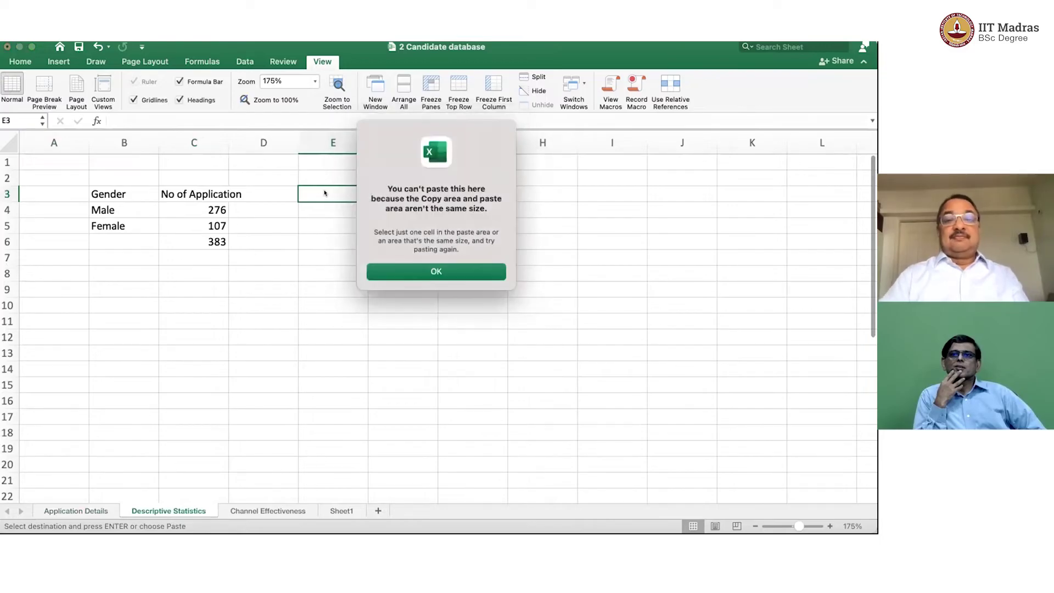
click(415, 271)
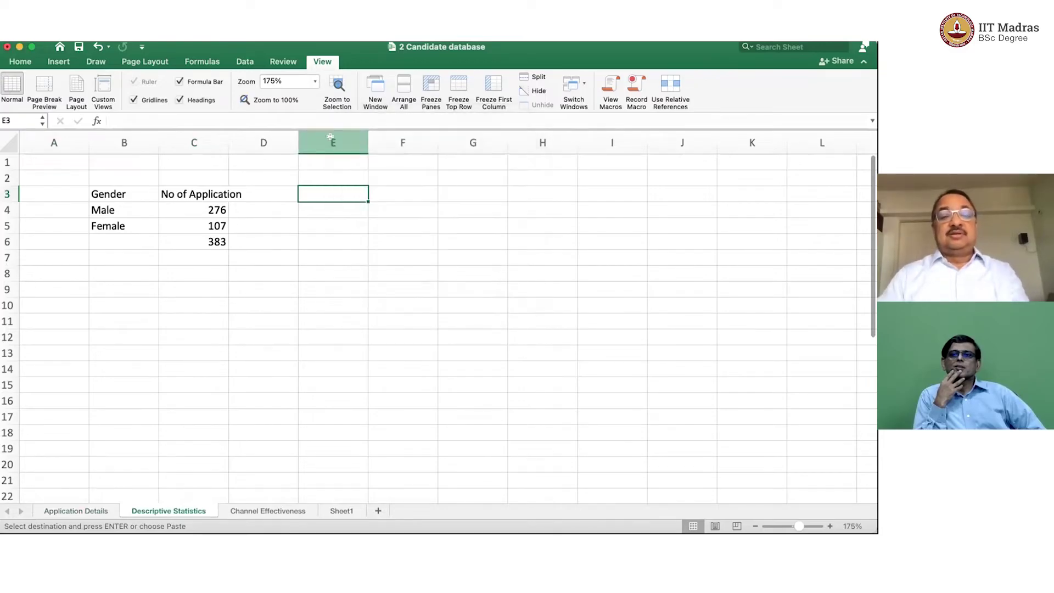
click(330, 138)
key(super+v)
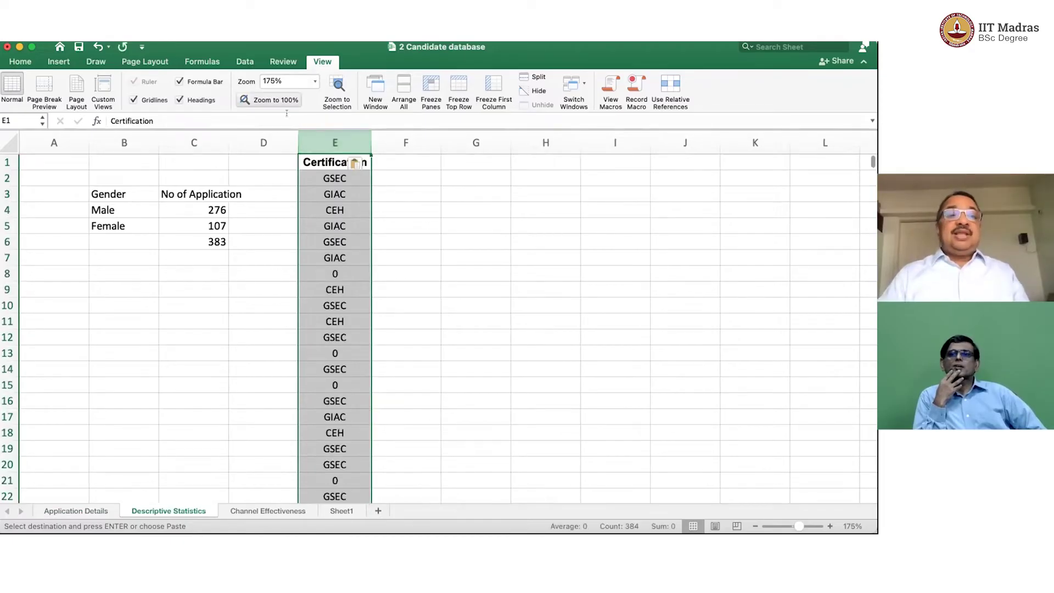
Remove duplicates from the Certification list in column E, treating the first row as a header
click(245, 63)
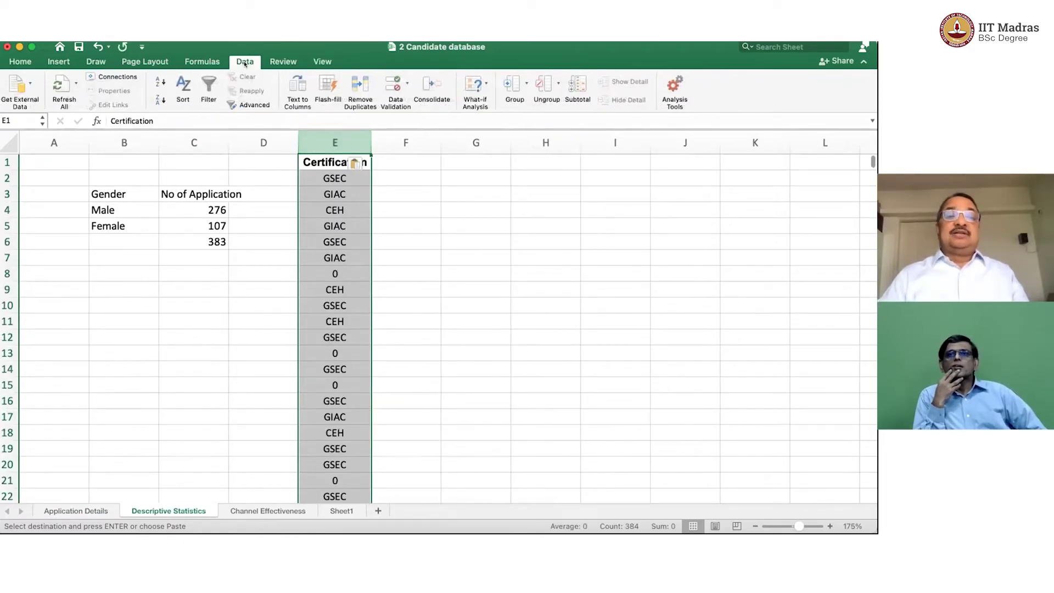
click(364, 97)
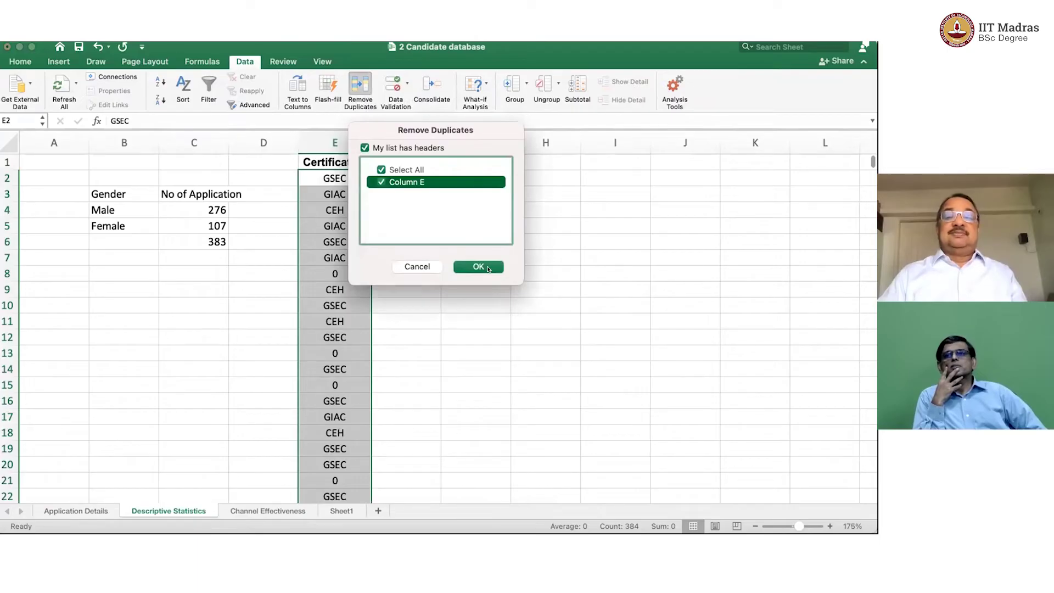
click(487, 268)
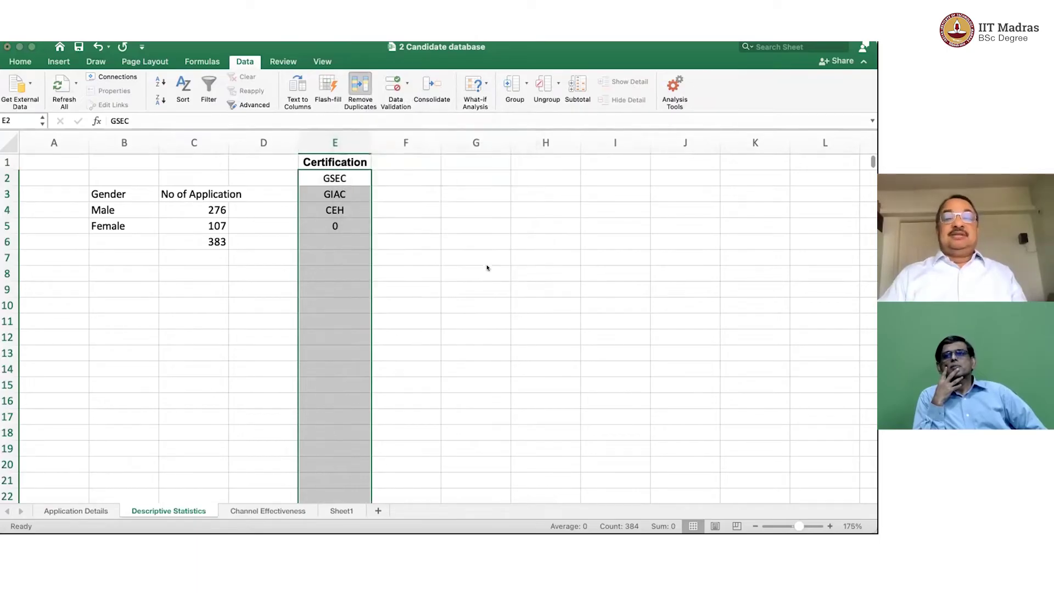
click(453, 244)
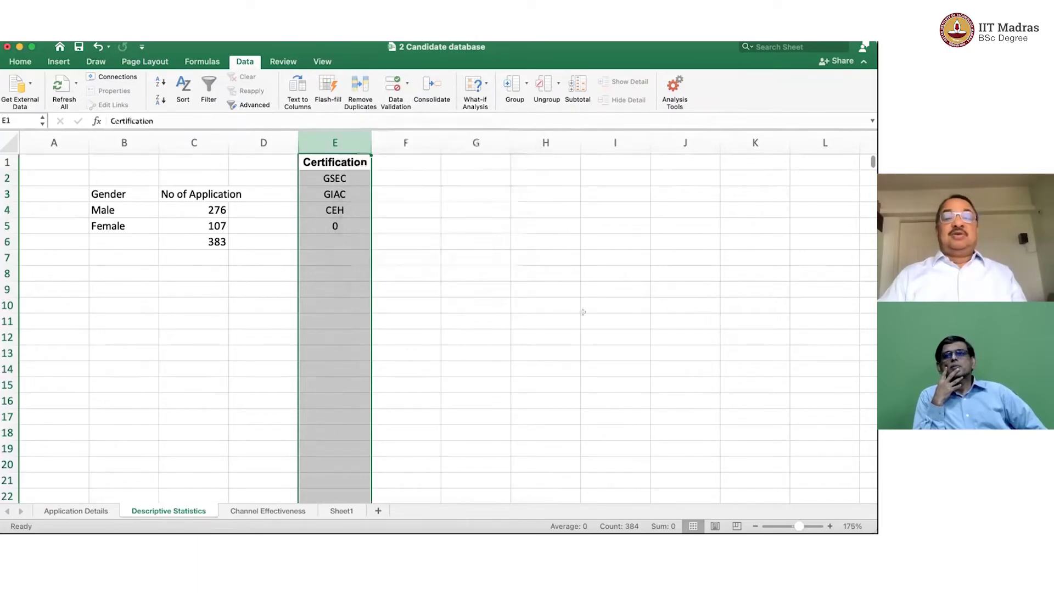
Add the heading "No of Application" in F1, beside the Certification heading
click(341, 223)
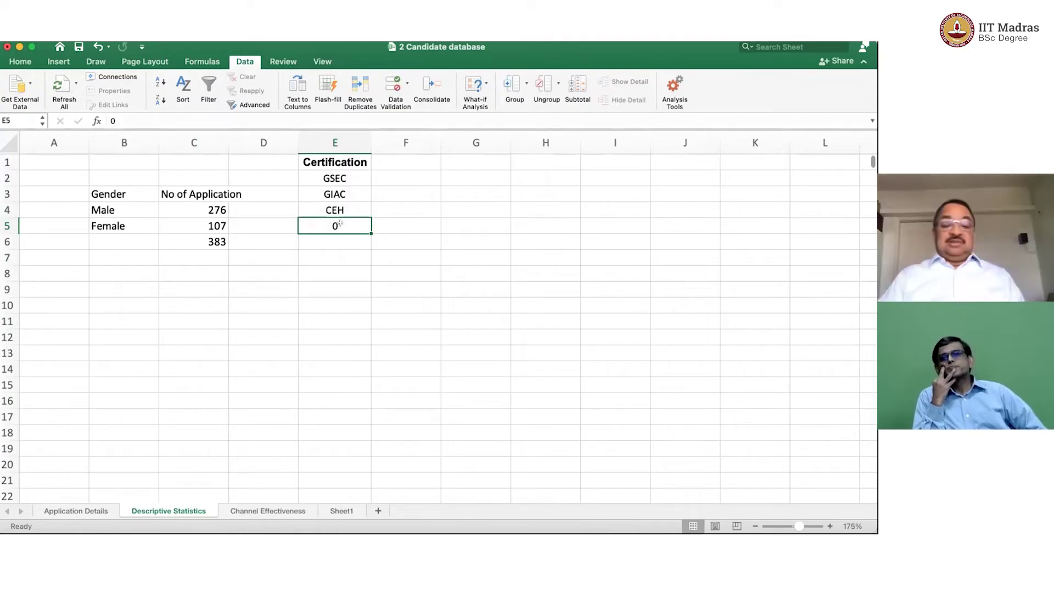
key(Up)
key(Up)
key(Up)
key(Up)
key(Right)
text(No )
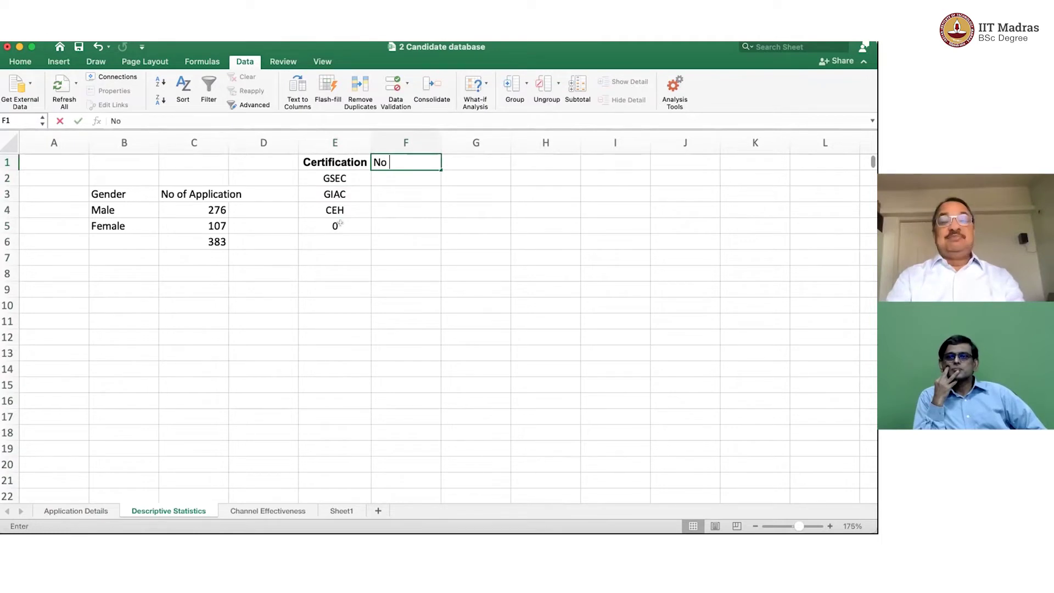
text(of Applic)
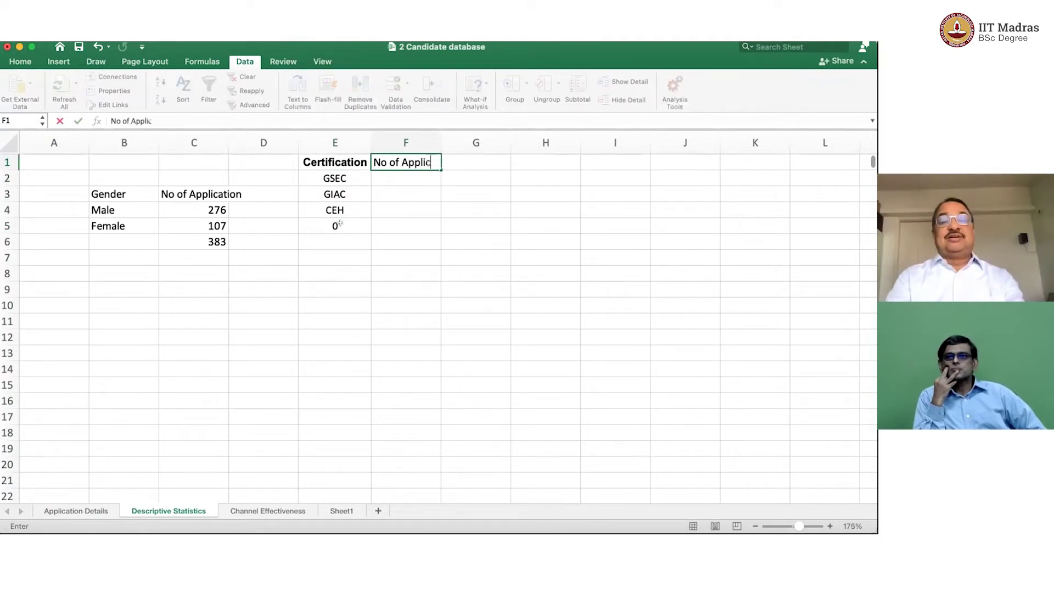
text(ation)
key(Return)
In F2, enter a COUNTIF formula that counts the value of E2 in column I of the Application Details sheet
text(=cou)
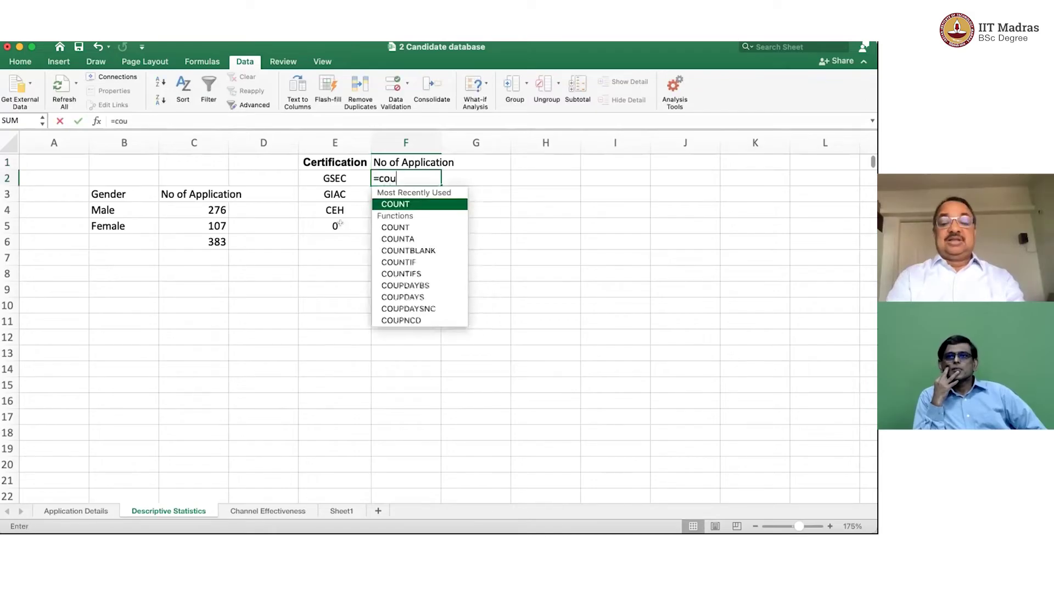
text(ntif()
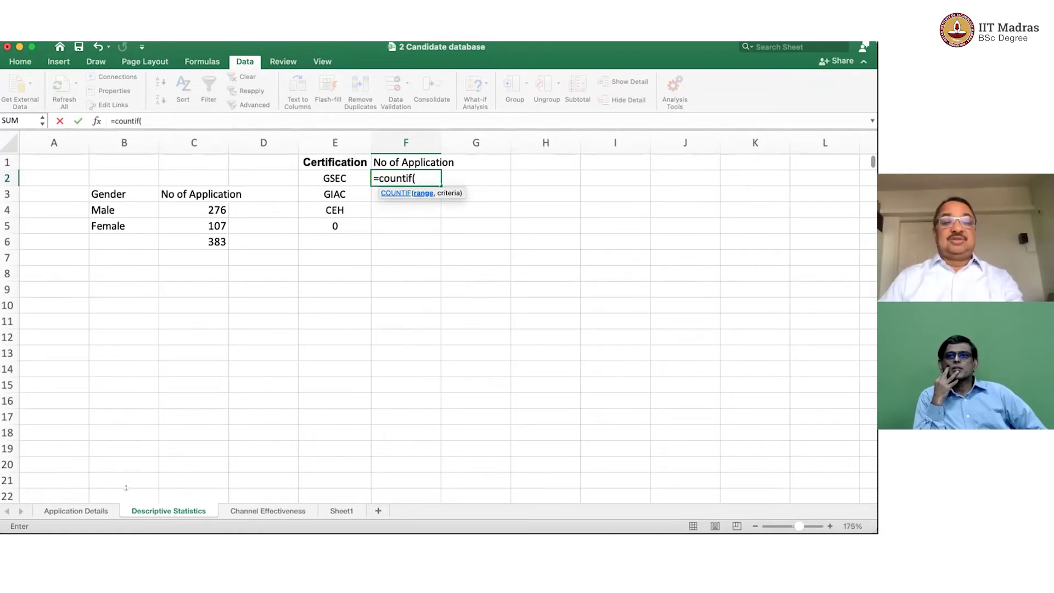
key(ctrl+Page_Up)
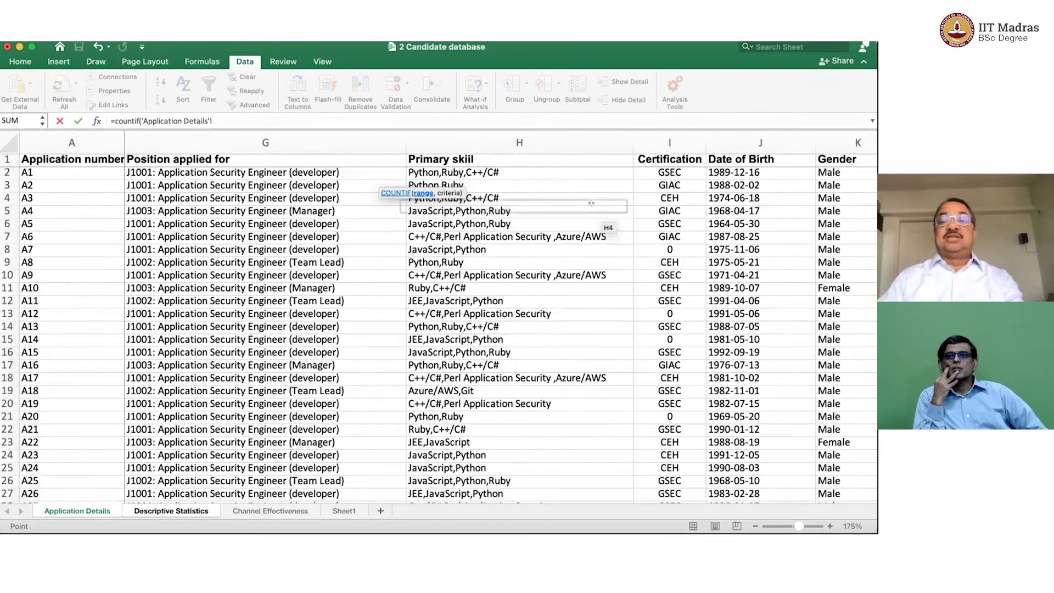
scroll(591, 203, right, 2)
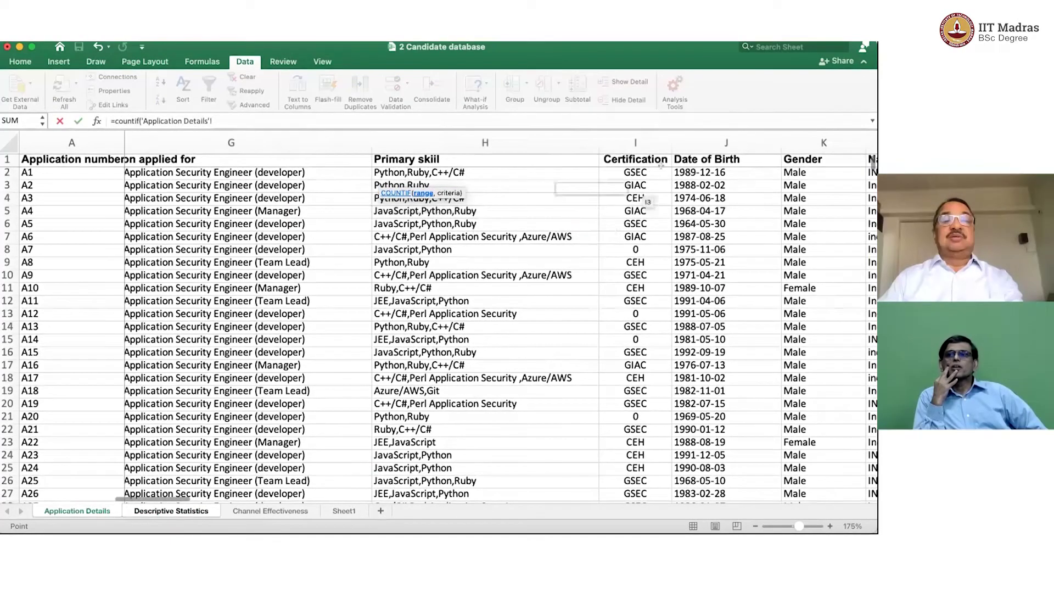
click(640, 139)
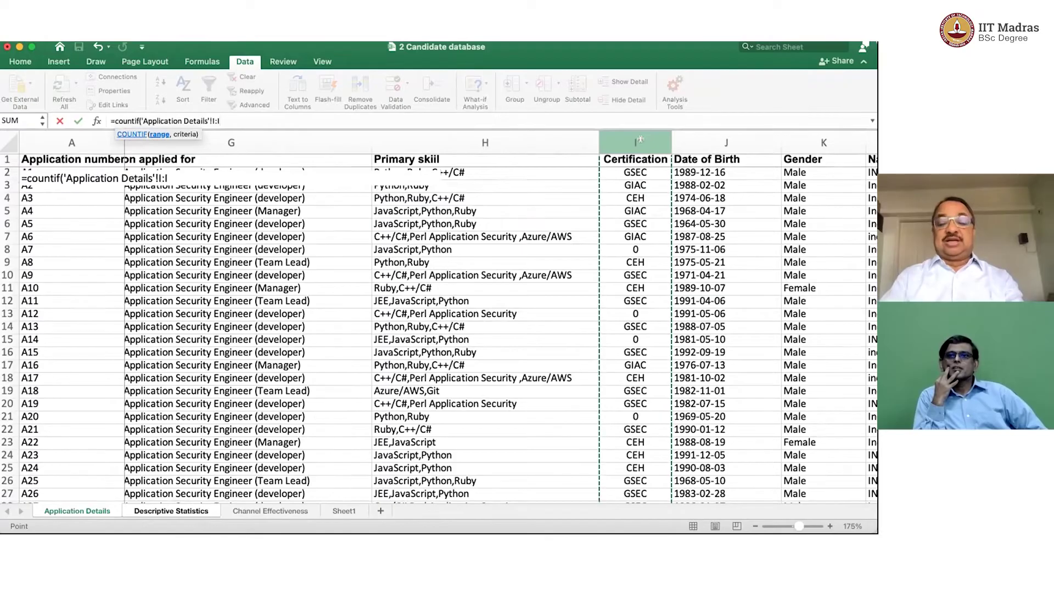
text(,)
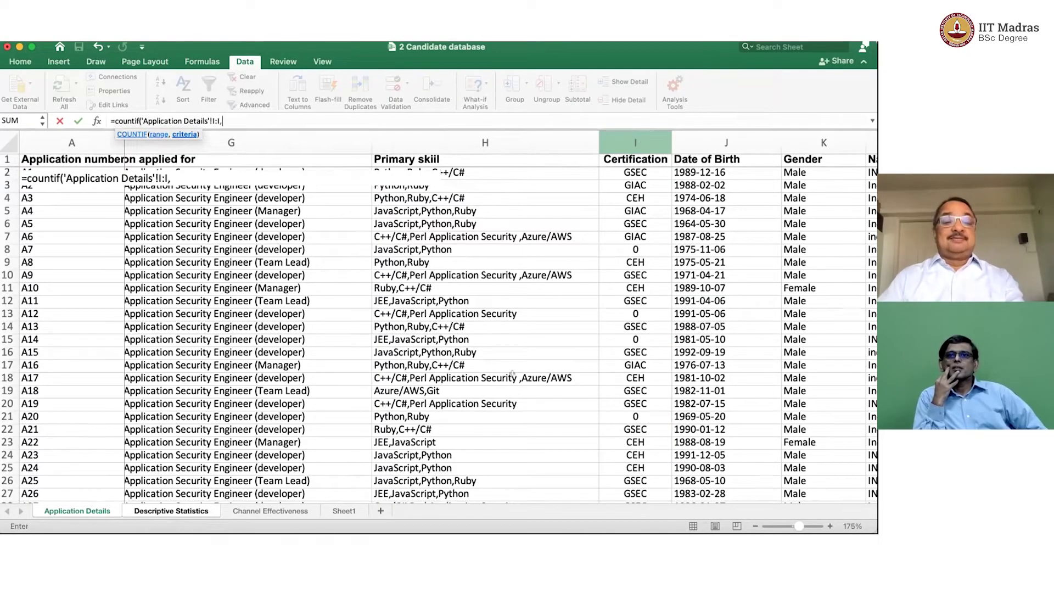
click(149, 509)
click(336, 177)
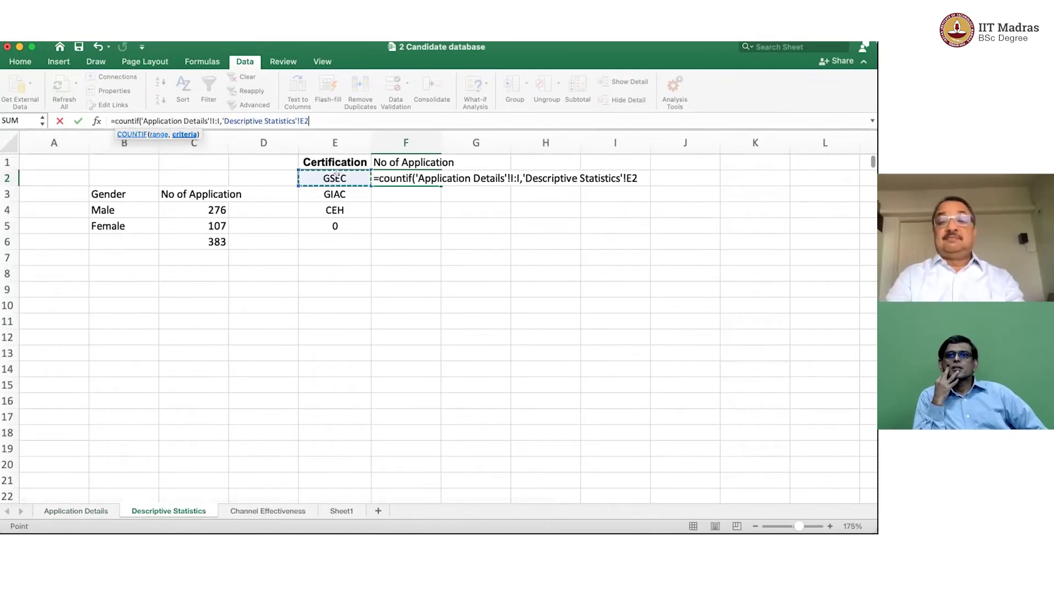
text())
key(Return)
Fill the COUNTIF formula from F2 down to F5 for the remaining certification values
key(Up)
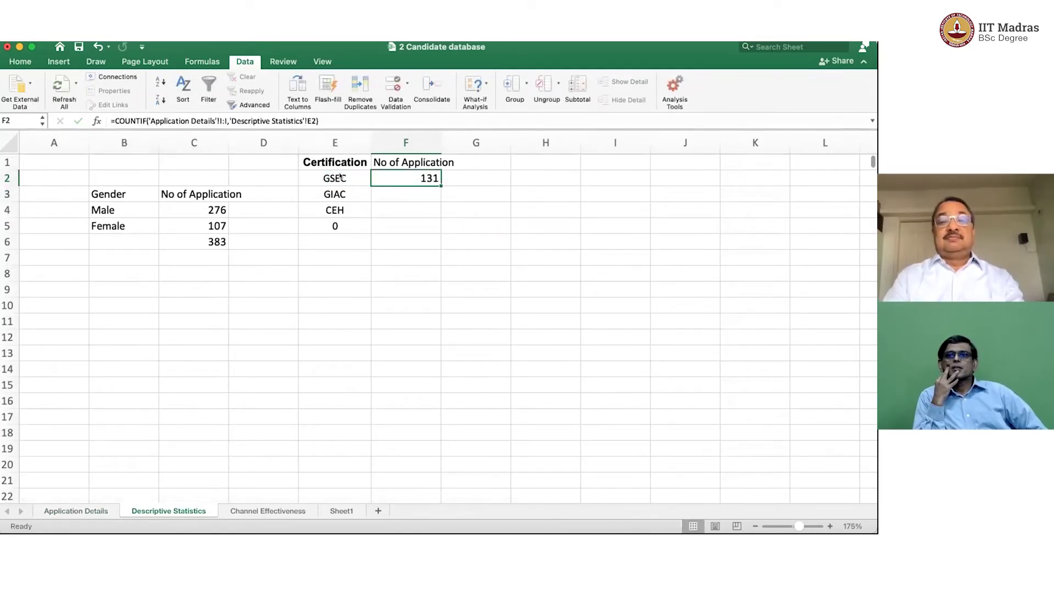
drag(441, 186, 434, 224)
click(422, 222)
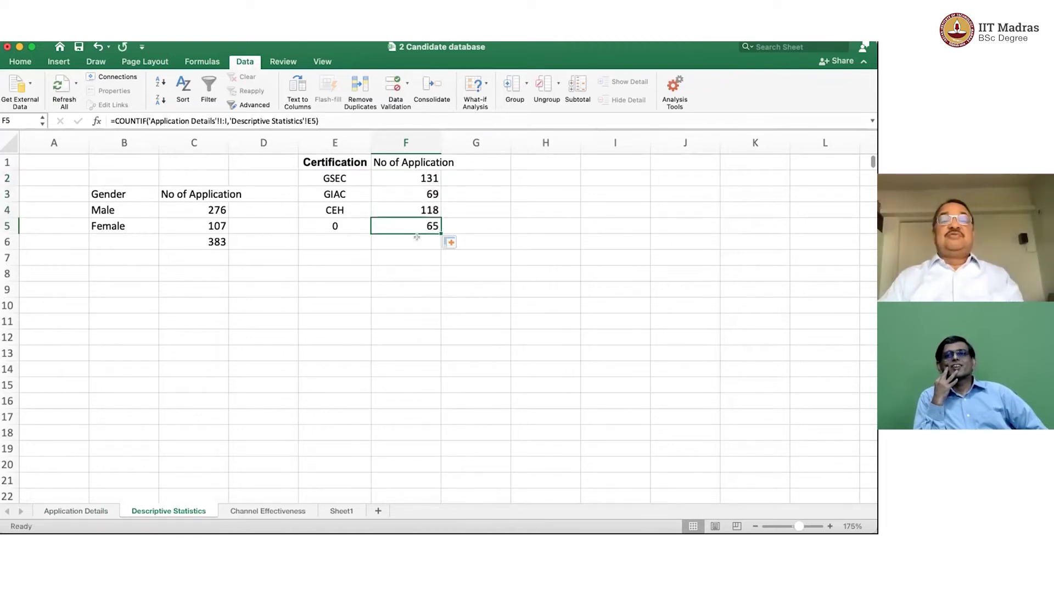
Total the certification counts in F6 with the formula =SUM(F2:F5)
click(417, 237)
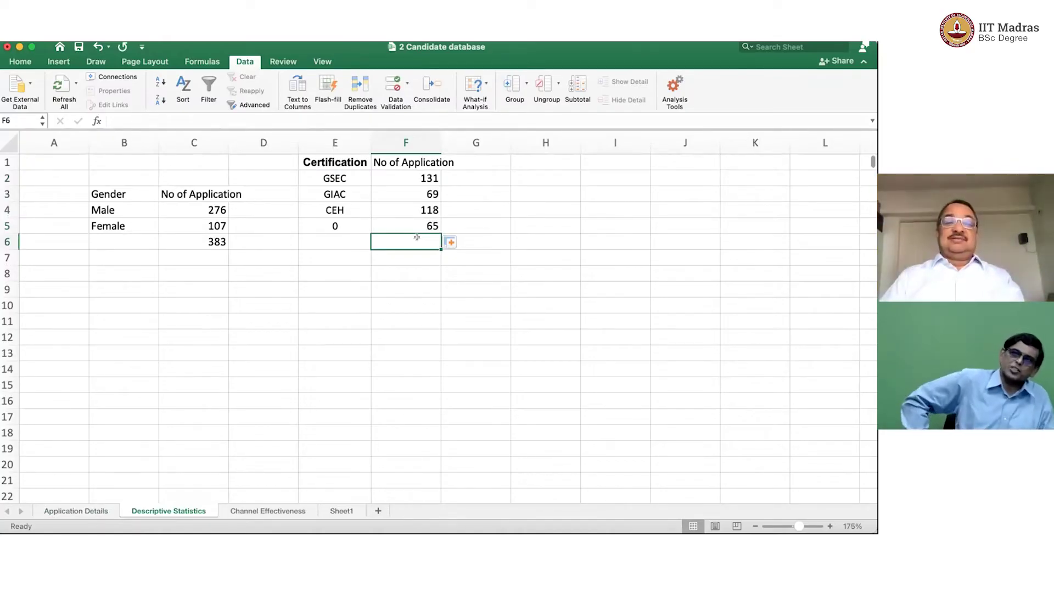
text(=sum()
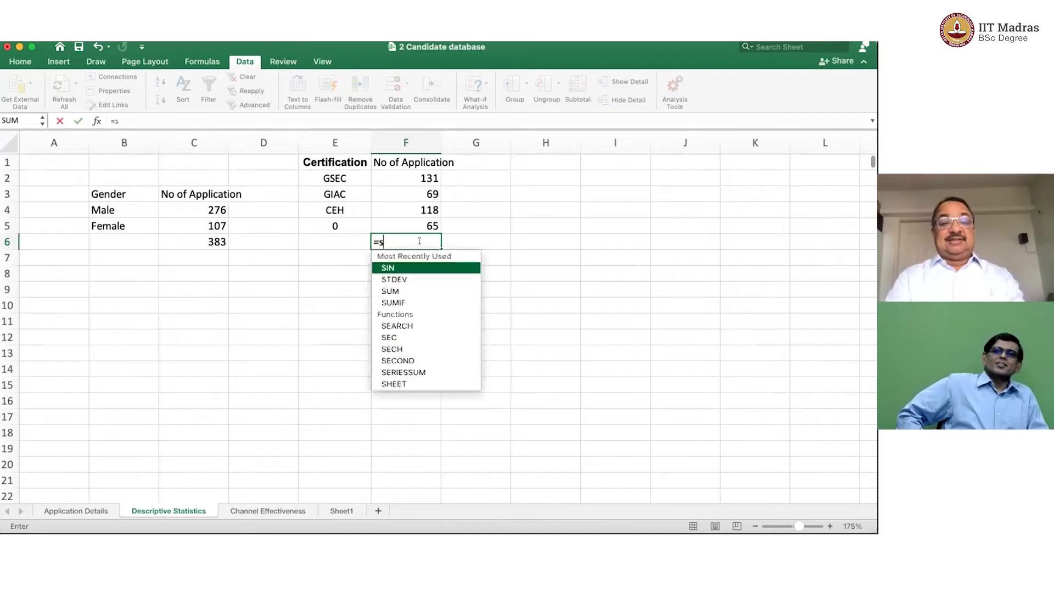
key(Up)
key(shift+Up)
key(shift+Up)
key(shift+Up)
text())
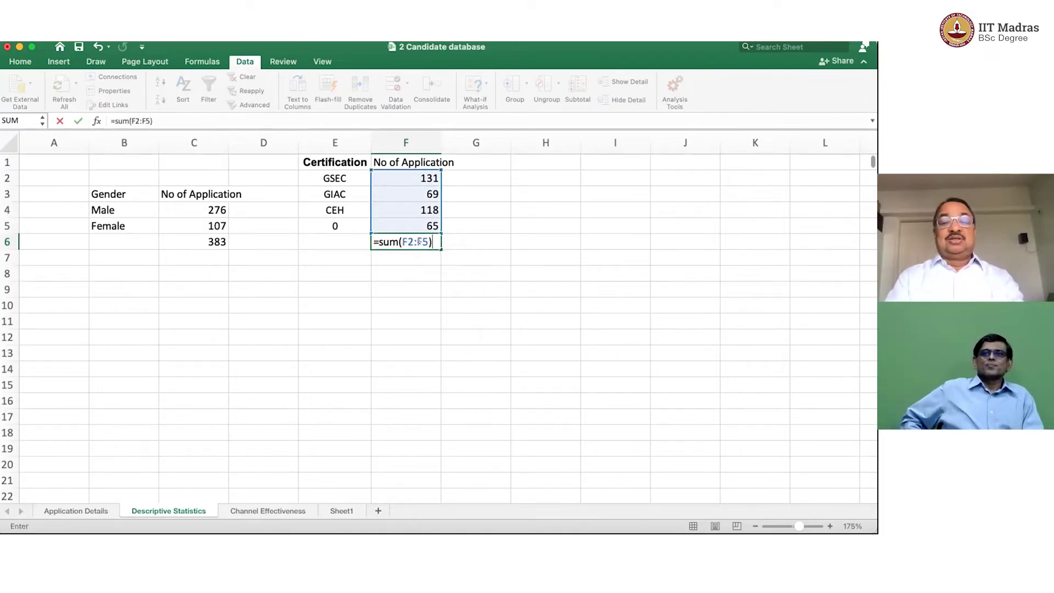
key(Return)
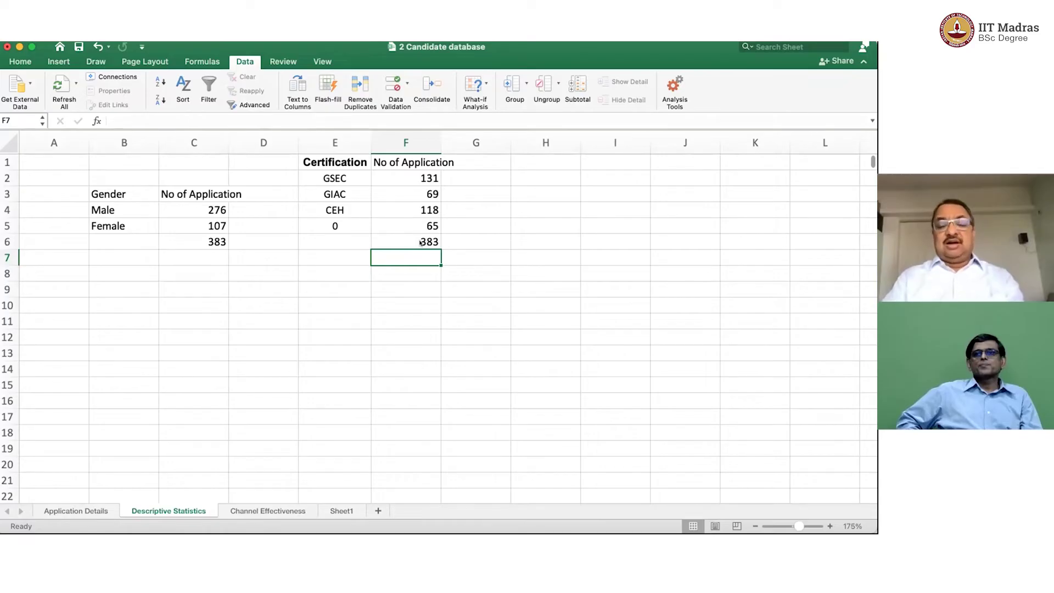
Start a new table with the headings "Gender" in H1 and "Certification" in I1
key(Up)
key(Up)
key(Up)
key(Up)
key(Up)
key(Up)
key(Right)
key(Right)
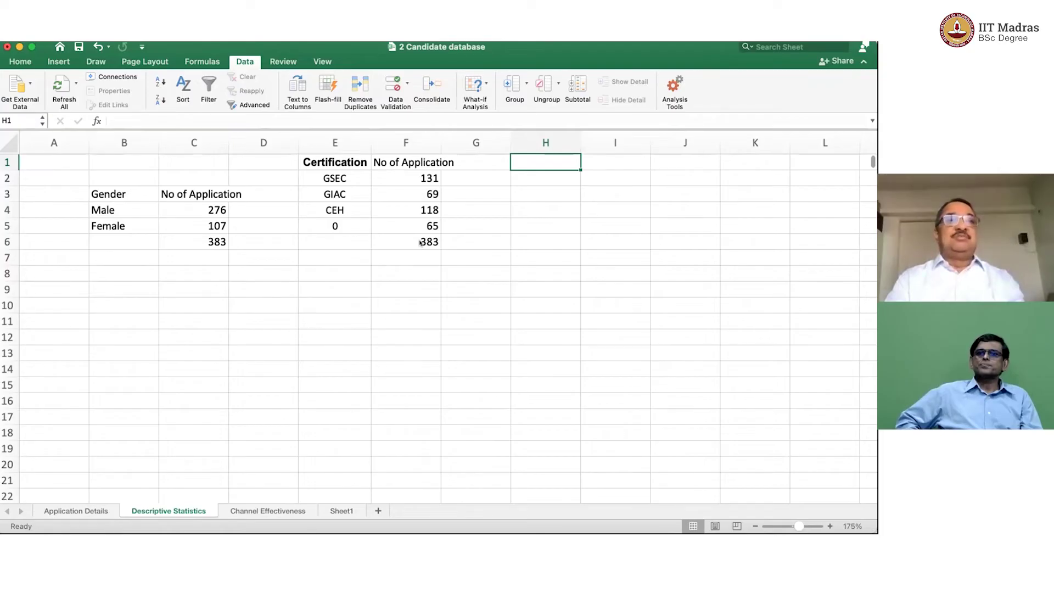
text(Gender)
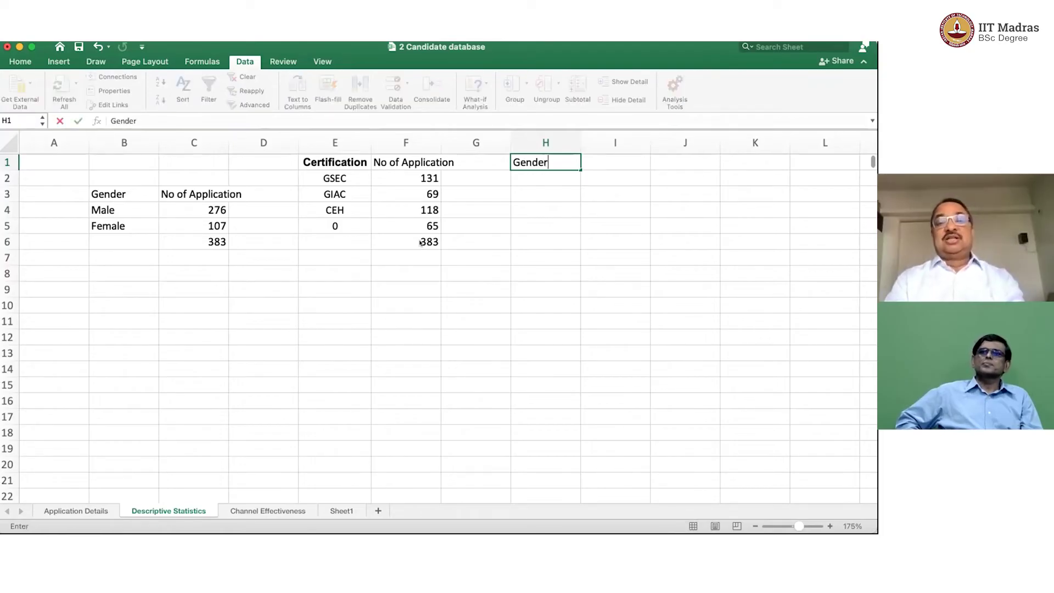
key(Tab)
text(Certification)
key(Return)
Fill the Gender column H2:H5 with Male, Male, Female and Female
text(Male)
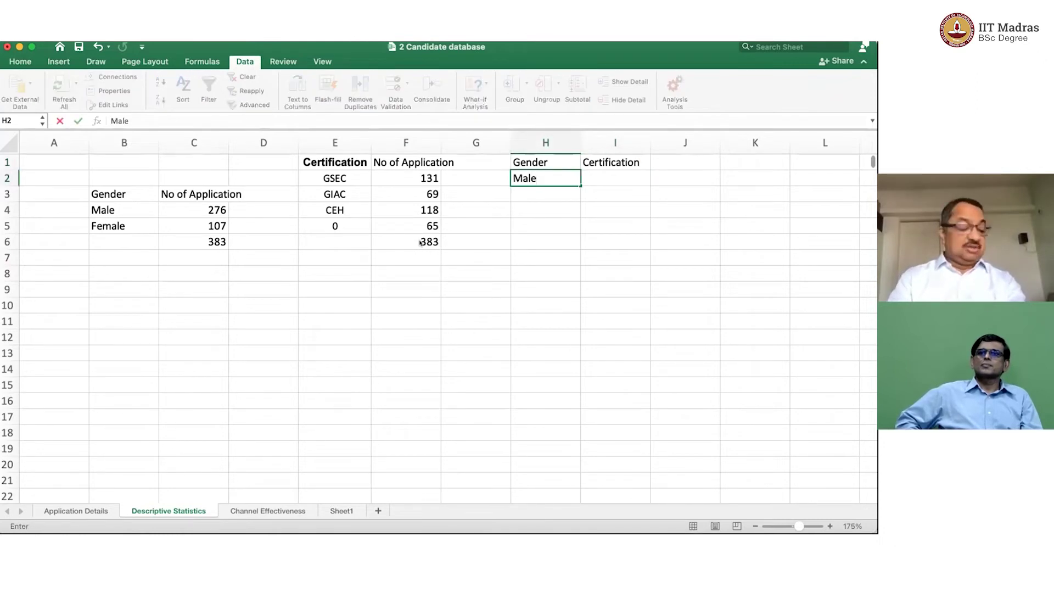
key(Return)
text(Male)
key(Return)
text(Fe)
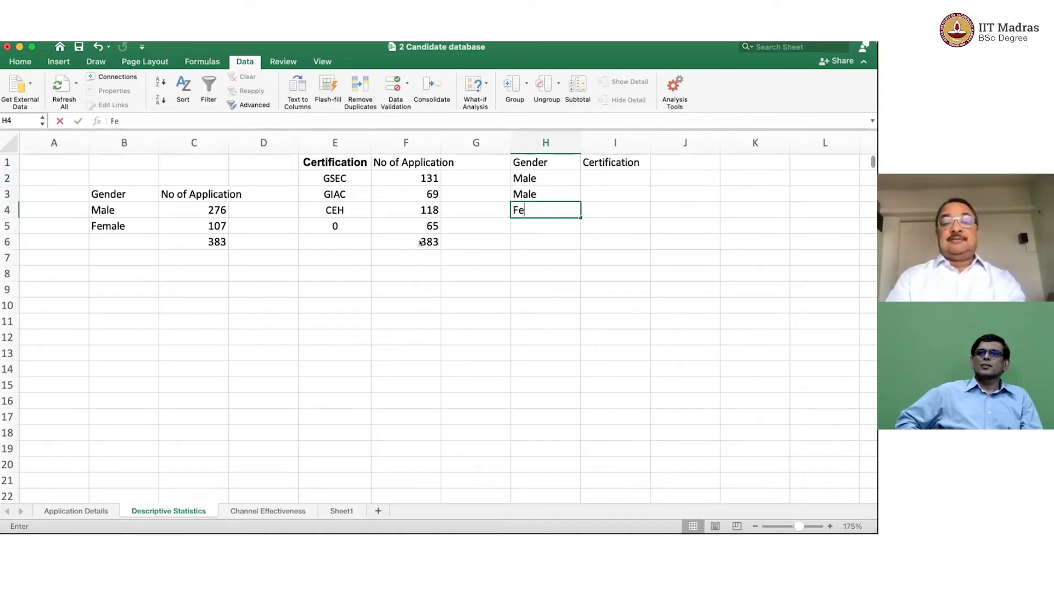
text(male)
key(Return)
text(Fe)
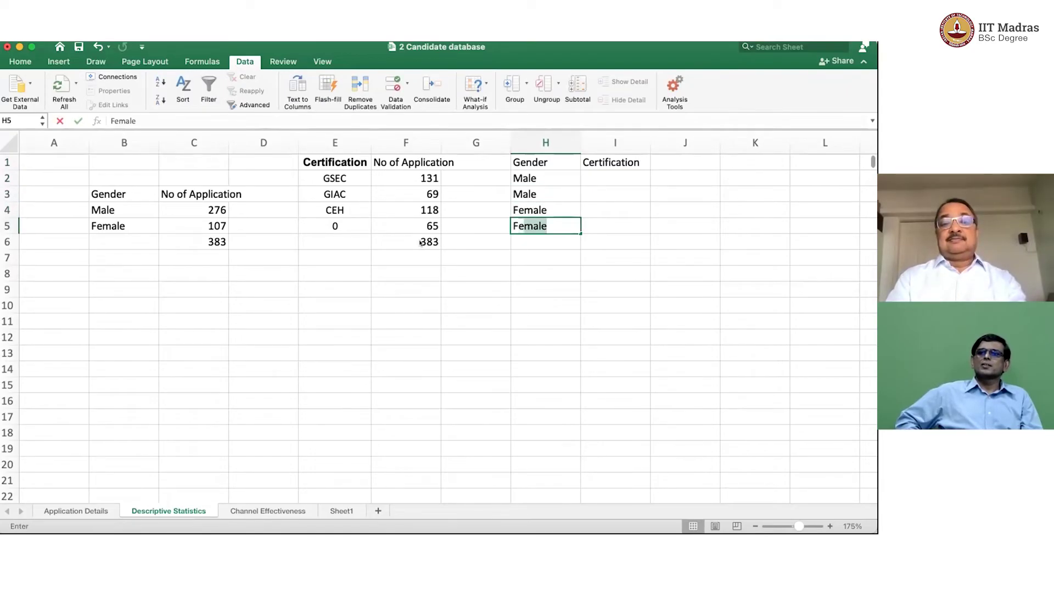
key(Return)
Fill the Certification column I2:I5 with GSEC, GIAC, GSEC and CEH
text(G)
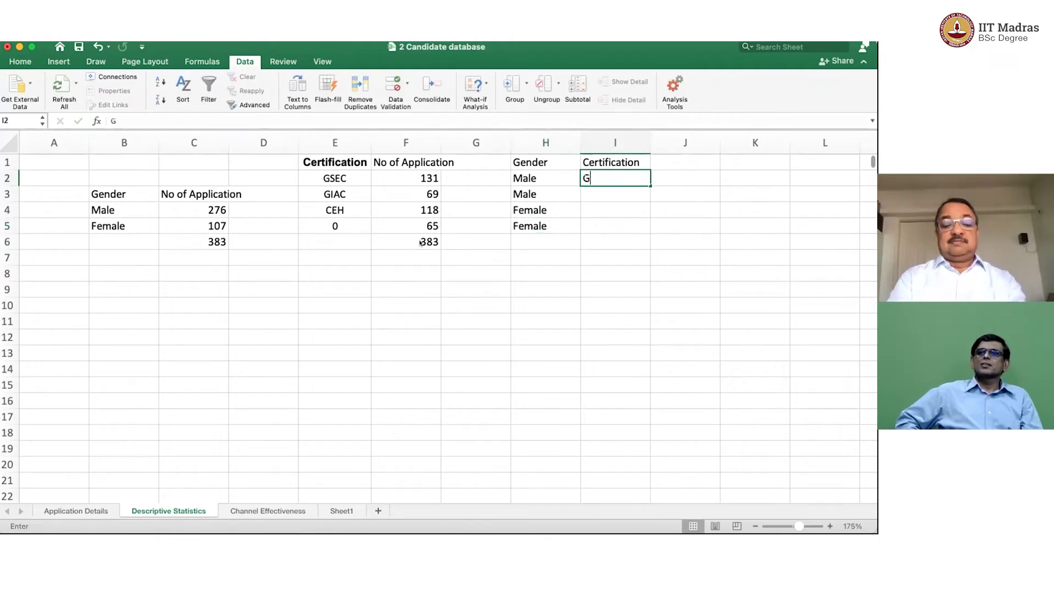
text(SEC)
key(Return)
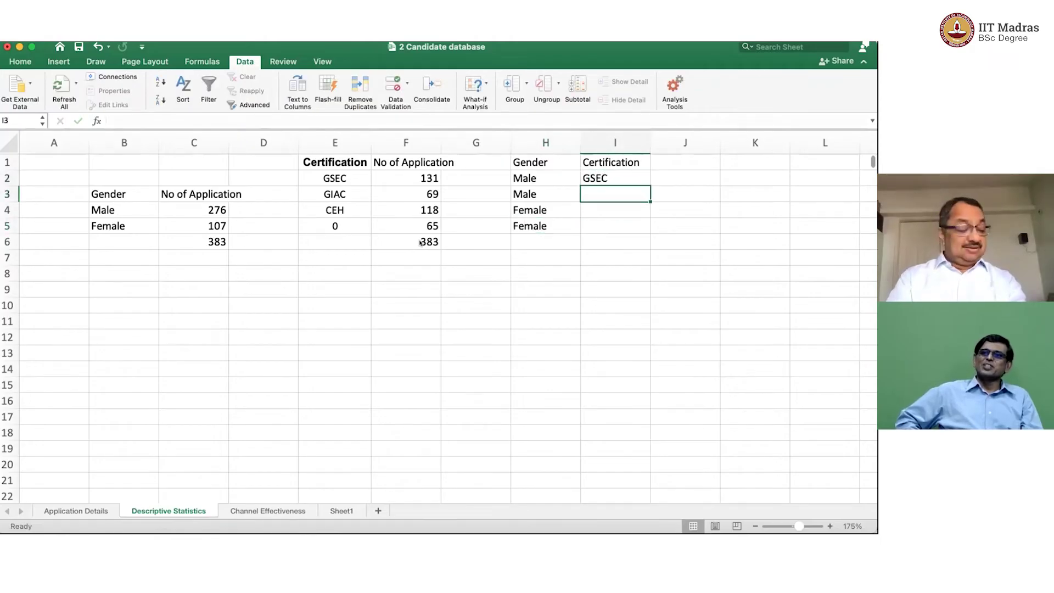
text(GIAC)
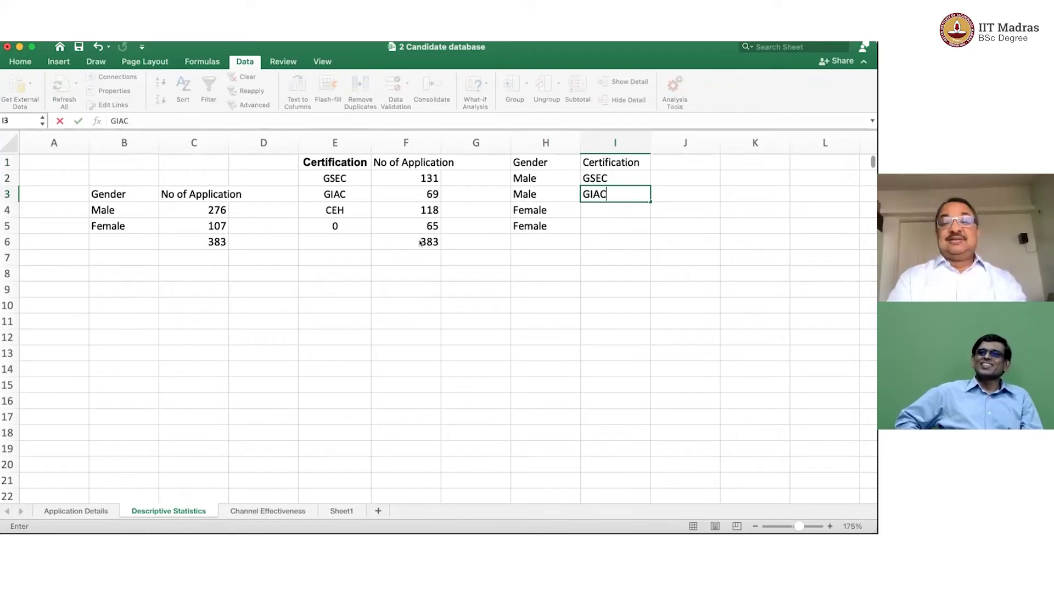
key(Return)
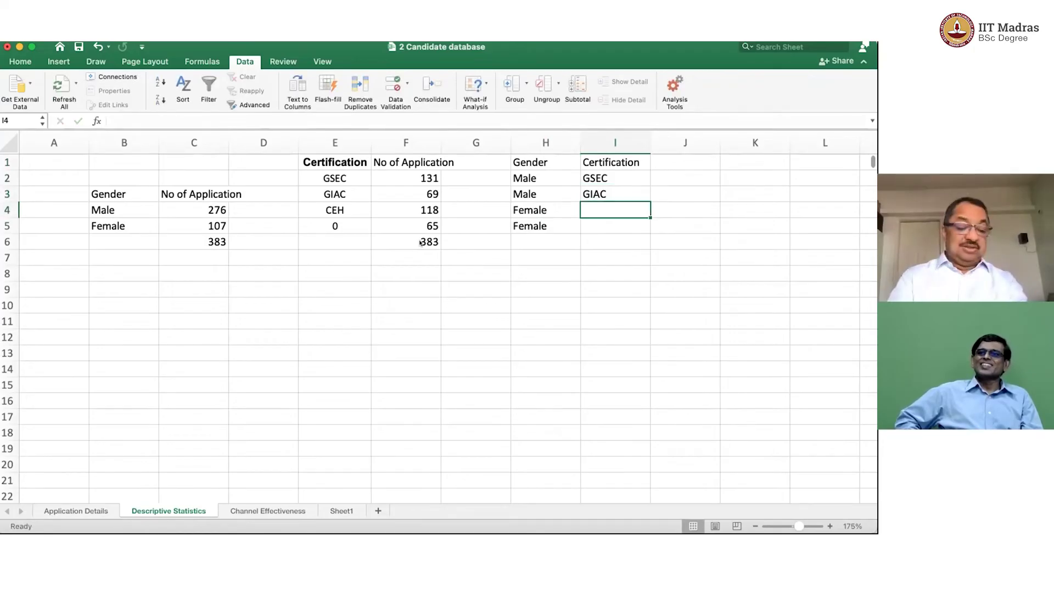
text(GSEC)
key(Return)
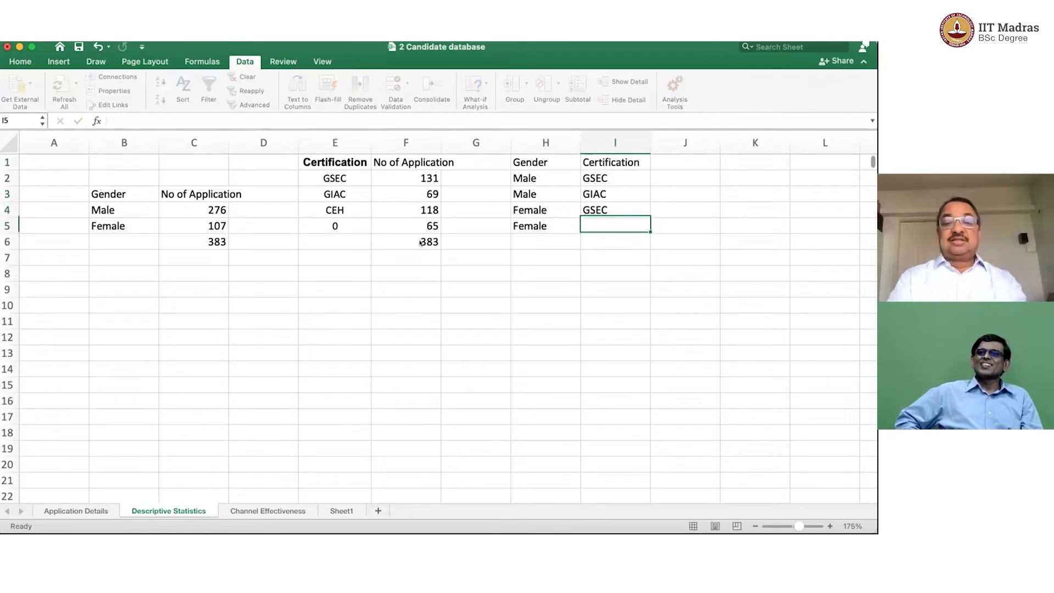
text(CEH)
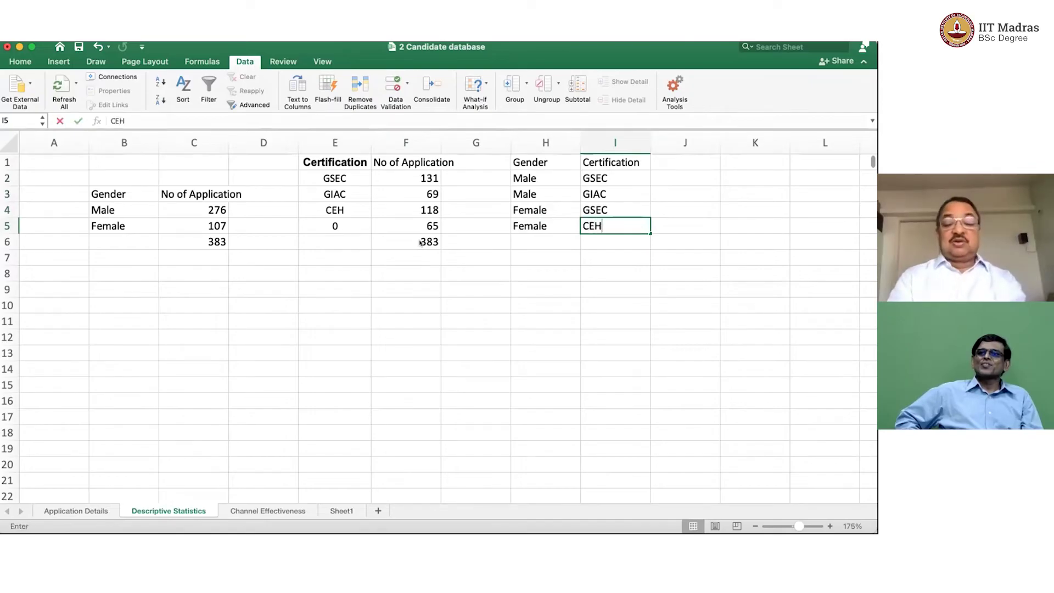
key(Return)
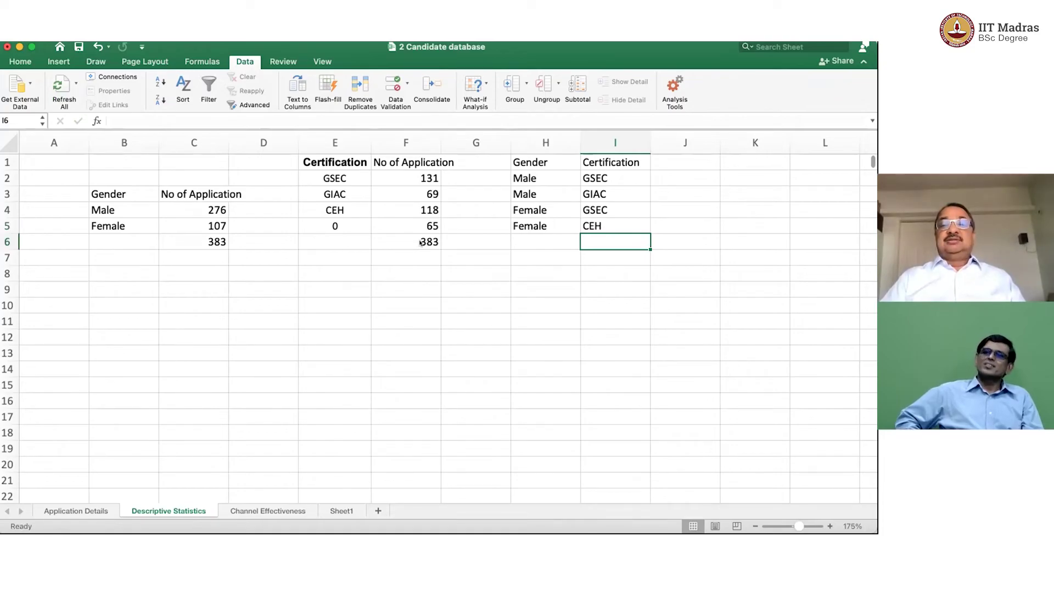
Add the heading "No of Applications" in J1 beside the Certification heading
key(Up)
key(Up)
key(Up)
key(Up)
key(Up)
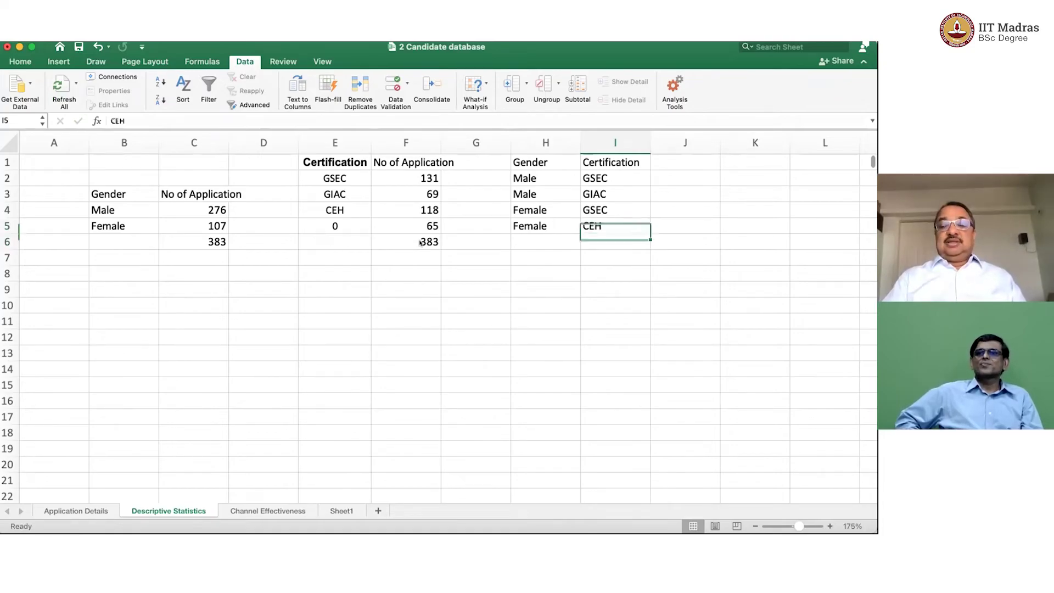
key(Right)
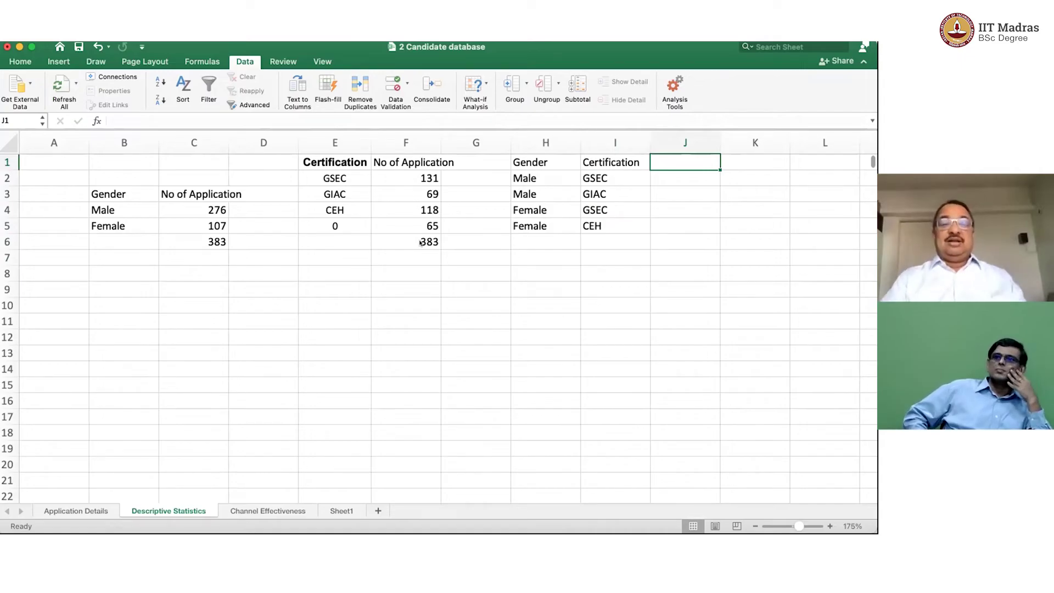
key(Left)
key(Left)
key(Left)
key(Left)
key(Down)
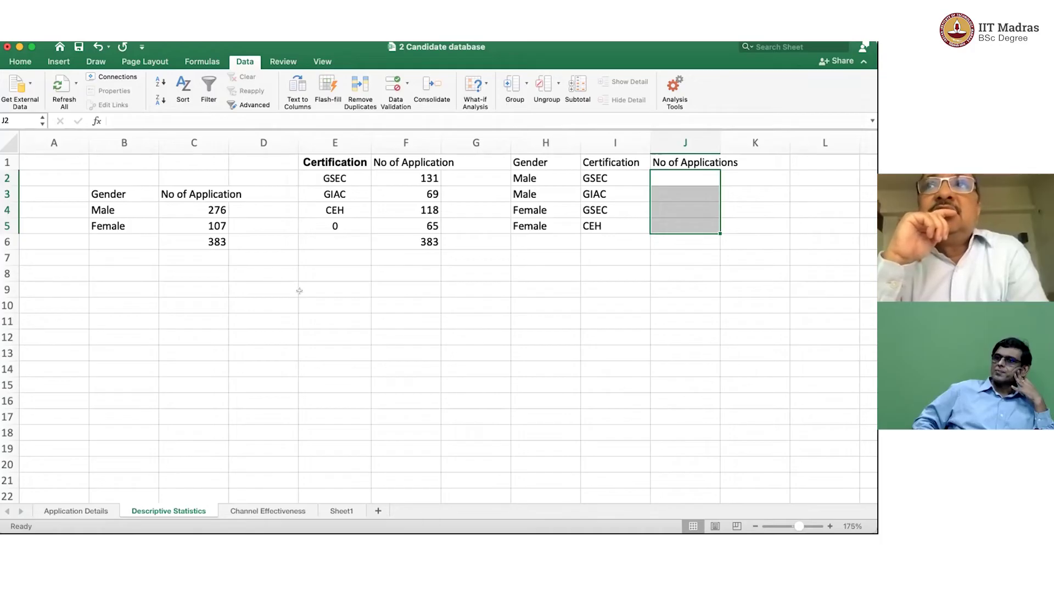
key(Up)
key(Down)
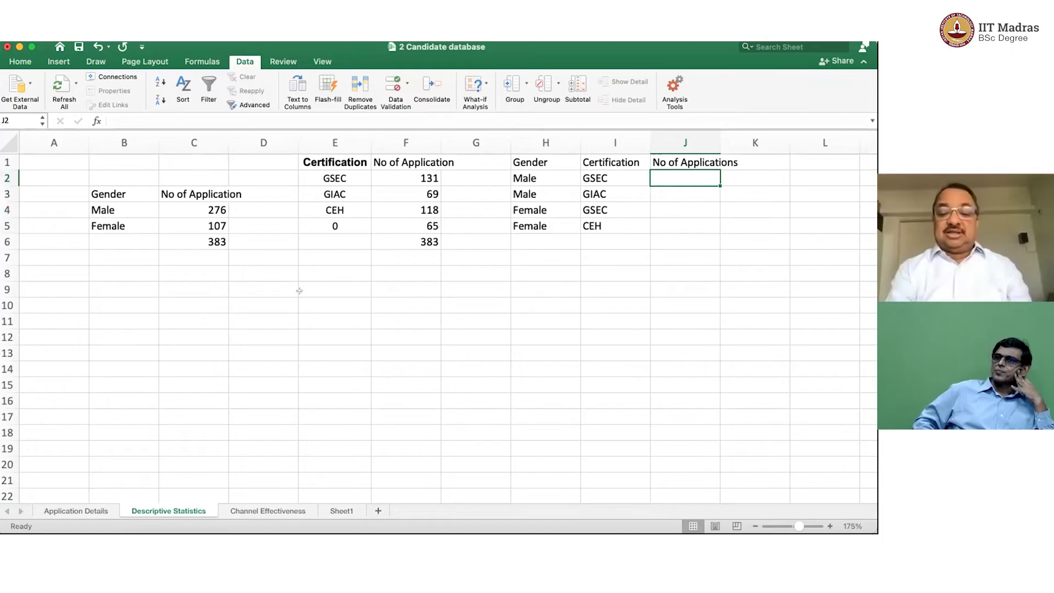
text(=counti)
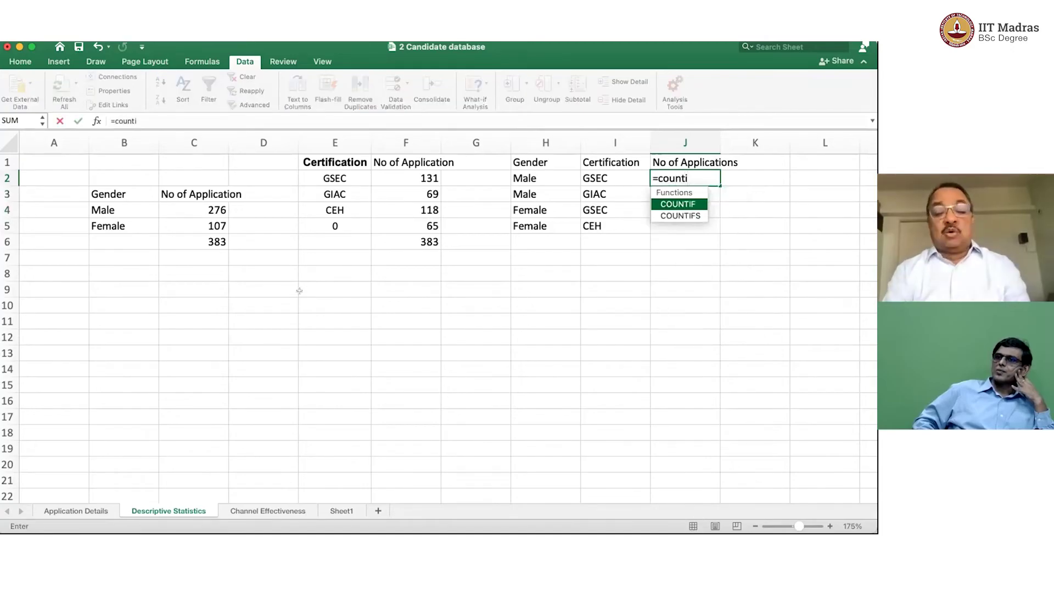
text(f)
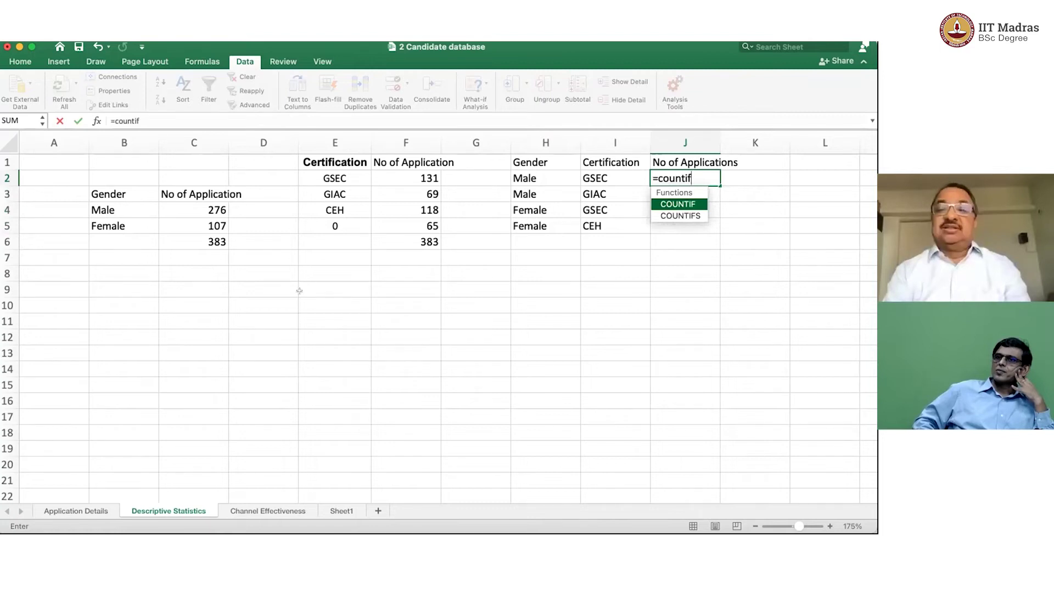
text(s)
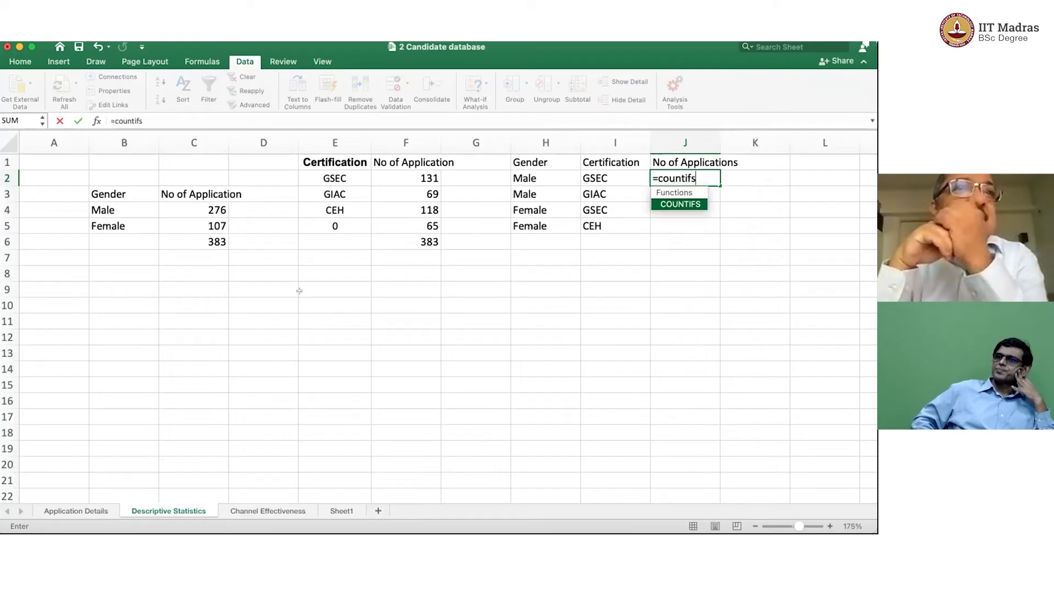
text(('Application Details'!)
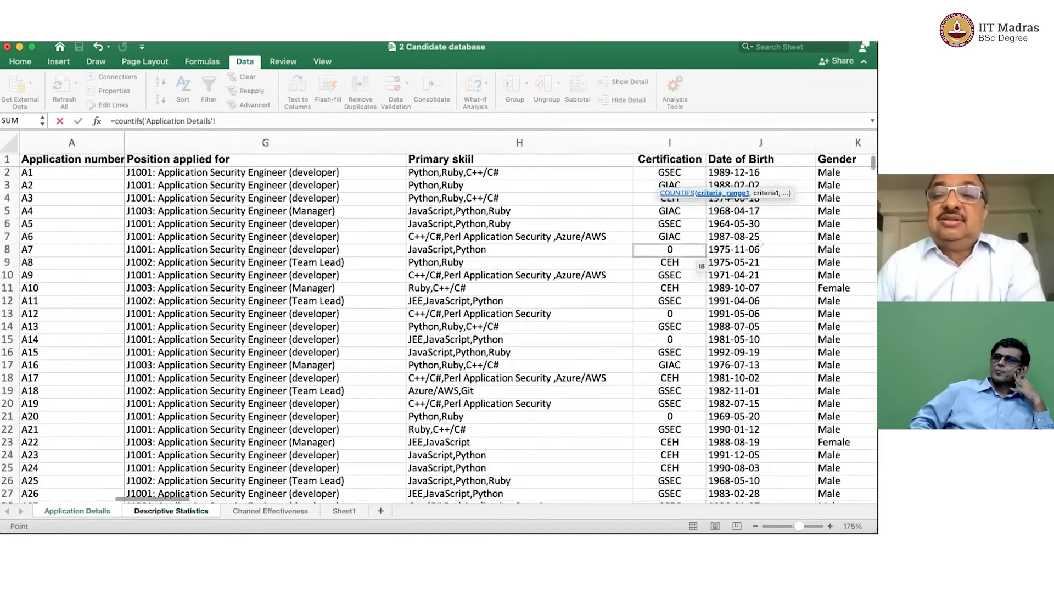
click(75, 510)
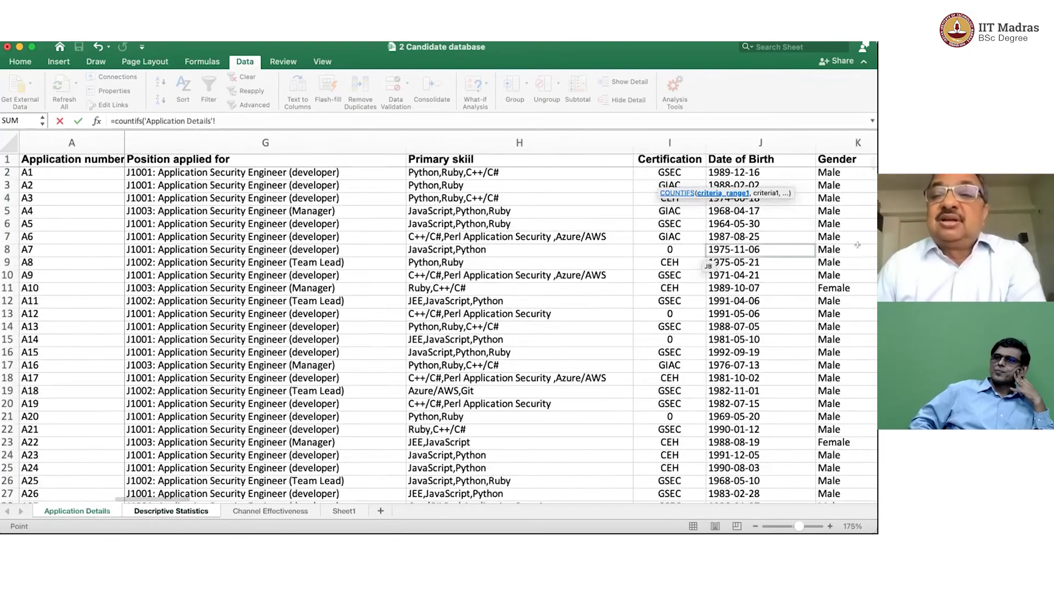
click(848, 138)
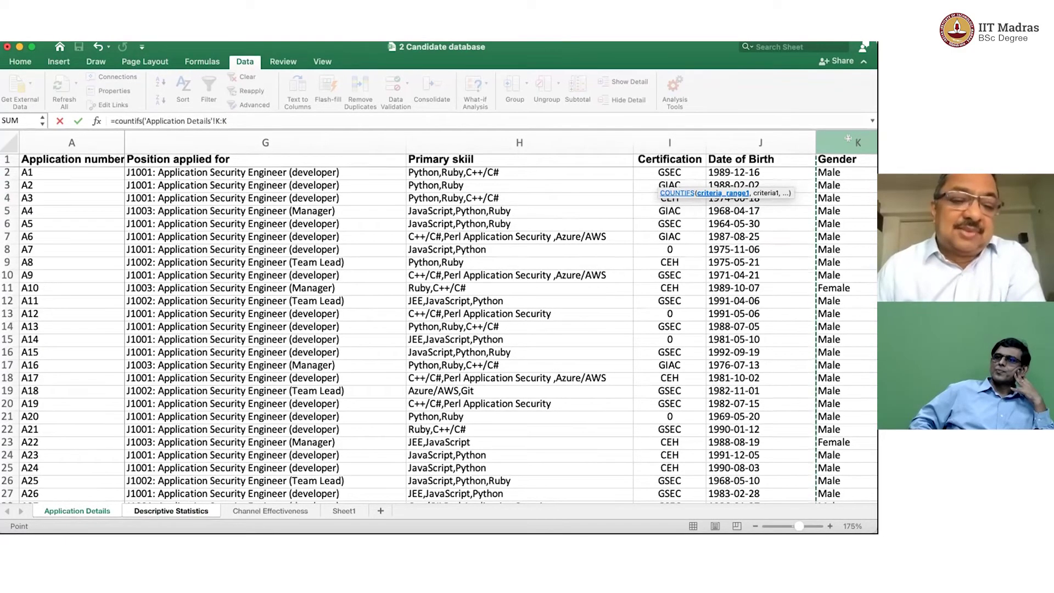
click(171, 510)
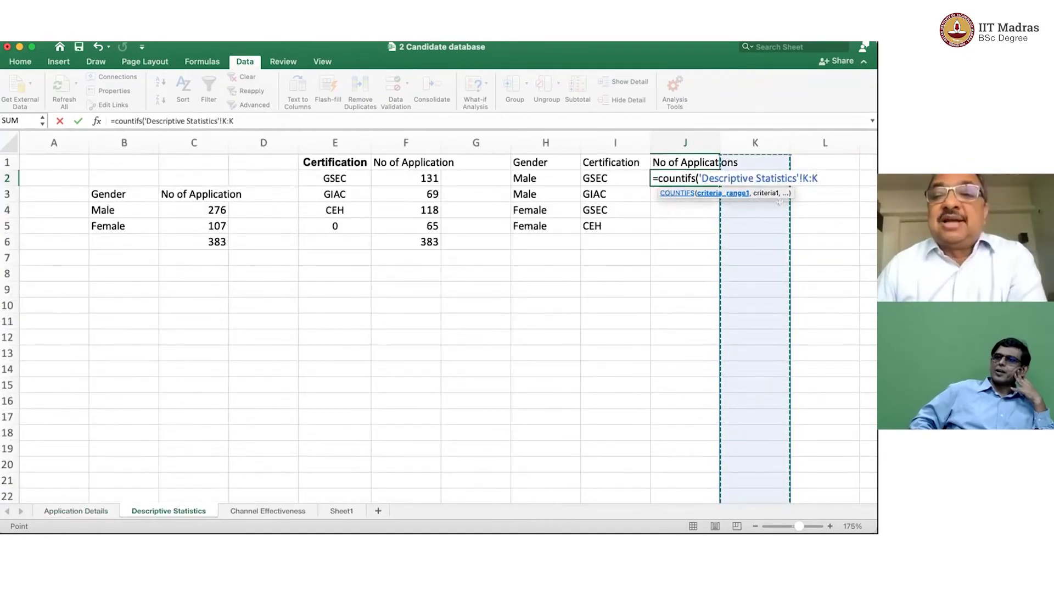
text(,)
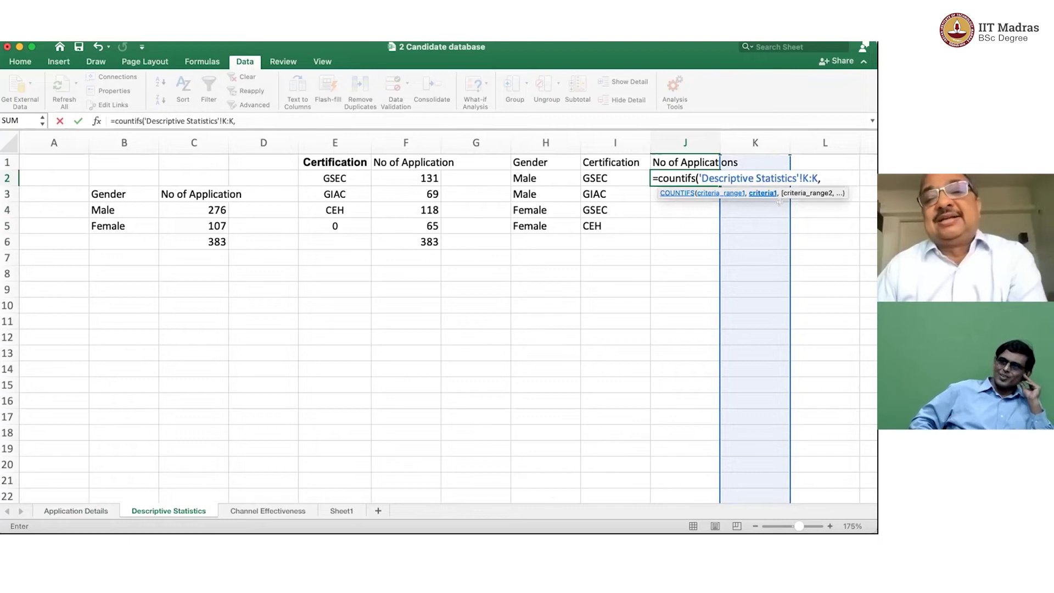
key(Down)
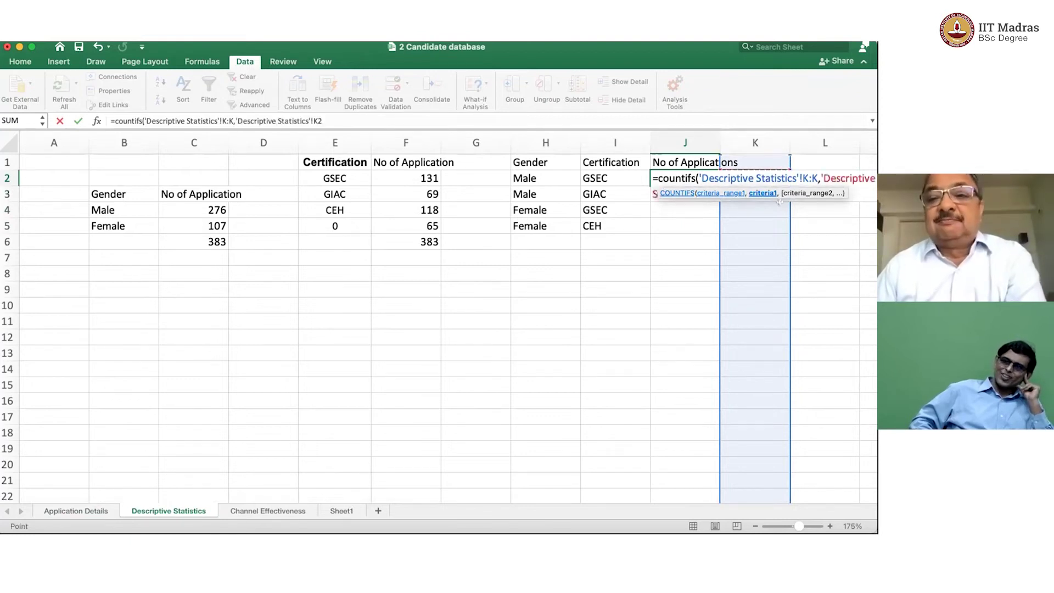
key(Escape)
key(Right)
key(Right)
key(Right)
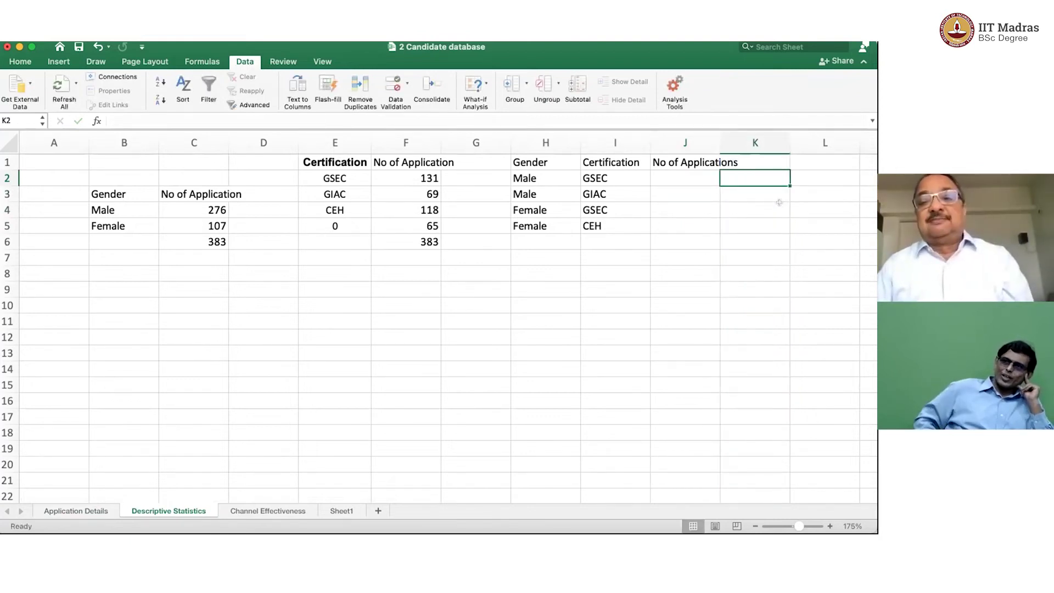
key(Right)
key(Right)
key(Right)
key(Right)
key(Right)
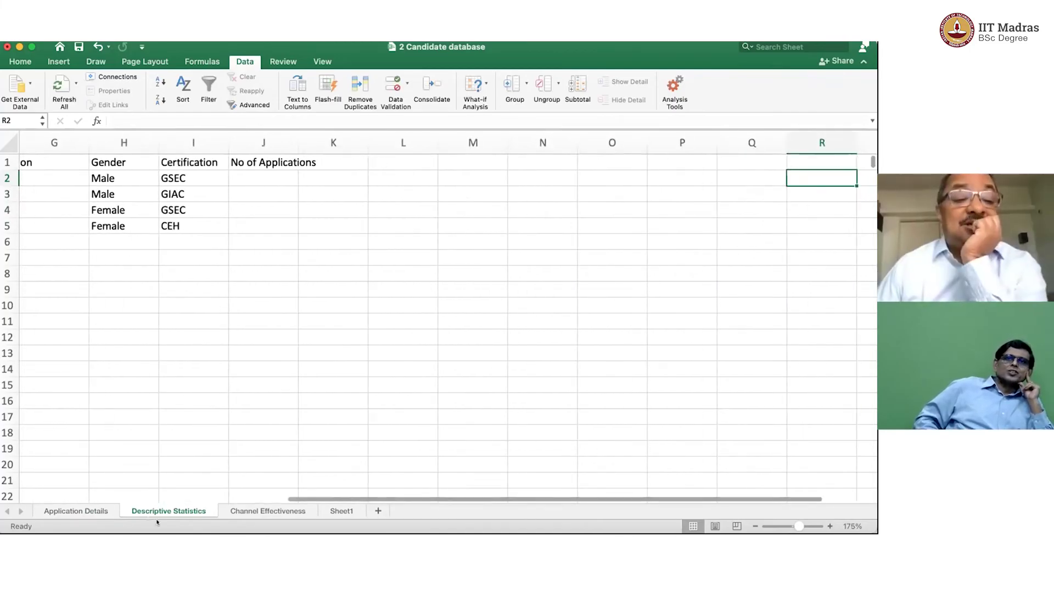
Examine the Application Details sheet to locate the Certification and Gender columns
key(ctrl+Page_Up)
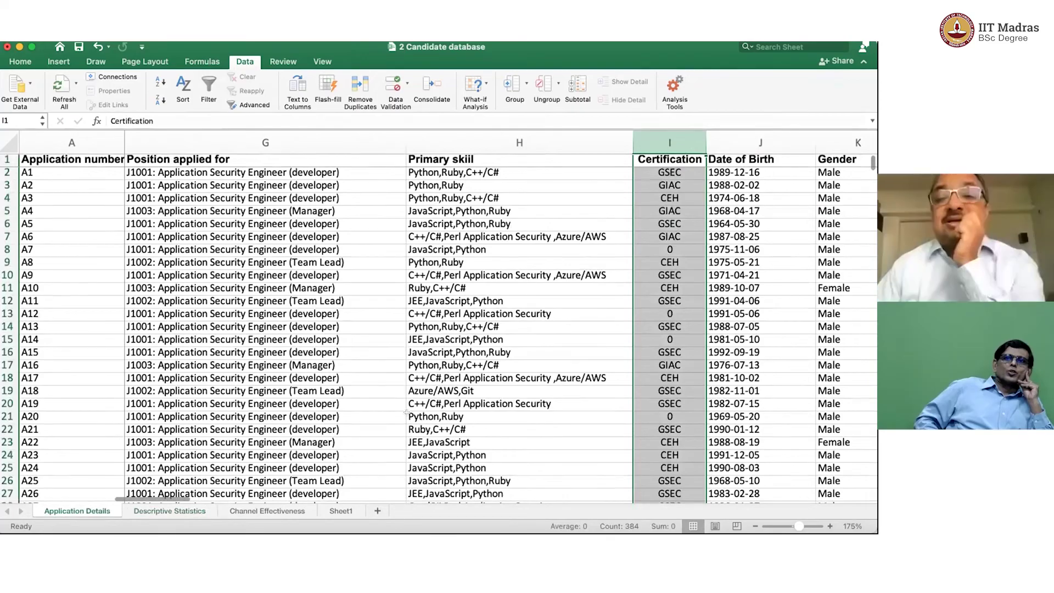
key(Right)
key(Right)
key(Right)
key(Right)
key(Right)
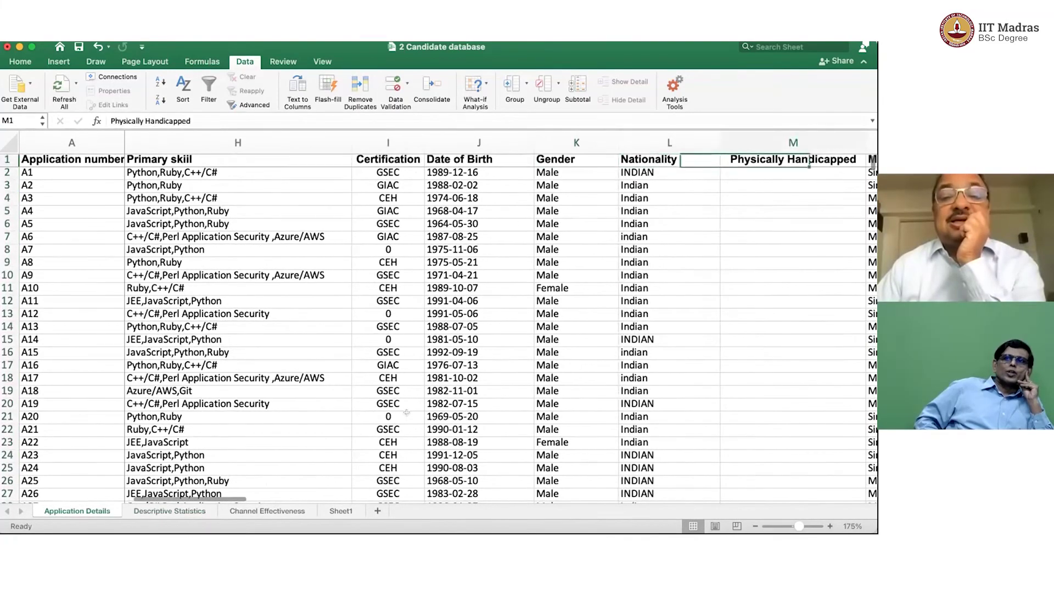
key(Left)
key(Left)
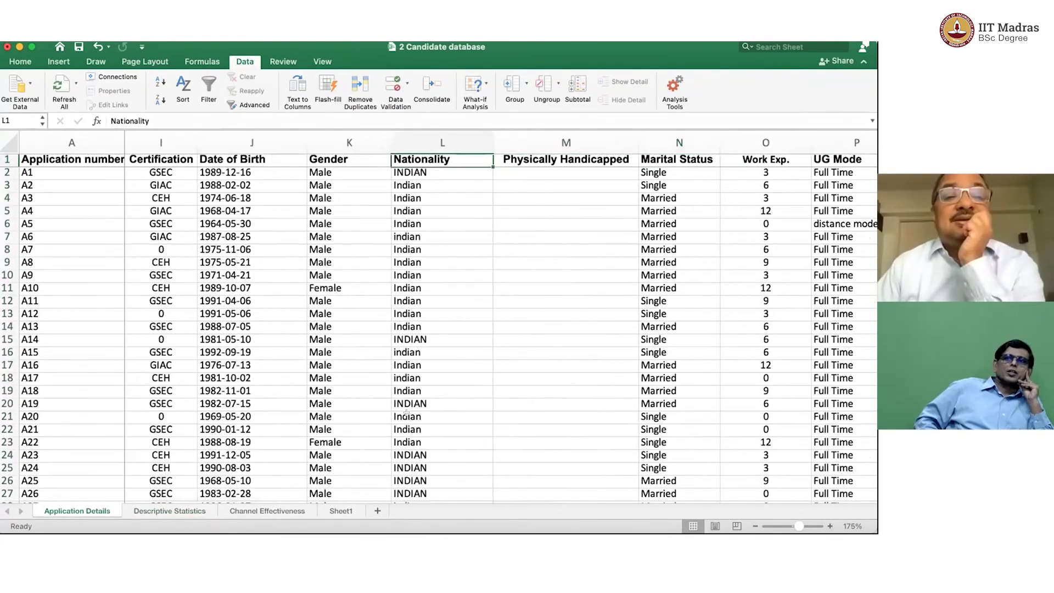
Begin a COUNTIFS formula in J2 of Descriptive Statistics that matches the Gender column K:K of Application Details against H2
click(171, 512)
click(263, 173)
text(=cu)
key(BackSpace)
text(ountifs('Application Details'!)
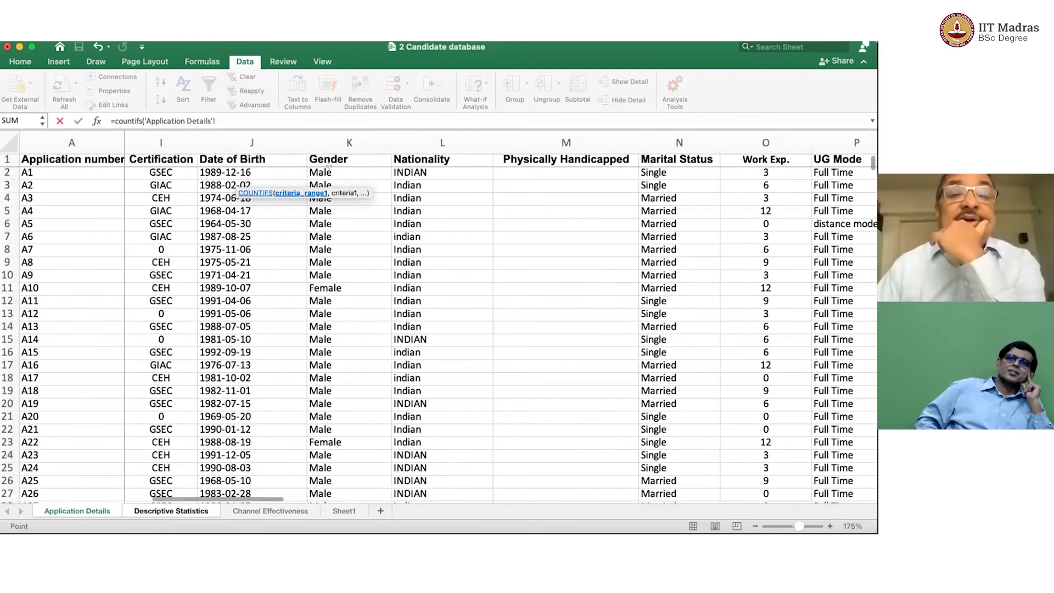
click(77, 511)
click(337, 138)
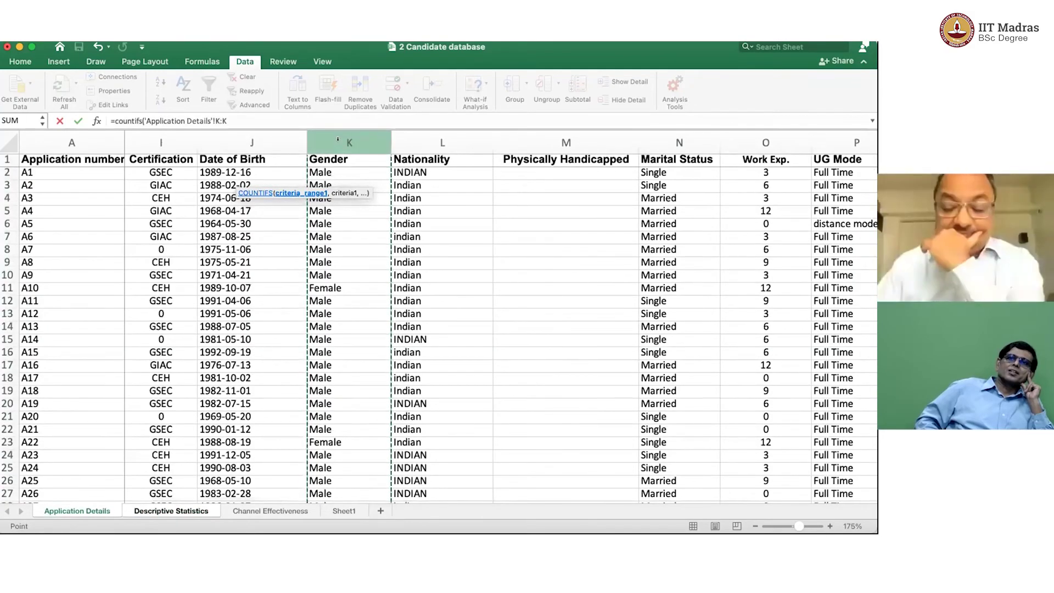
text(,)
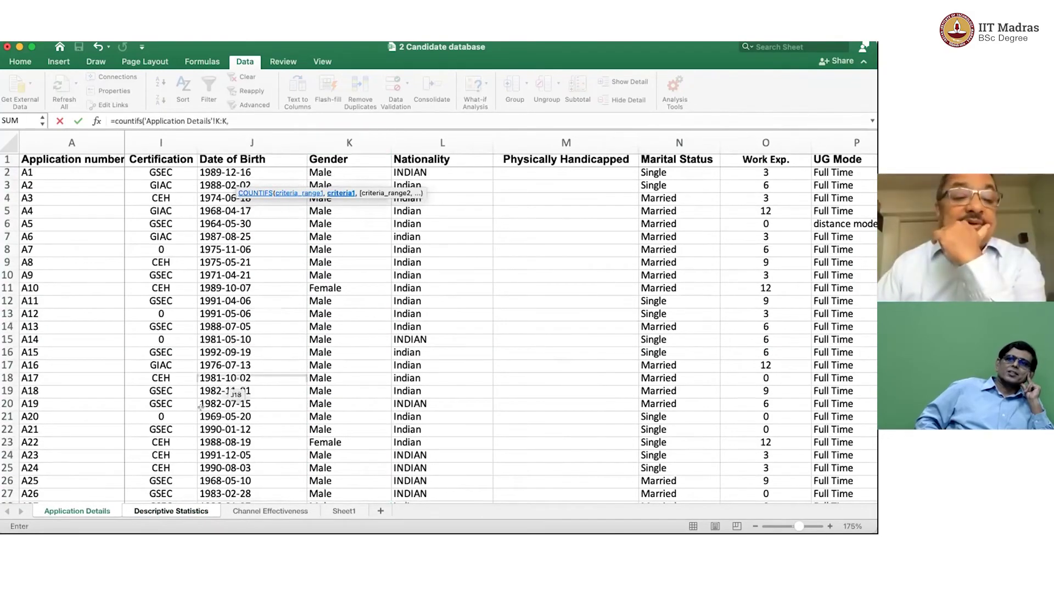
click(174, 510)
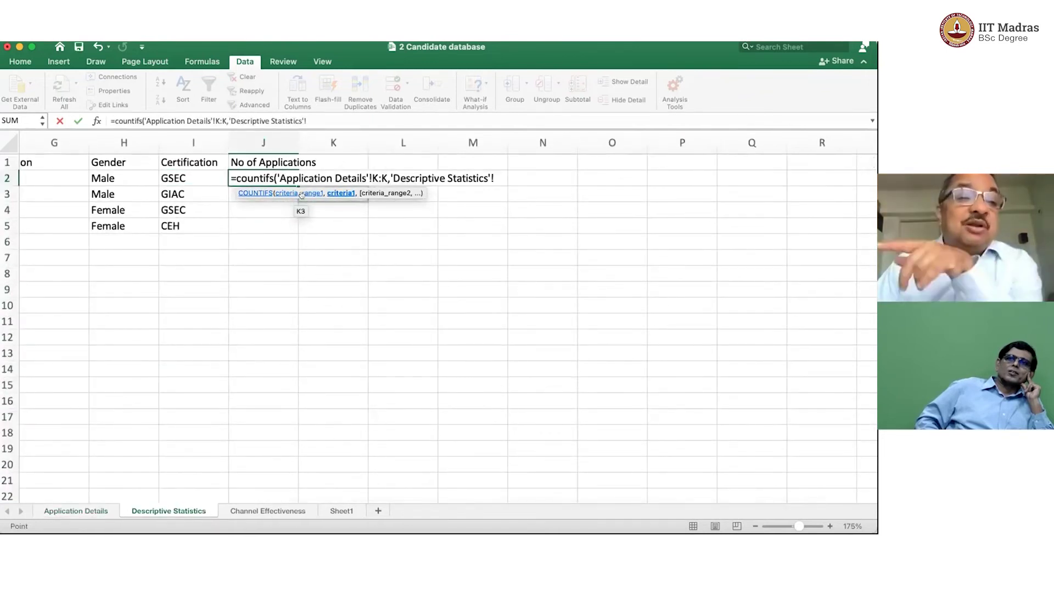
click(114, 173)
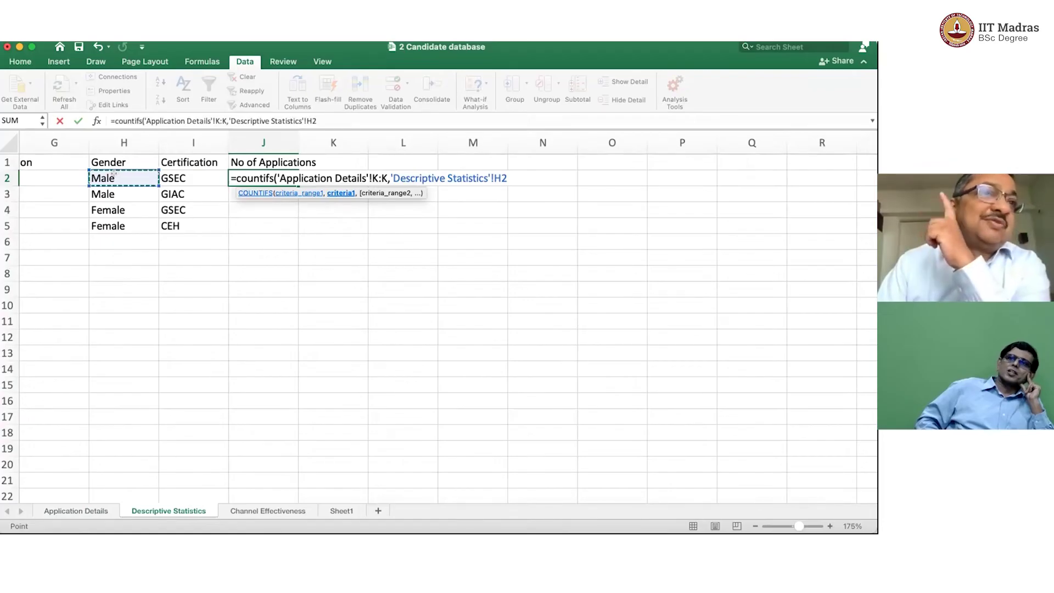
scroll(115, 173, down, 1)
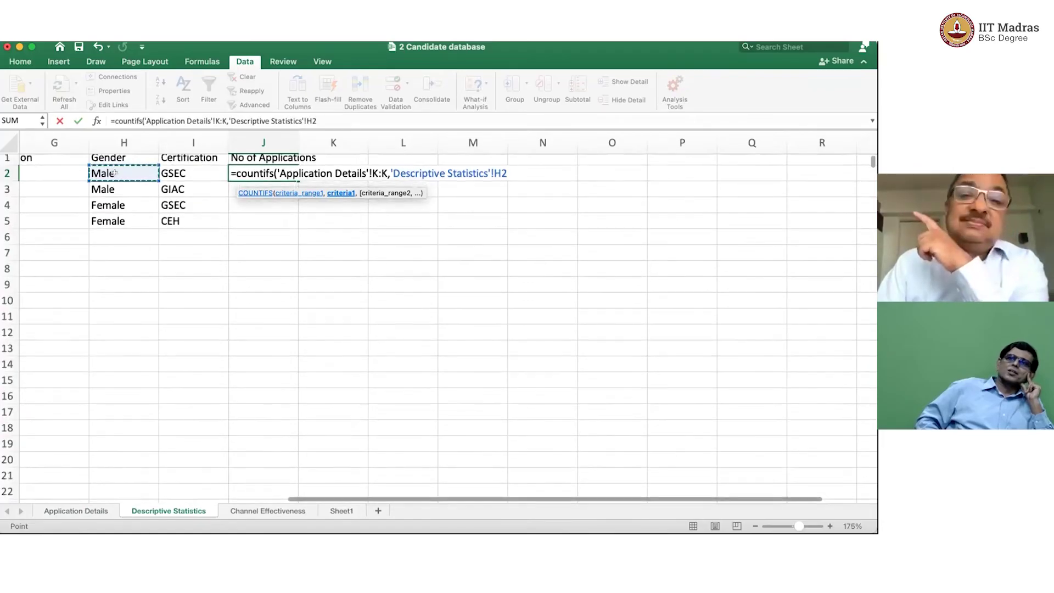
text(,)
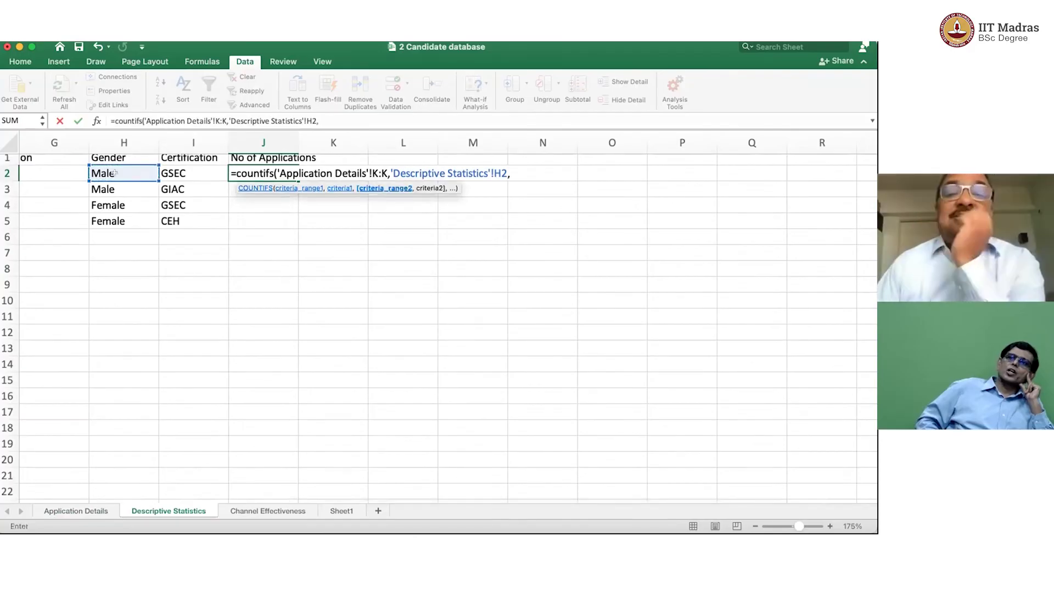
Complete the COUNTIFS formula in J2 with a second condition matching the Certification column I:I of Application Details against I2
scroll(113, 174, up, 1)
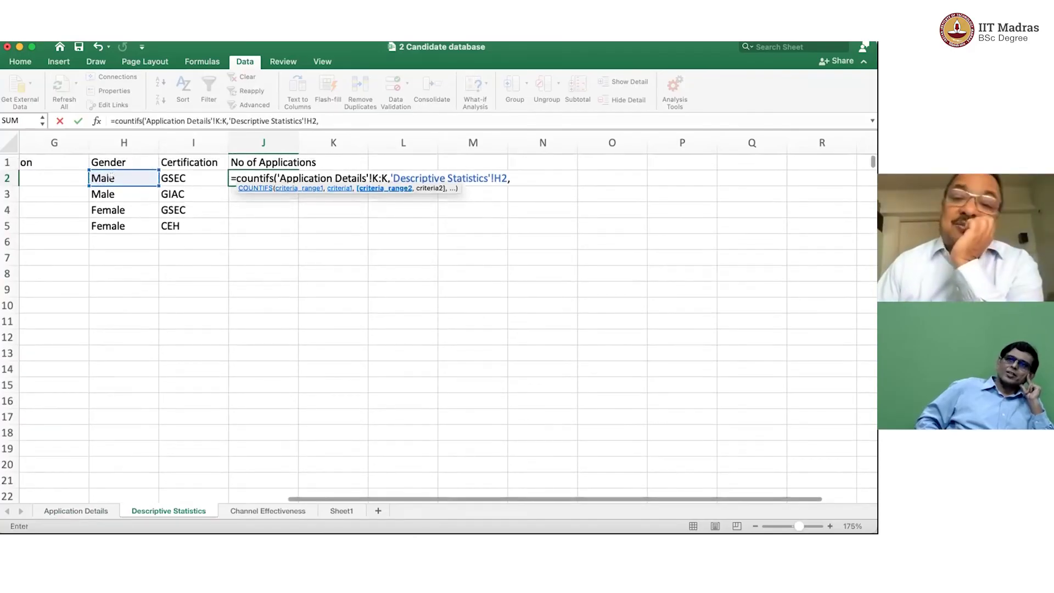
click(99, 509)
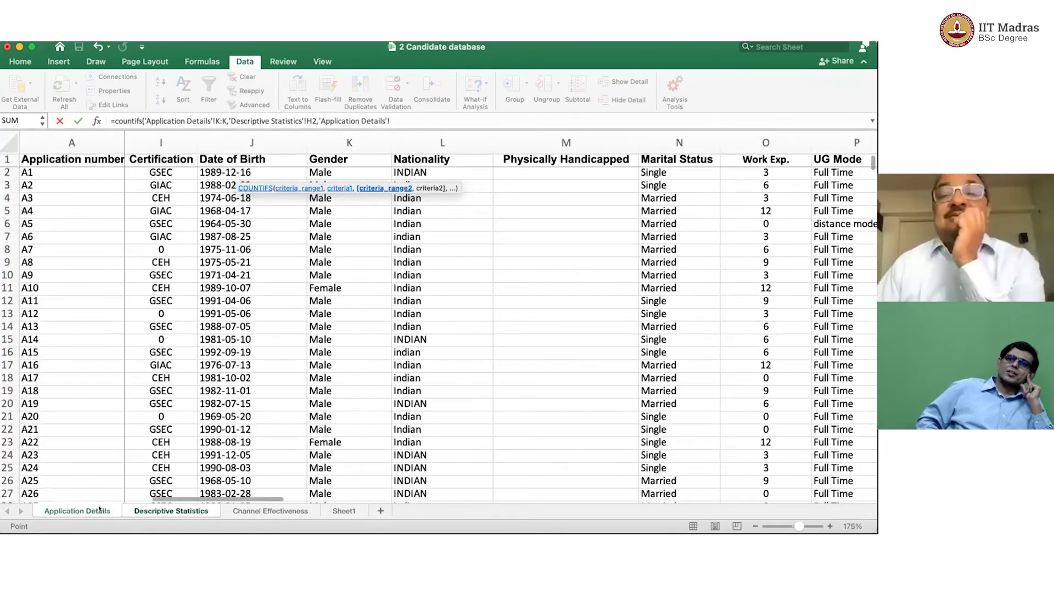
click(161, 144)
text(,'Descriptive Statistics'!)
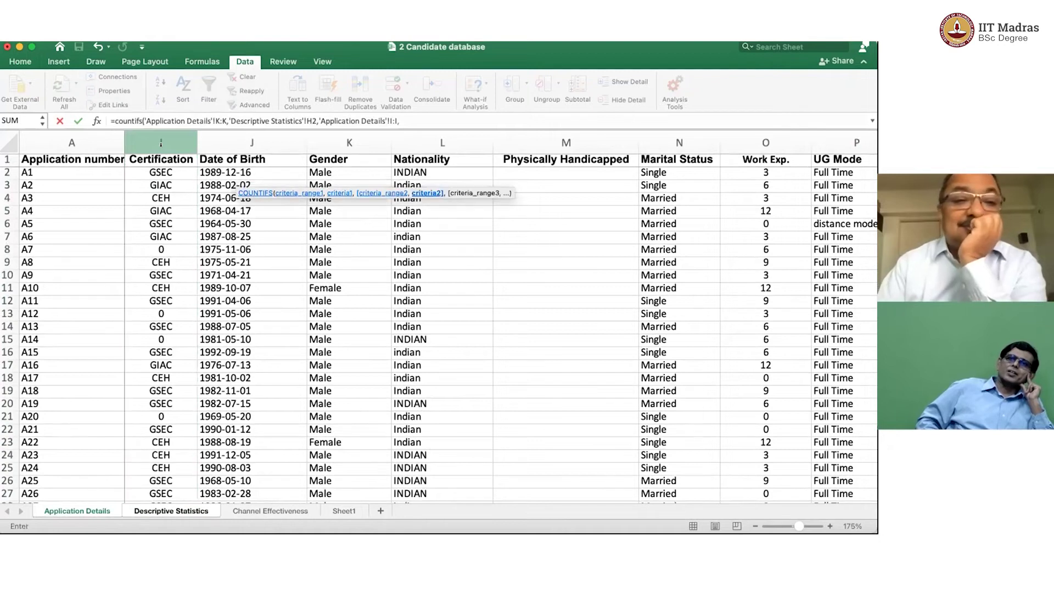
click(187, 512)
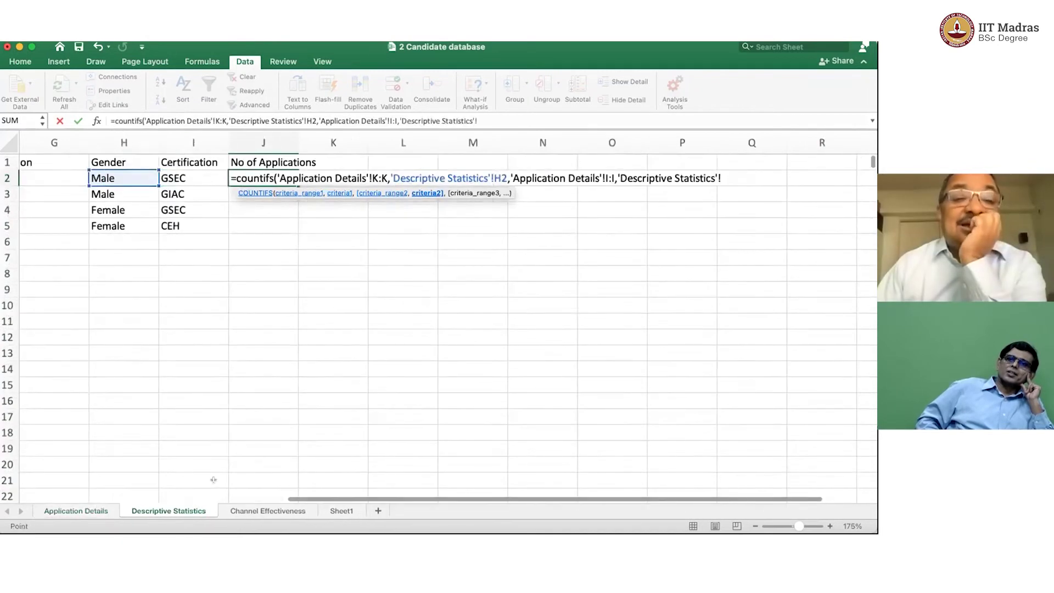
click(188, 177)
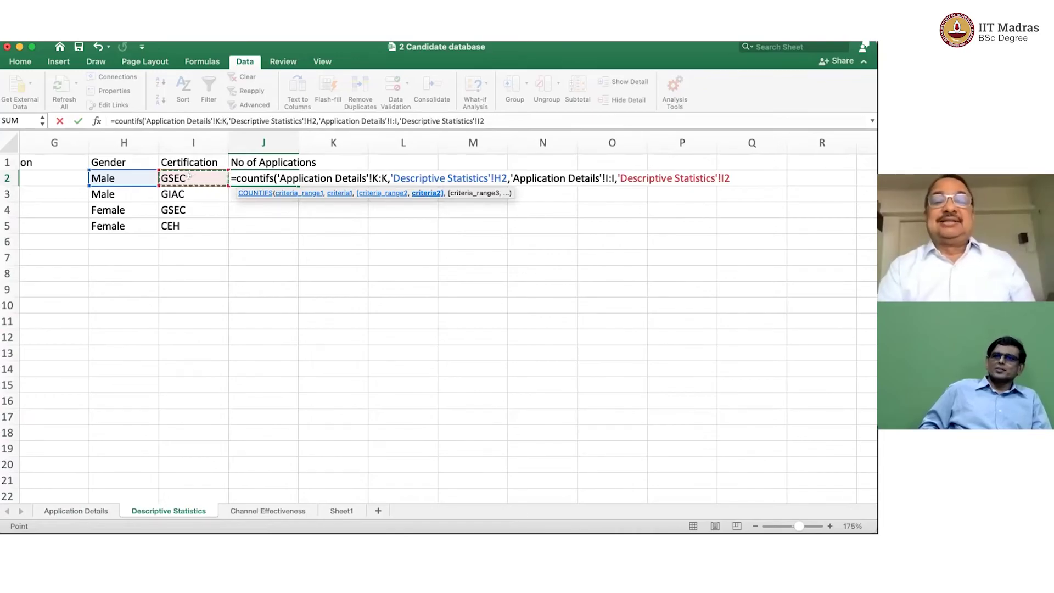
text())
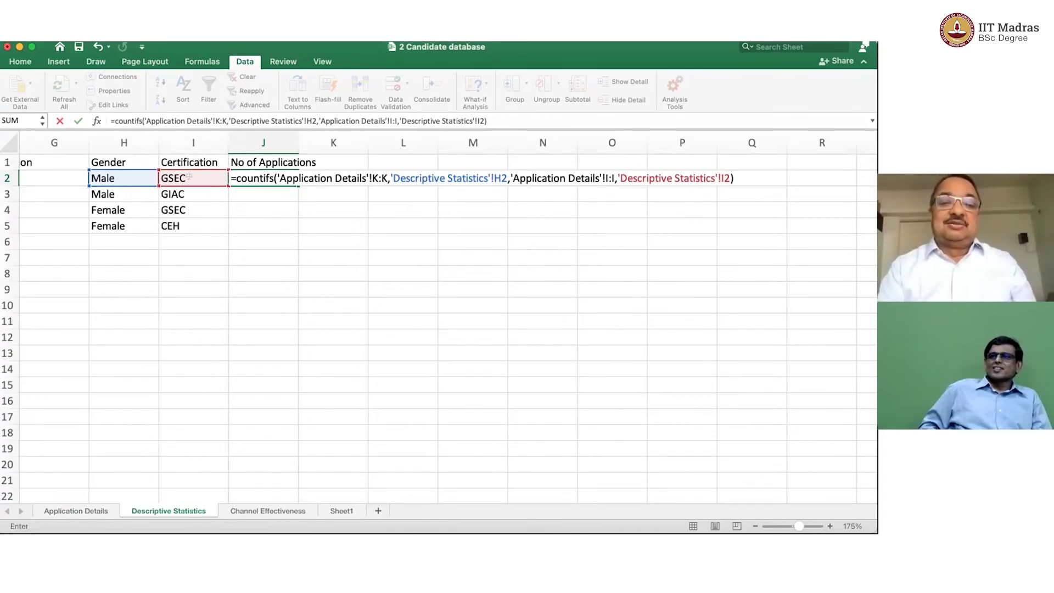
key(Return)
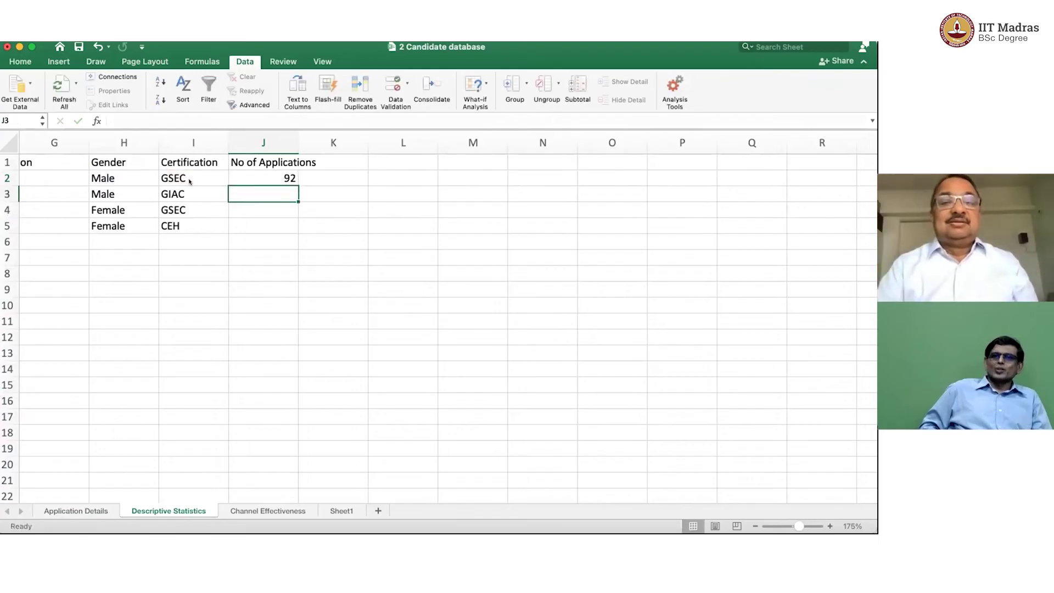
Fill the COUNTIFS formula from J2 down to J5 for the remaining gender and certification combinations
click(261, 172)
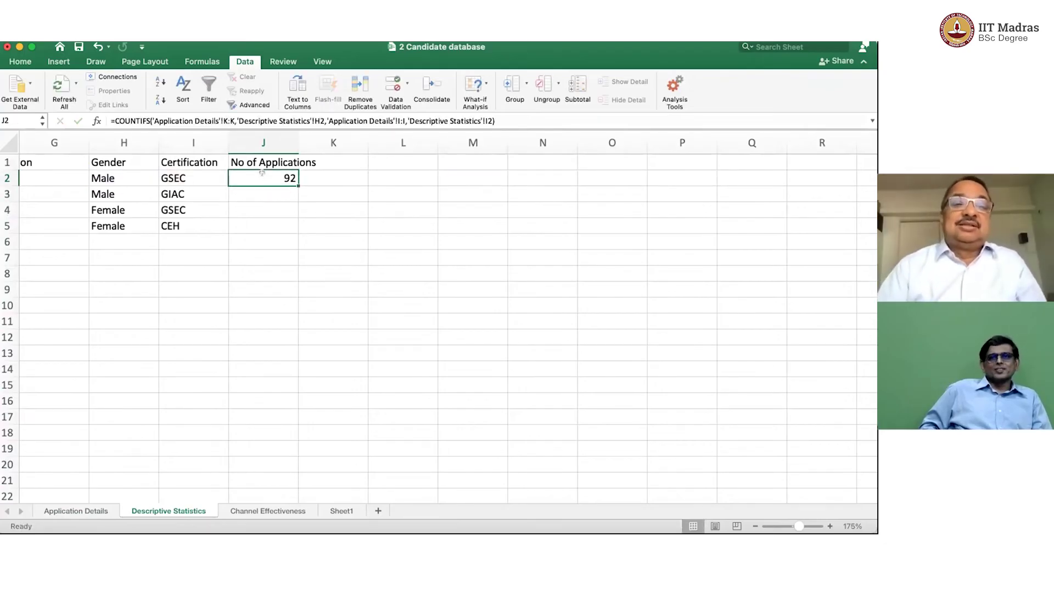
drag(297, 184, 289, 225)
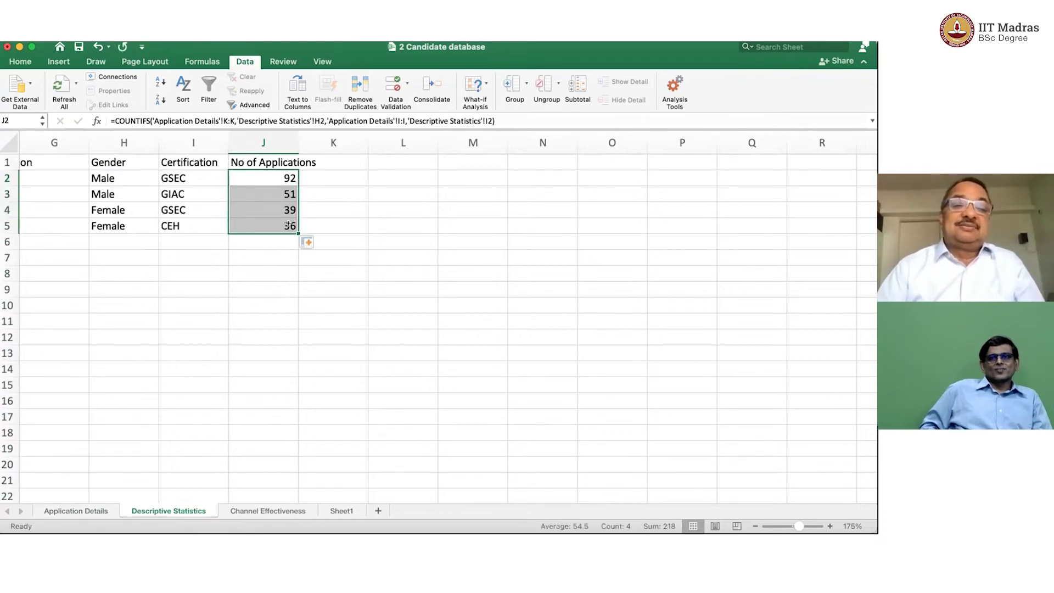
click(281, 245)
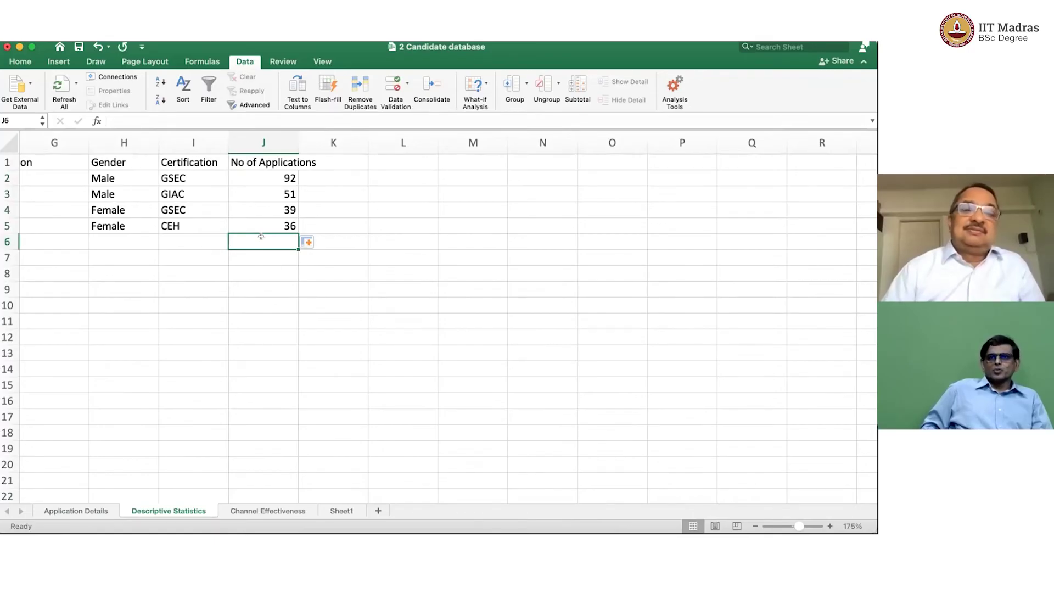
Total the gender and certification application counts J2:J5 with a SUM formula in J6
click(279, 175)
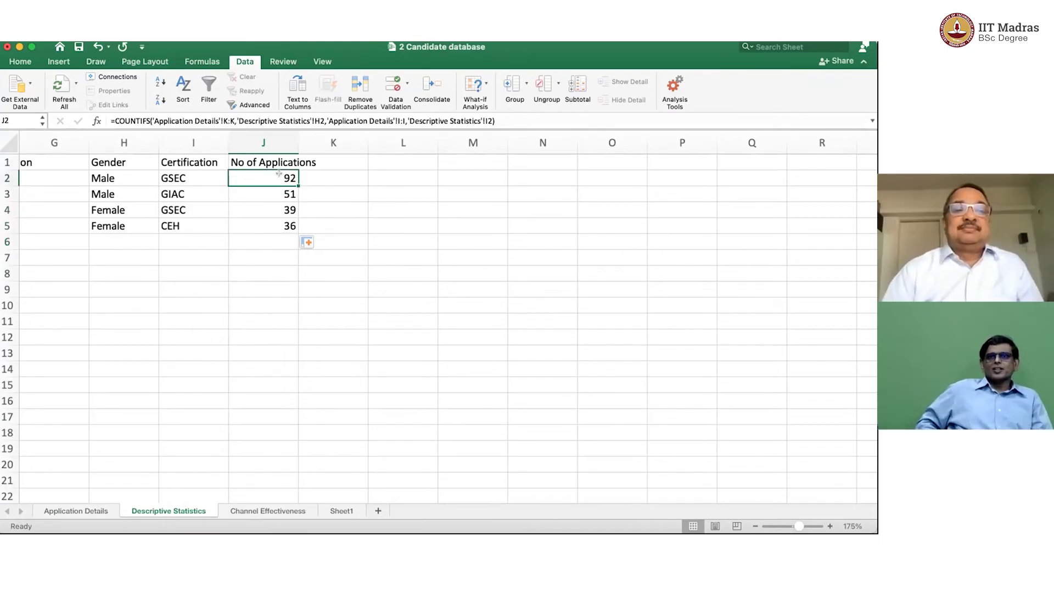
key(Down)
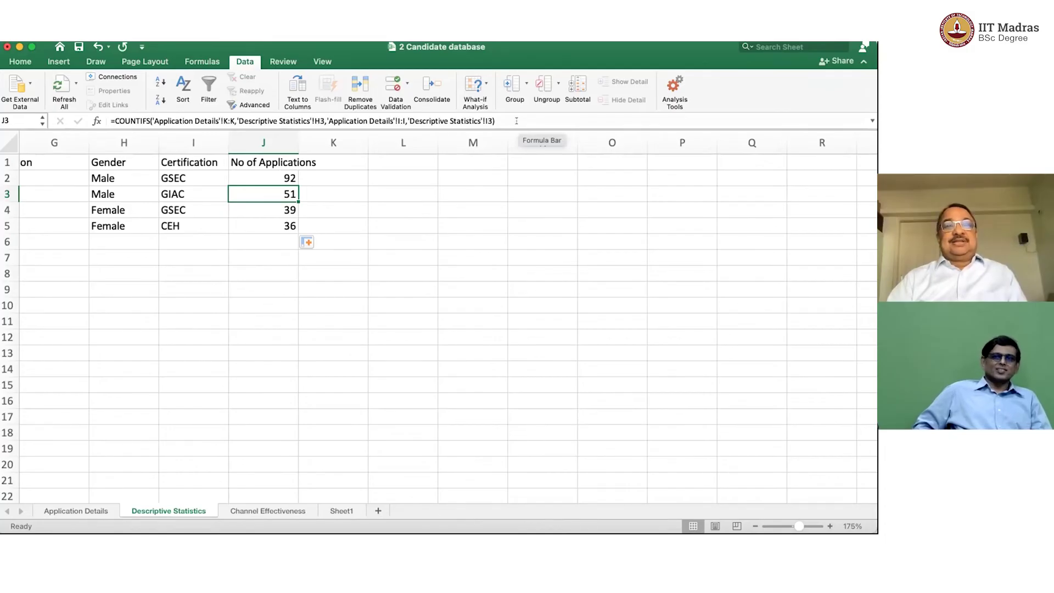
key(Down)
key(Down)
key(Down)
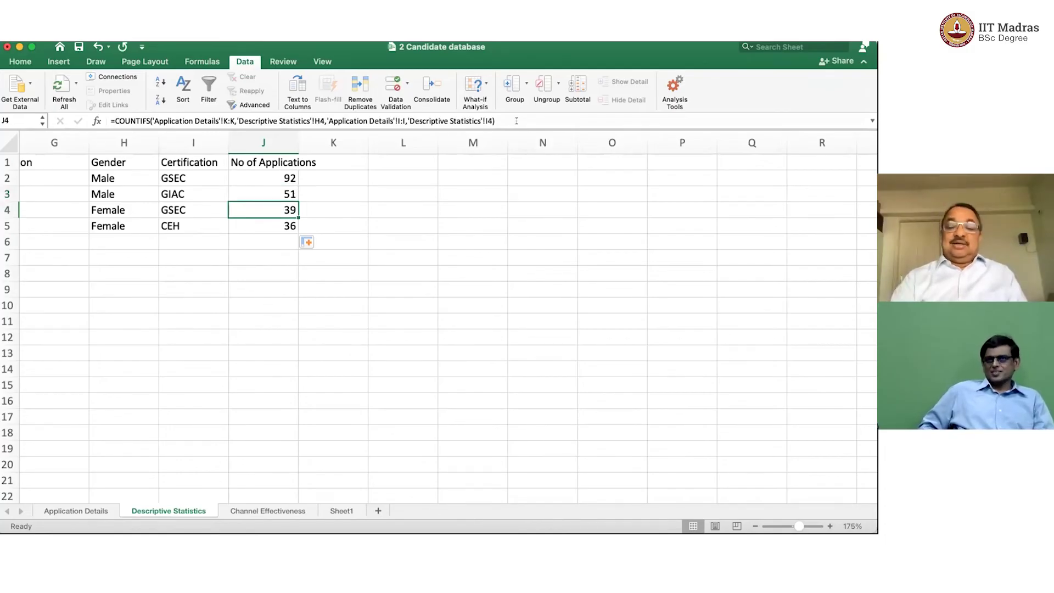
text(=sum()
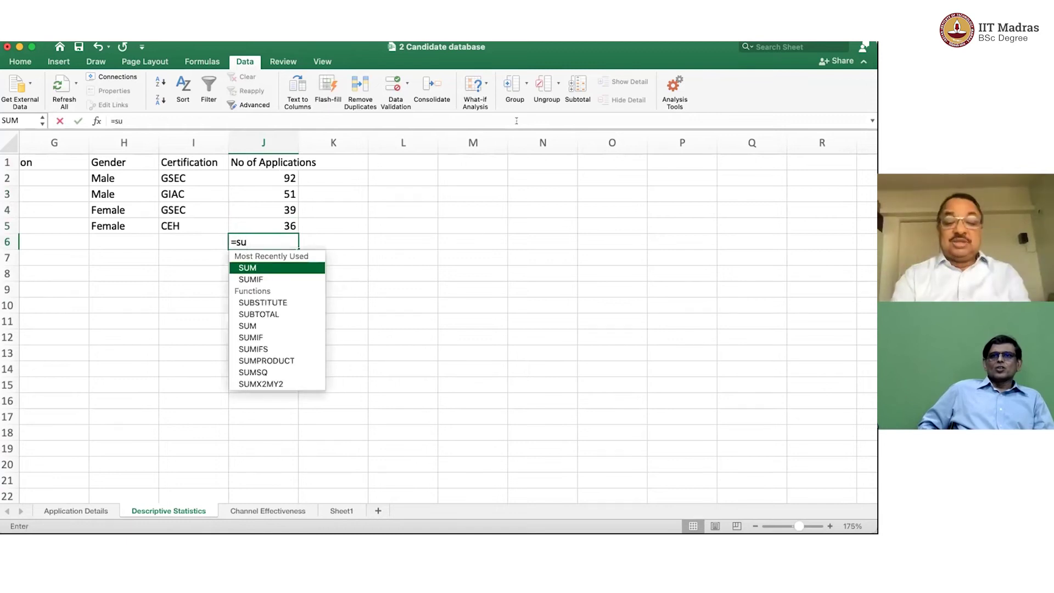
key(Up)
key(shift+Up)
key(shift+Up)
key(shift+Up)
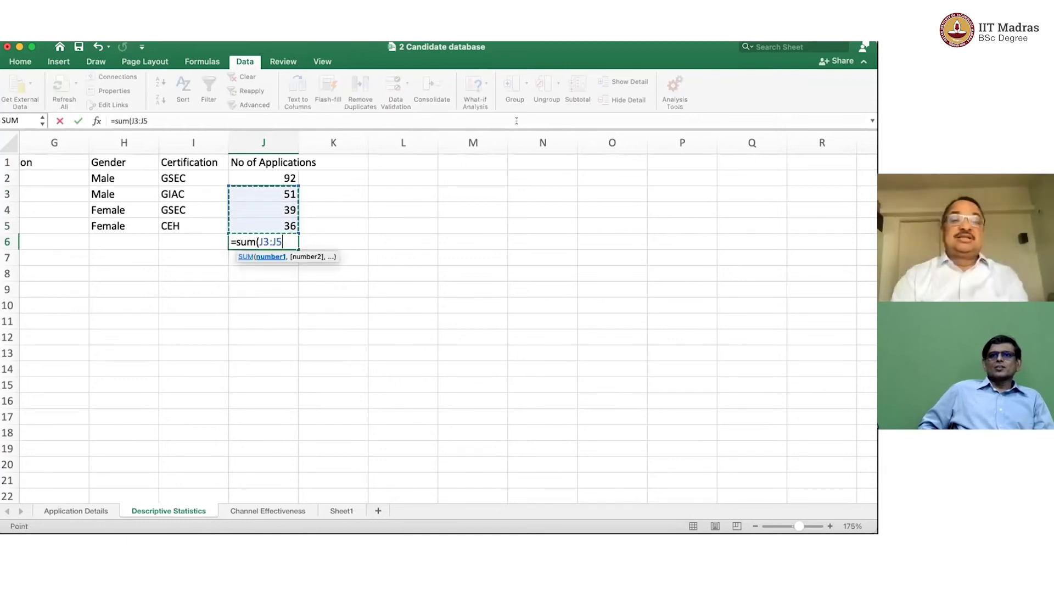
text())
key(Return)
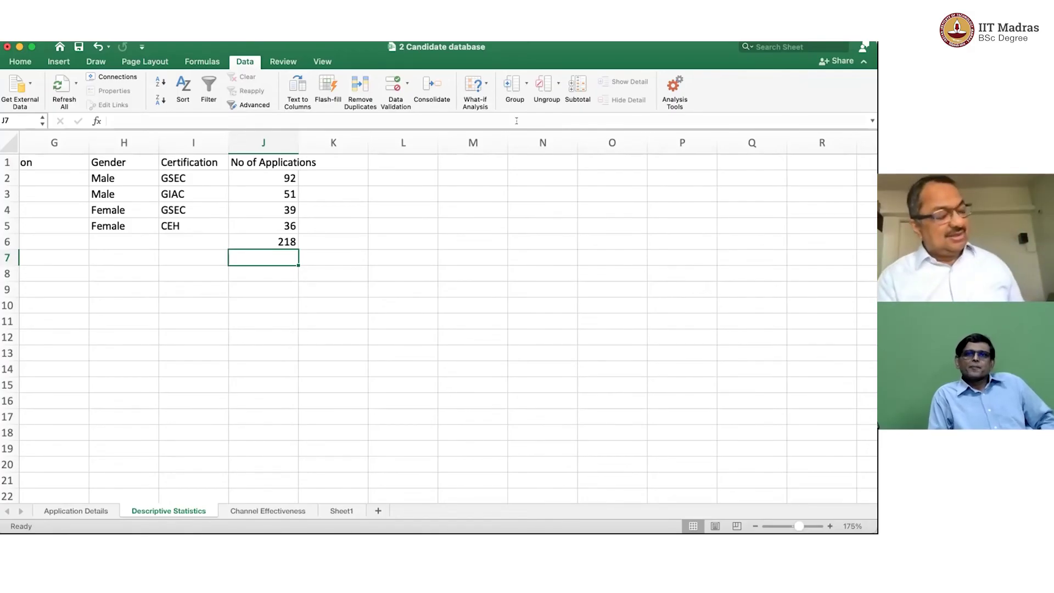
Copy the whole "Position applied for" column G of Application Details into column L of Descriptive Statistics
key(Down)
key(Down)
key(Left)
key(Right)
key(Right)
key(Right)
key(Up)
key(Up)
key(Up)
key(Up)
key(Up)
key(Up)
key(Up)
key(Up)
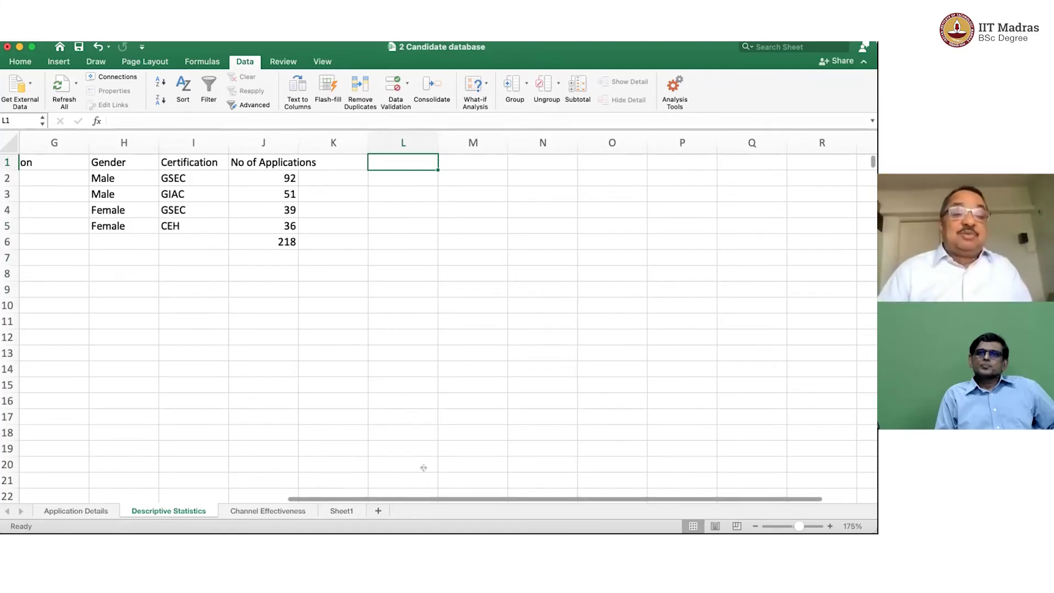
key(ctrl+Page_Up)
scroll(283, 305, left, 3)
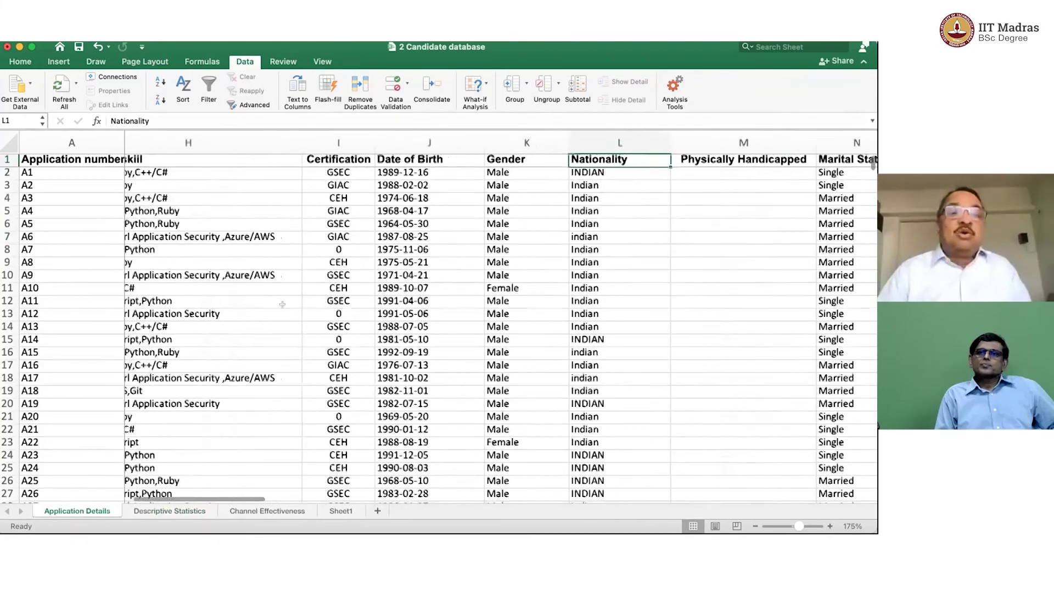
scroll(282, 304, left, 2)
scroll(282, 304, left, 4)
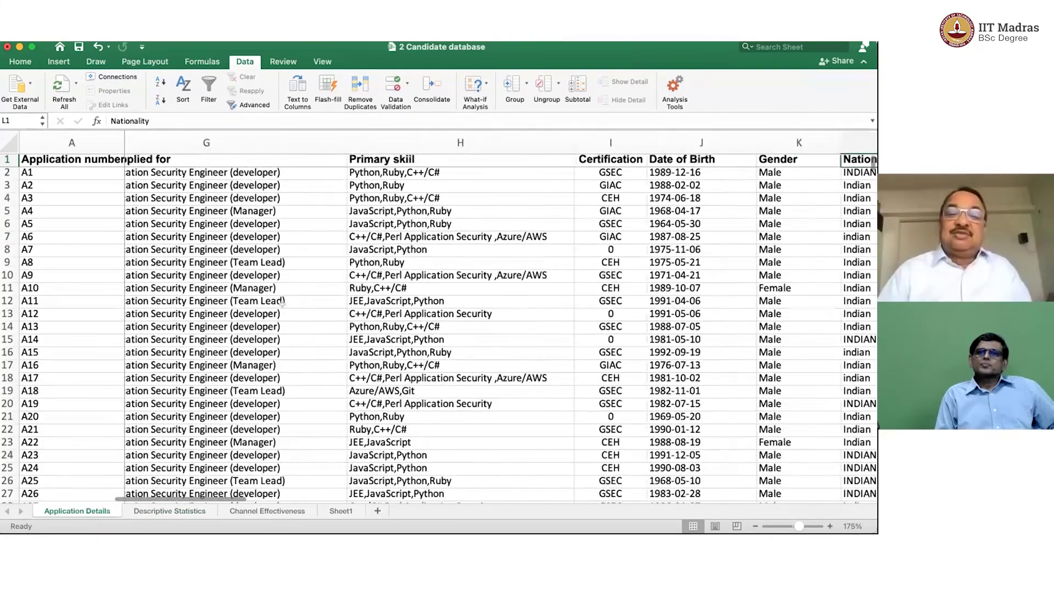
scroll(282, 304, left, 4)
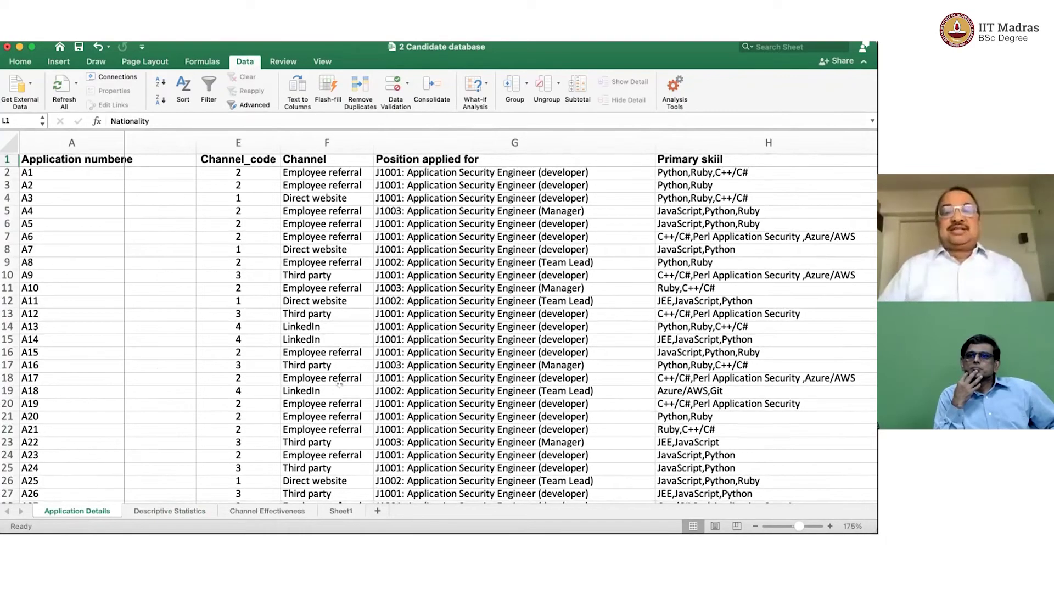
click(453, 135)
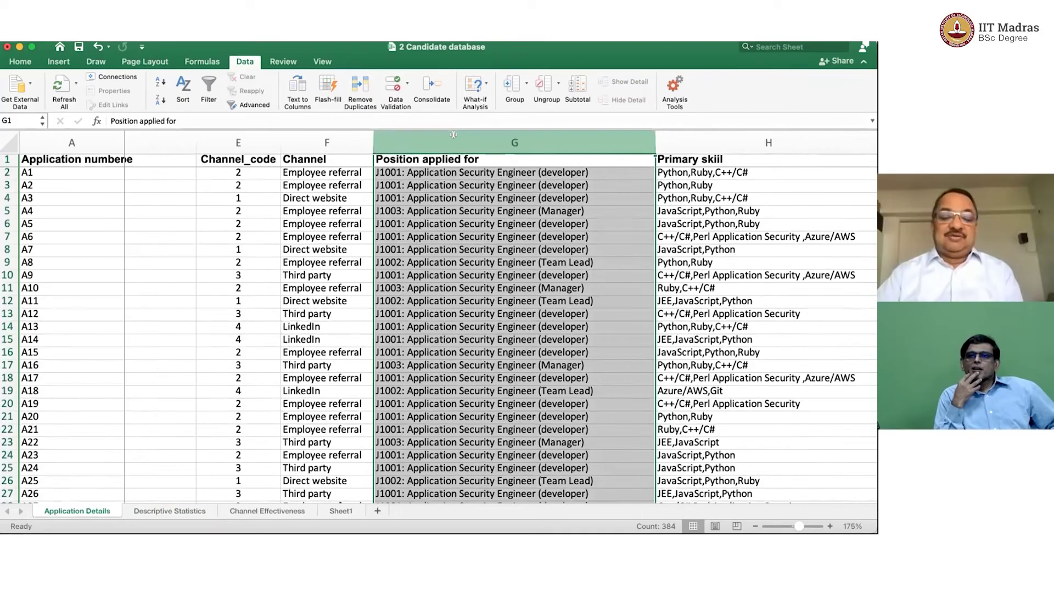
key(super+c)
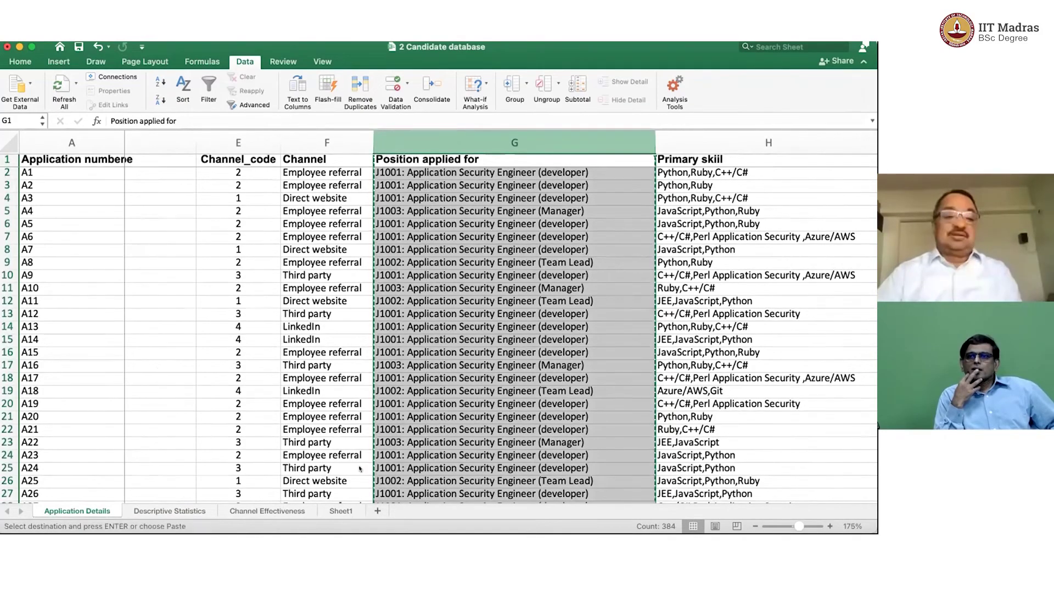
click(169, 509)
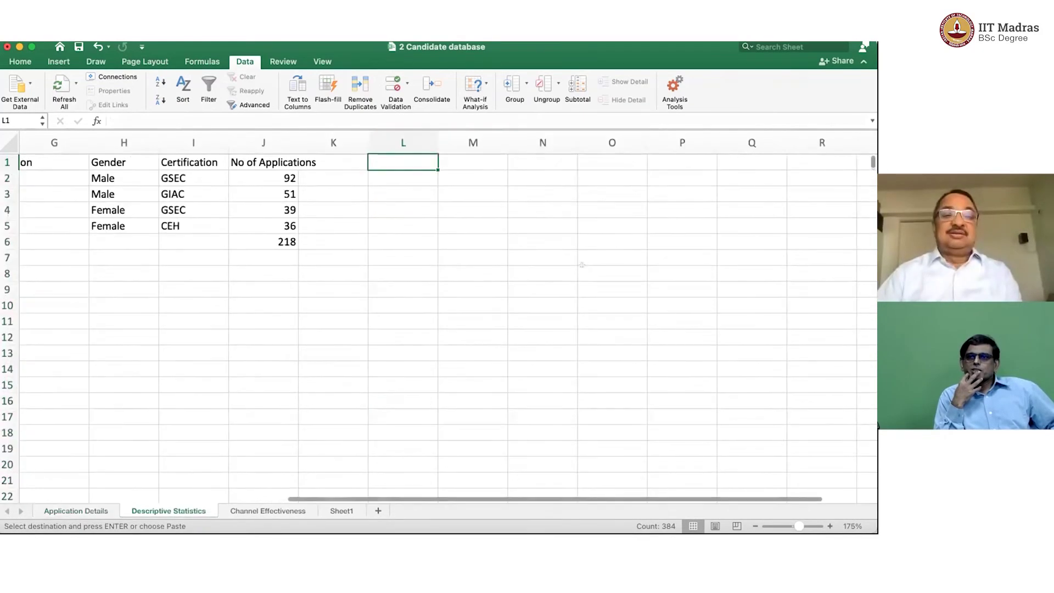
click(389, 139)
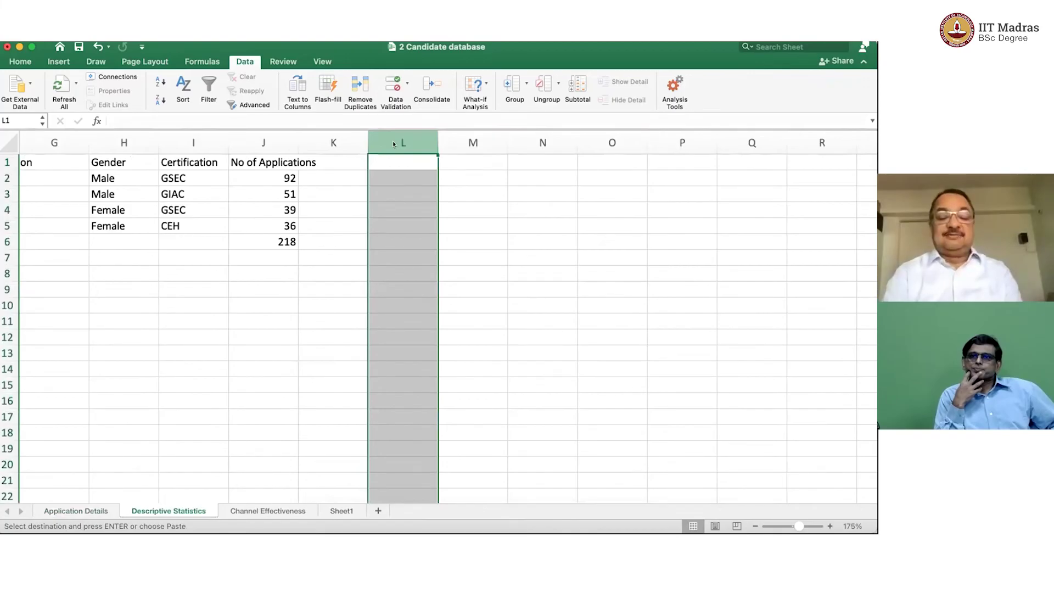
key(super+v)
right_click(393, 143)
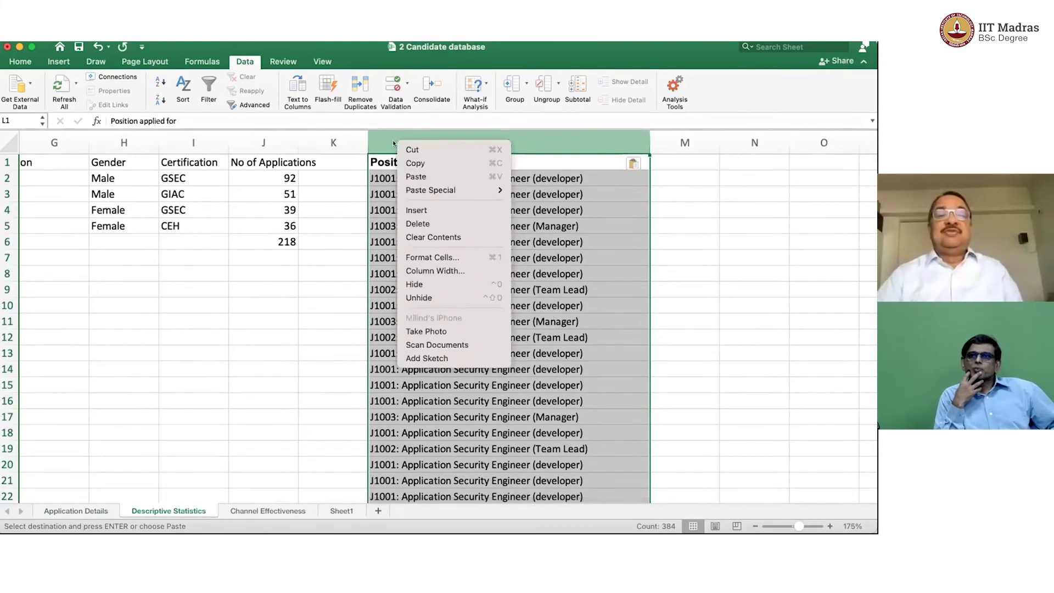
key(Escape)
Remove the duplicates from column L, treating the first row as a header
click(361, 90)
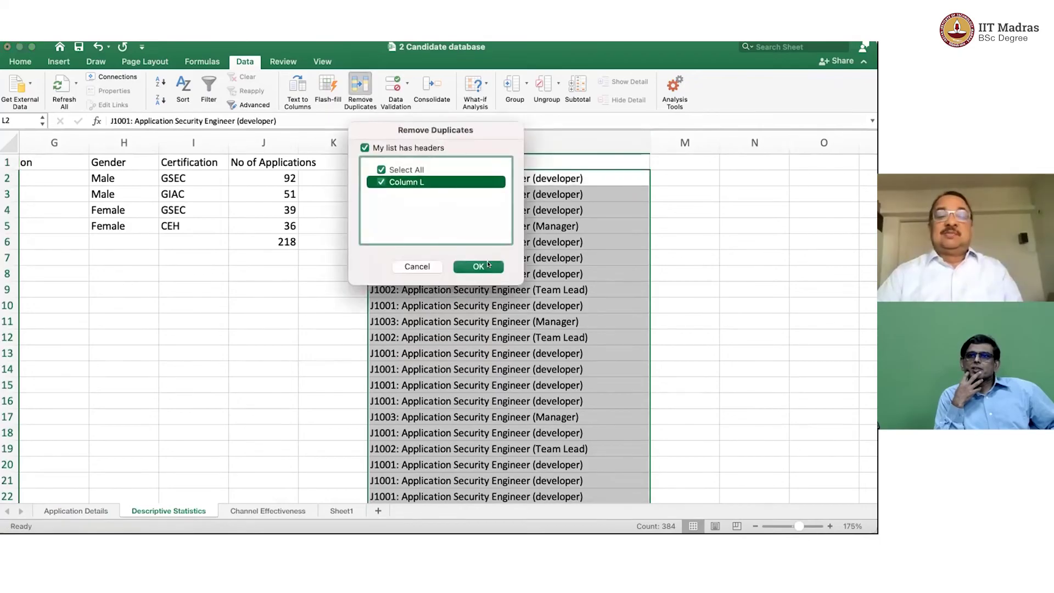
click(487, 264)
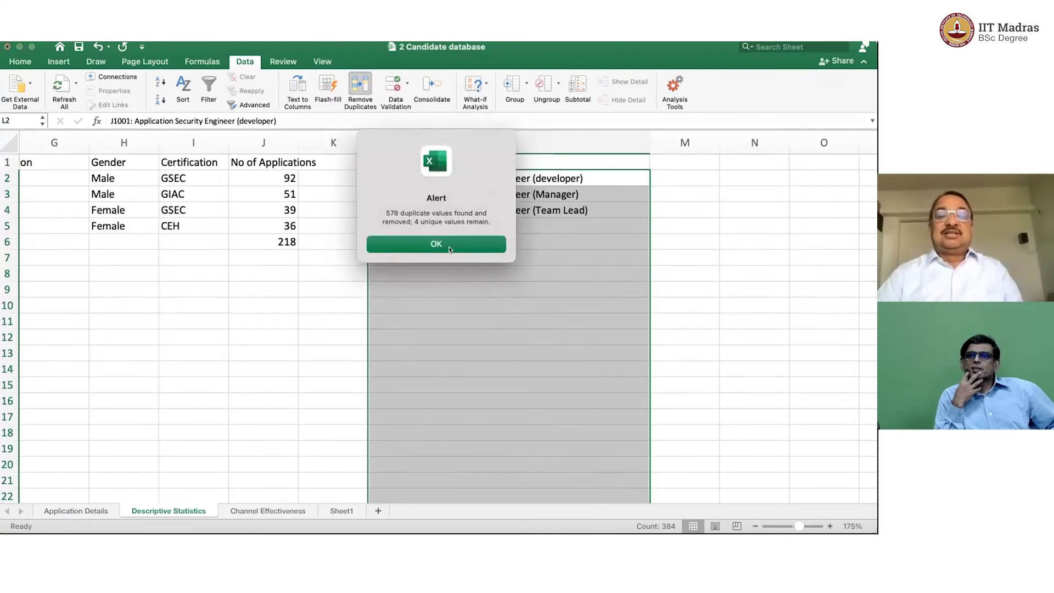
click(449, 246)
click(418, 194)
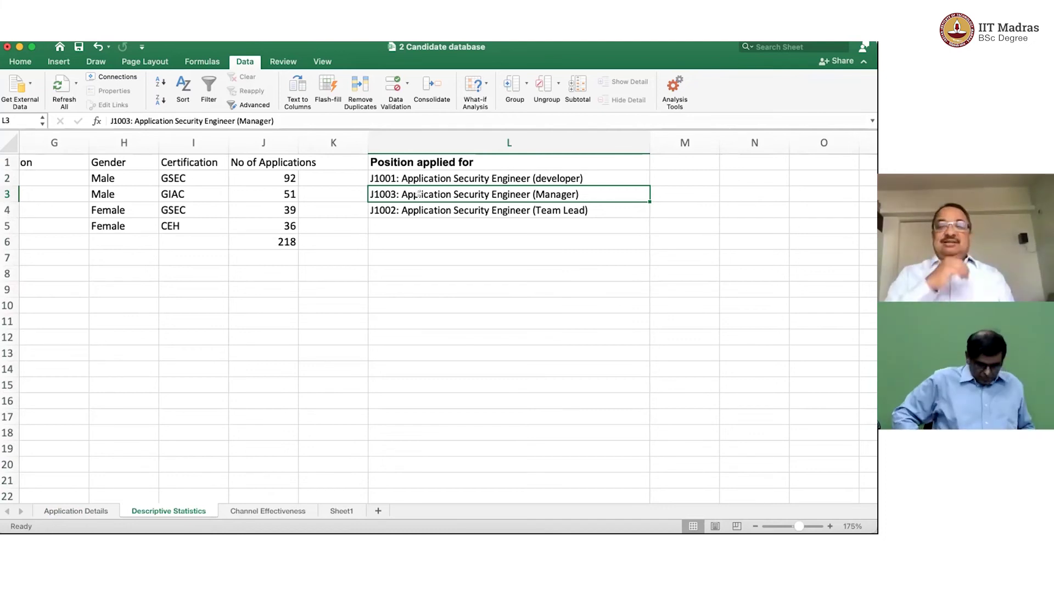
Add the heading "No of applications" in M1 beside the "Position applied for" heading
click(681, 162)
text(N)
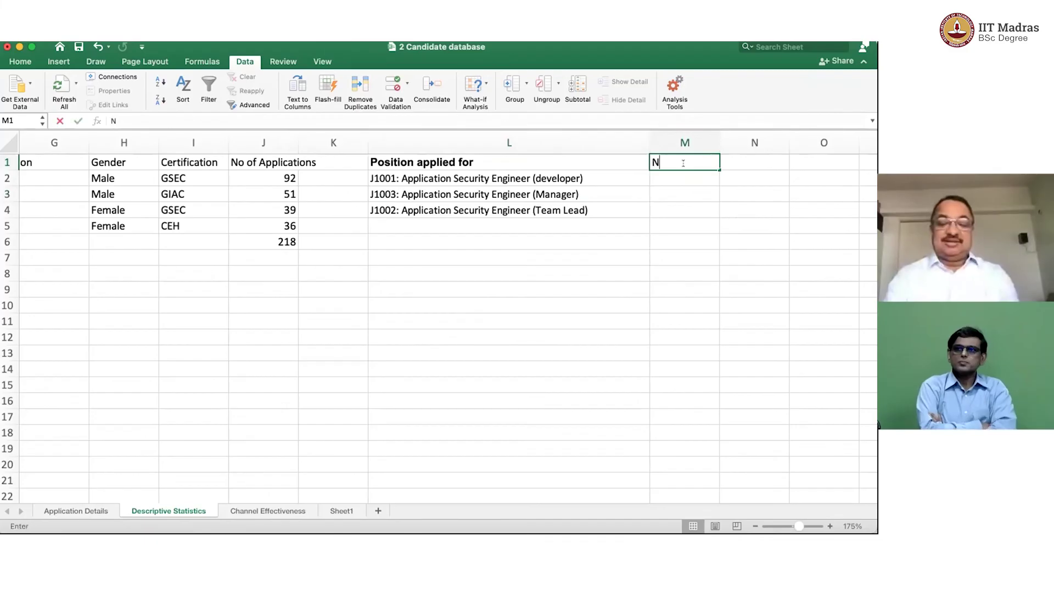
text(o of app)
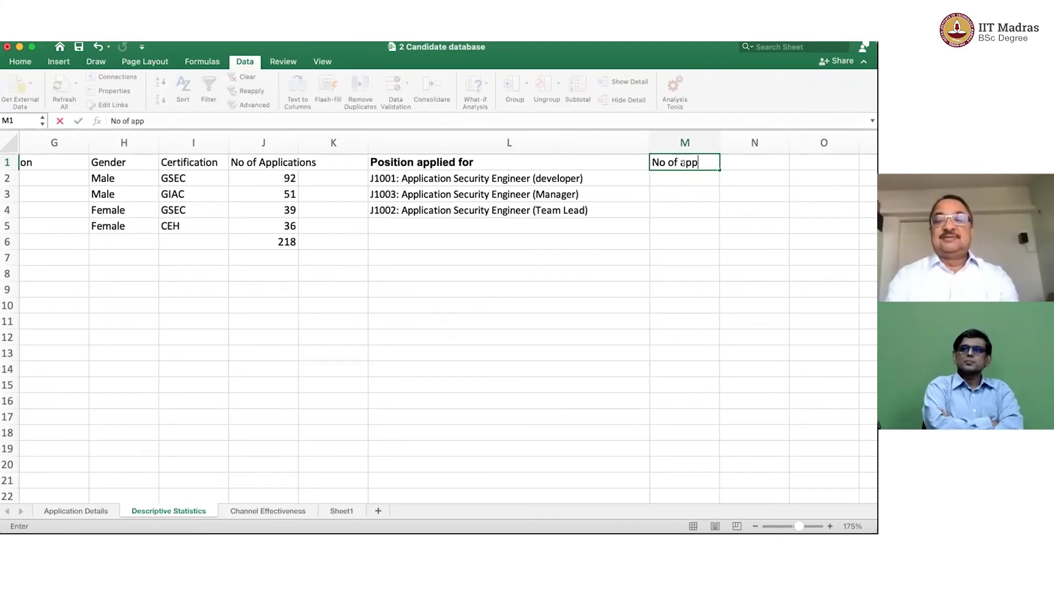
text(lications)
key(Return)
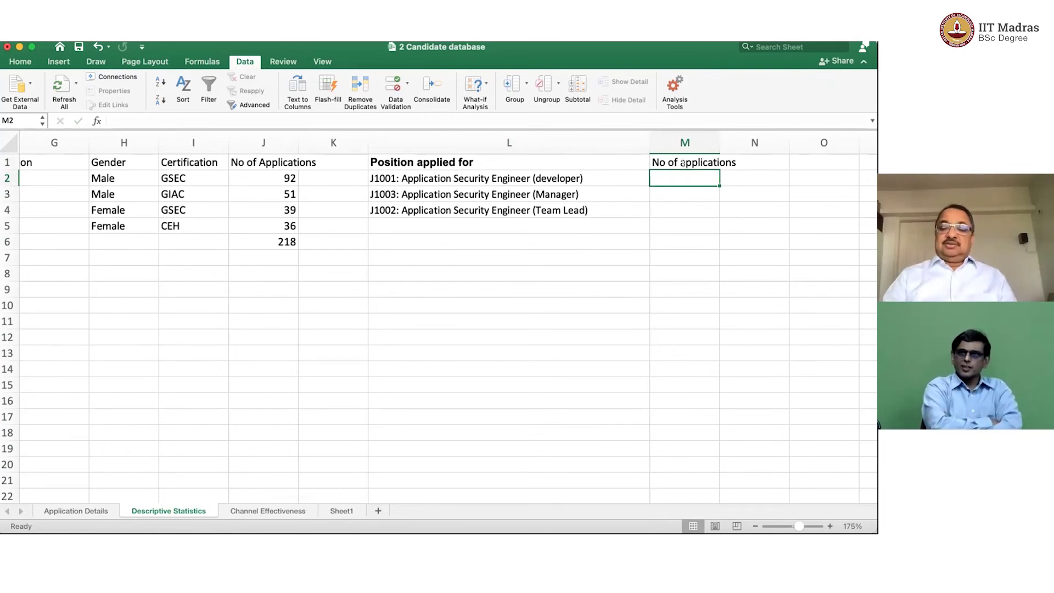
Add the heading "Shortlisted" in D3 beside the gender table's "No of Application" heading
key(Left)
key(Left)
key(Left)
key(Left)
key(Left)
key(Left)
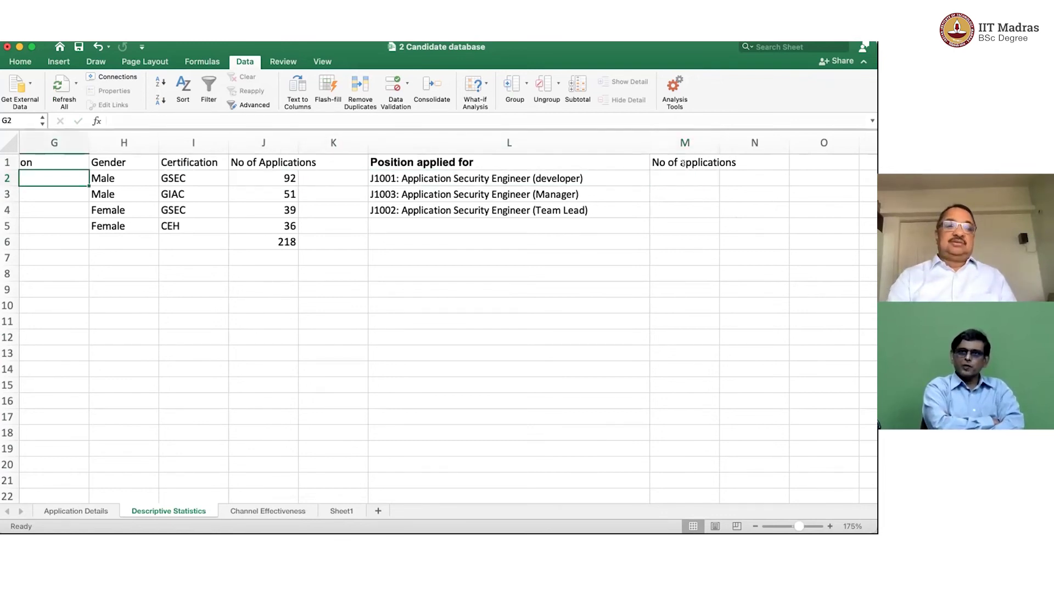
key(Left)
key(Left)
key(Left)
key(Left)
key(Left)
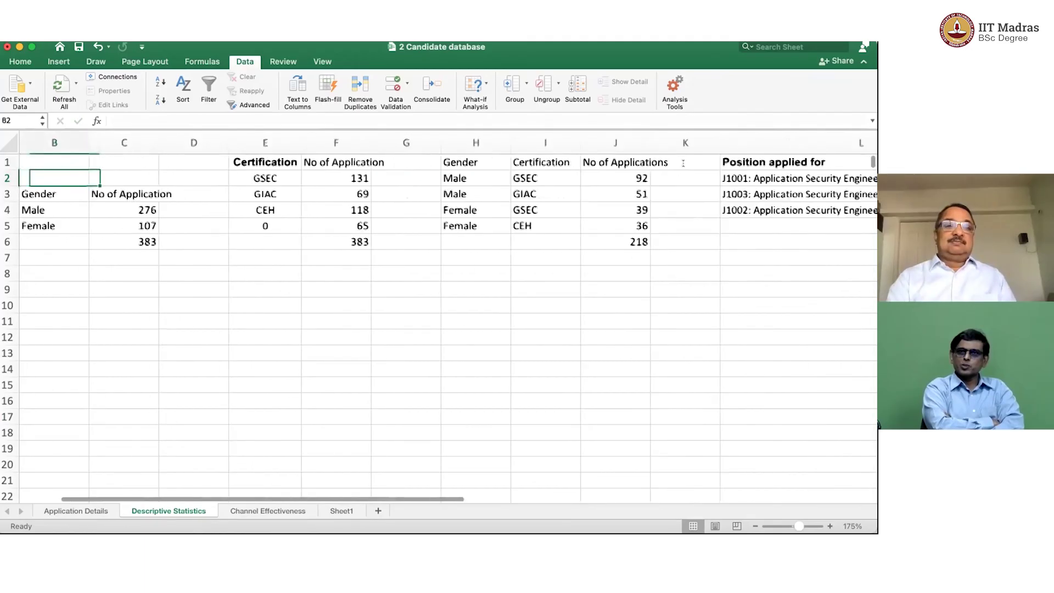
key(Left)
key(Right)
key(Right)
key(Down)
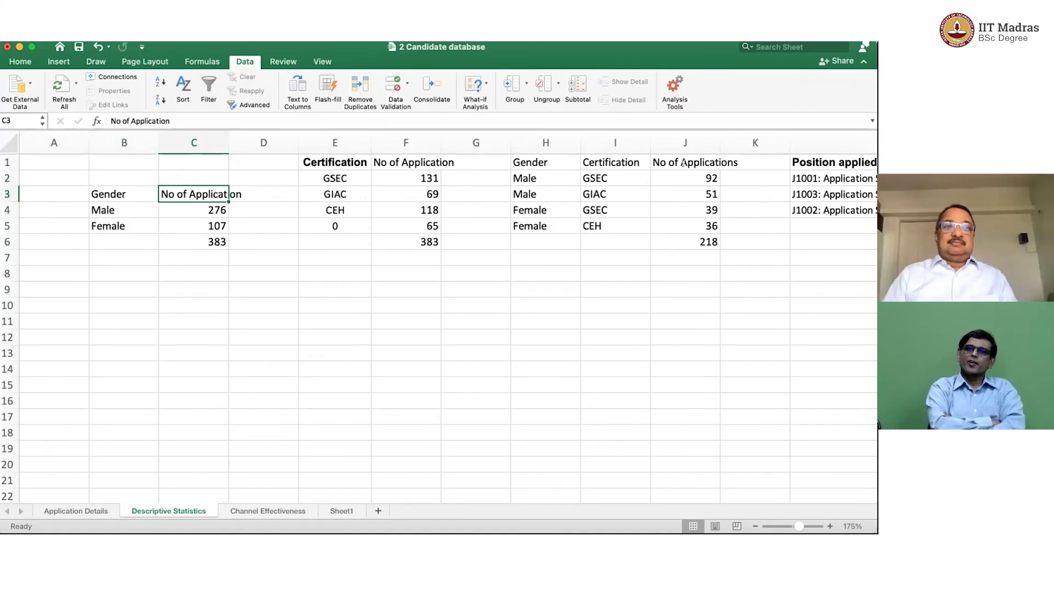
key(Right)
text(Sho)
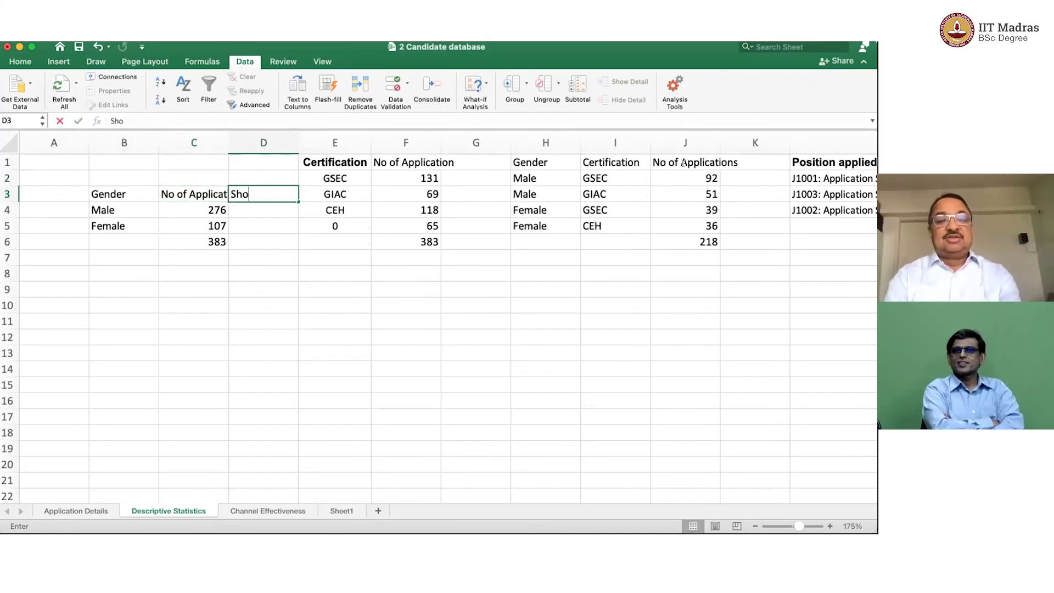
text(rtlisted)
key(Return)
Highlight the empty Shortlisted cells D4:D5 for Male and Female with yellow fill
key(shift+Down)
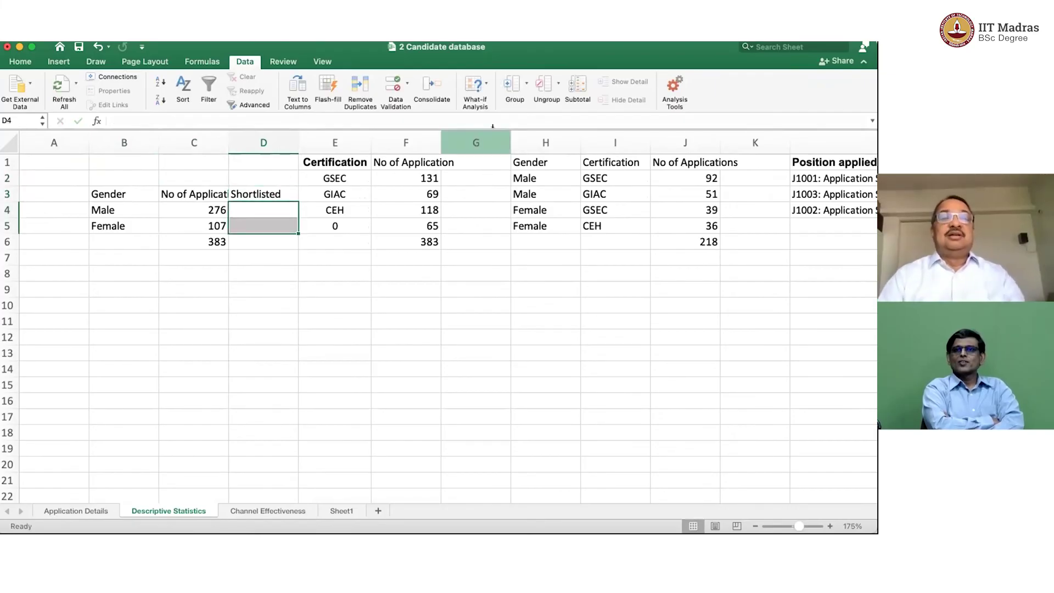
click(20, 62)
click(181, 98)
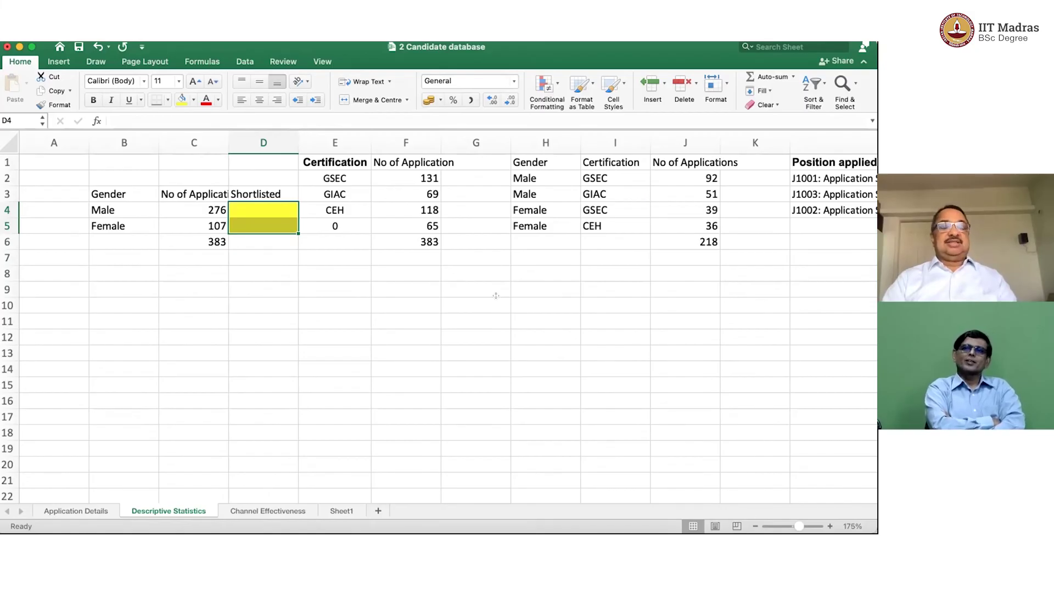
Review the summary tables across Descriptive Statistics, from the gender table to the position table and back
key(Right)
key(Right)
key(Right)
key(Right)
key(Right)
key(Right)
key(Right)
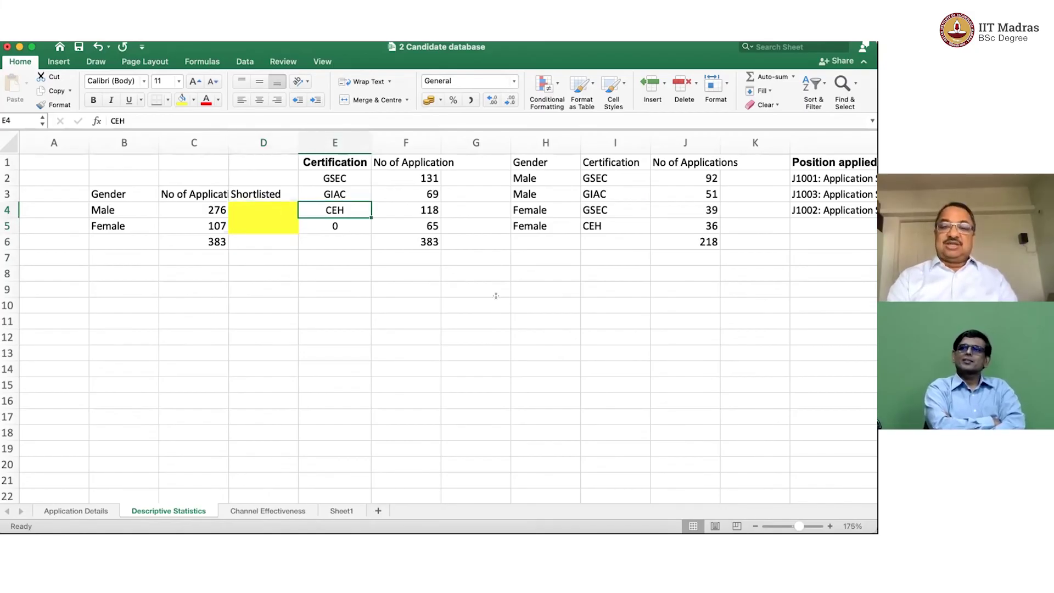
key(Right)
key(Right)
key(Right)
key(Right)
key(Right)
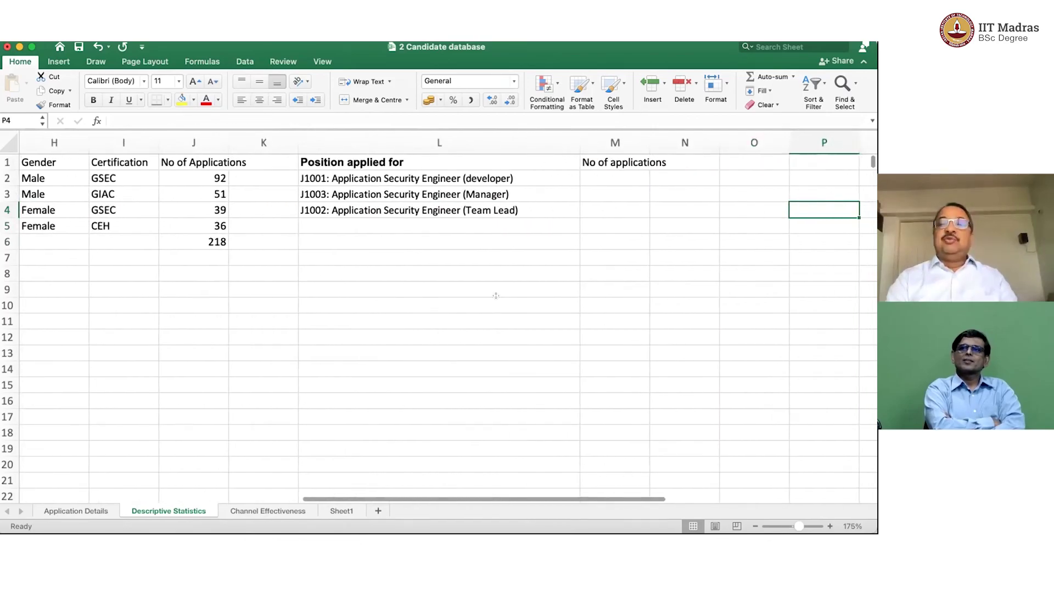
key(Right)
key(Left)
key(Left)
key(Left)
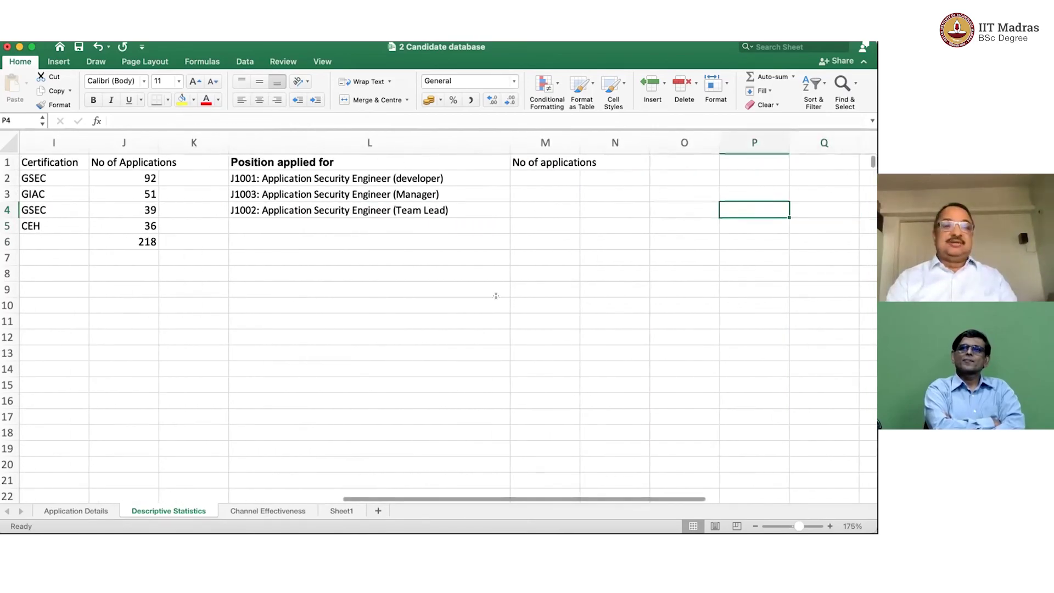
key(Left)
key(Left)
key(Left)
key(Left)
key(Left)
key(Left)
key(Left)
key(Left)
key(Left)
key(Left)
key(Left)
key(Left)
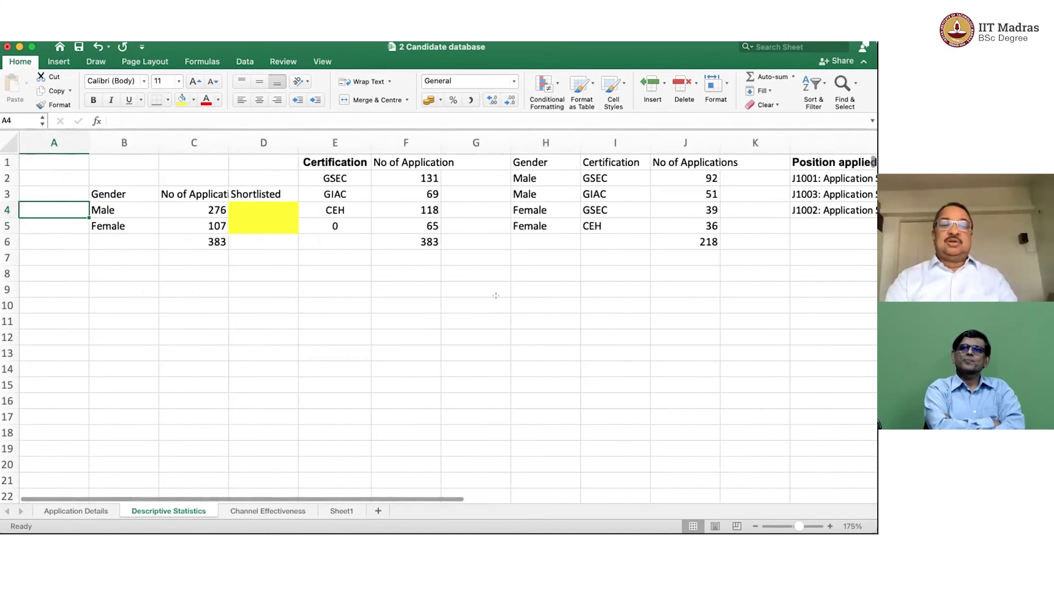
Start a new table below the gender table with the headings "Position" in C12 and "Channel" in D12
key(Right)
key(Down)
key(Down)
key(Down)
key(Down)
key(Down)
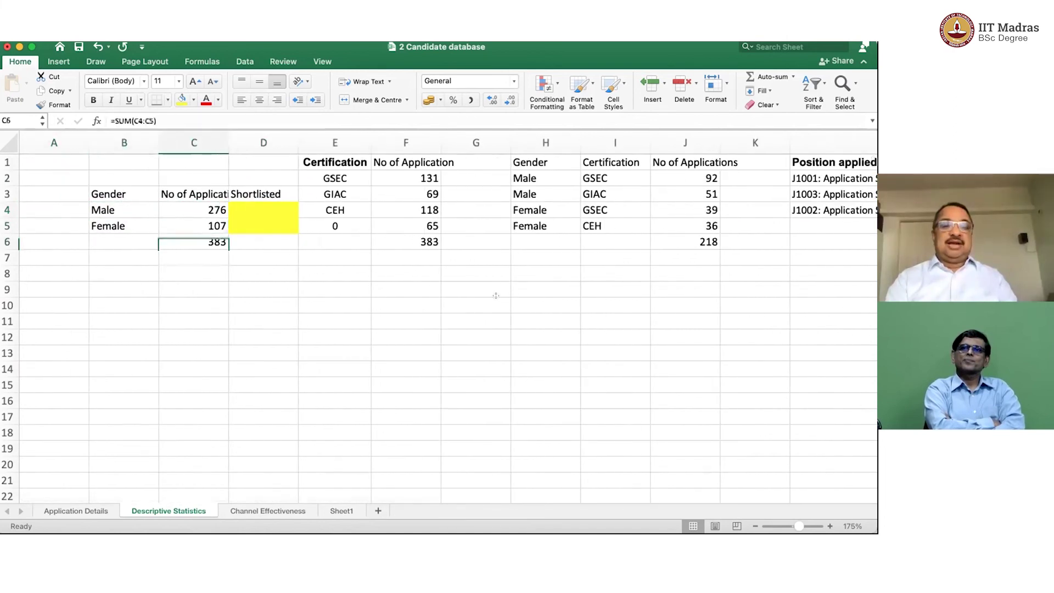
key(Down)
key(Down)
key(Down)
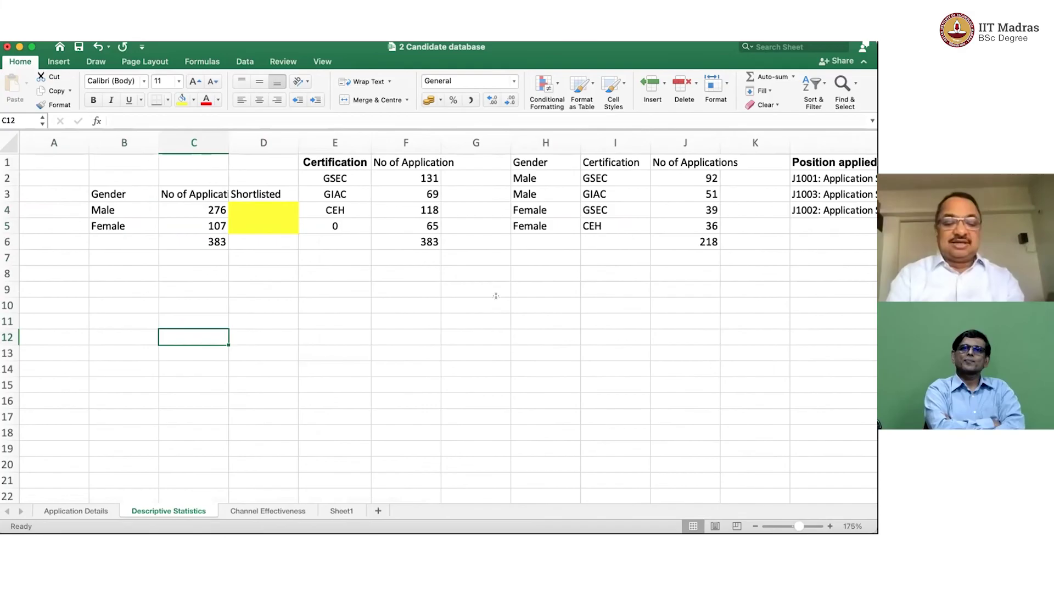
text(Position)
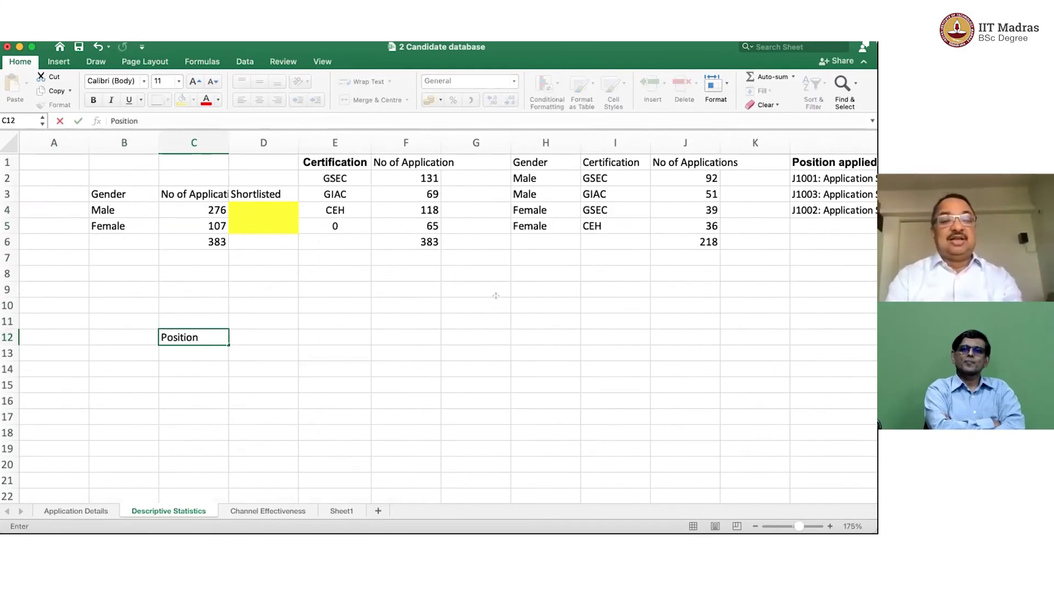
key(Tab)
text(C)
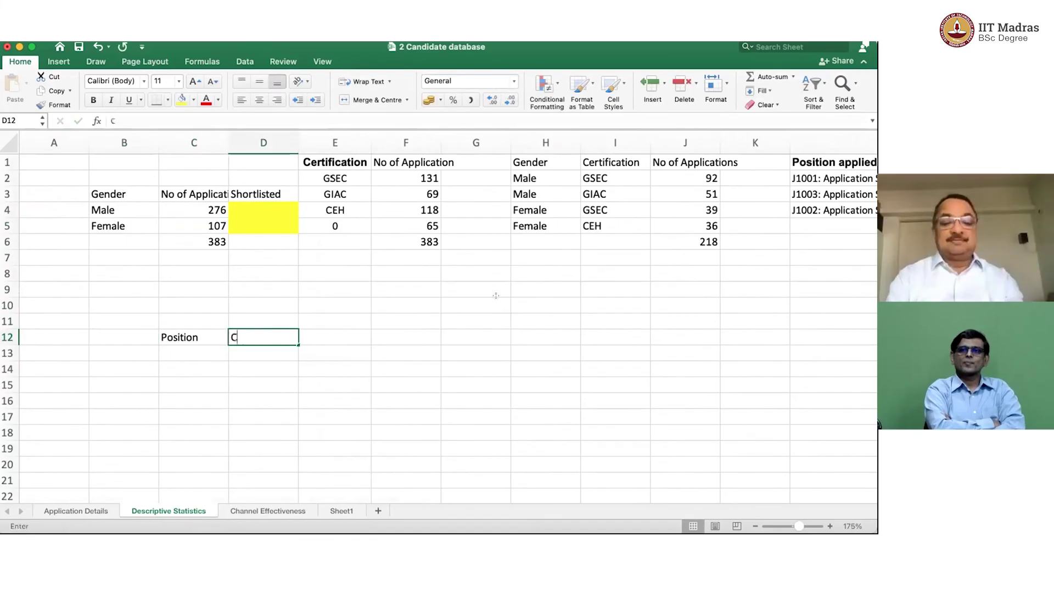
text(hannel)
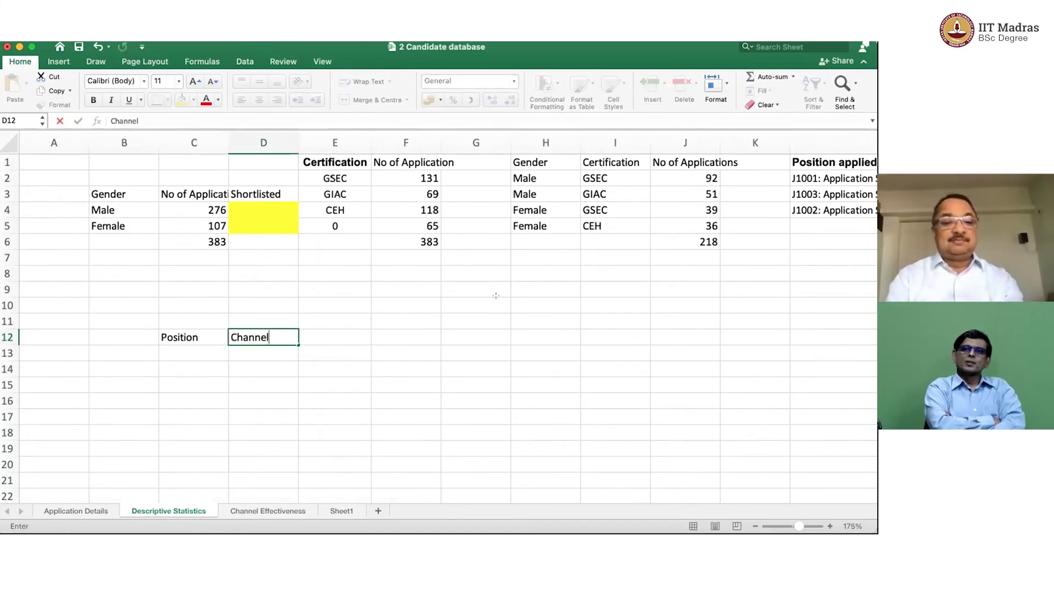
key(Return)
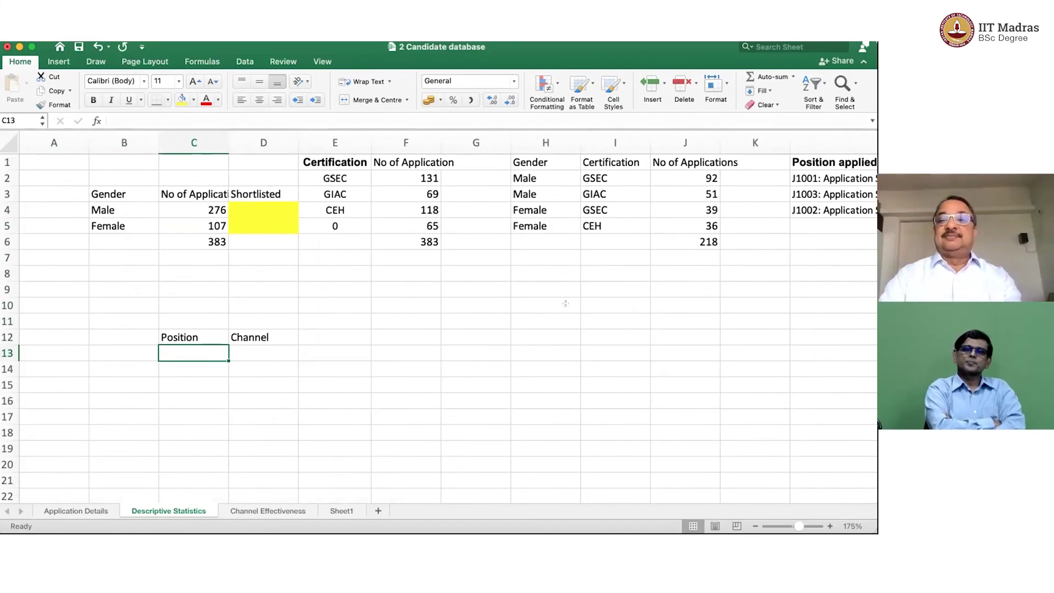
Add the heading "No of application" in E12 beside the Channel heading
click(816, 176)
key(shift+Down)
key(shift+Down)
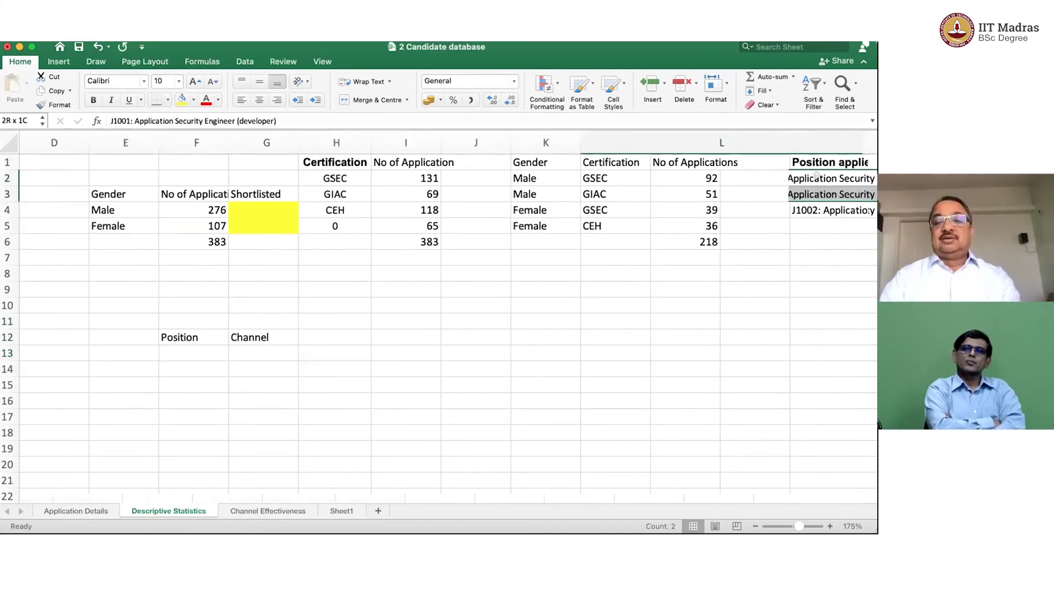
key(Left)
key(Left)
key(Left)
key(Left)
key(Left)
key(Left)
key(Left)
key(Left)
key(Left)
key(Left)
key(Left)
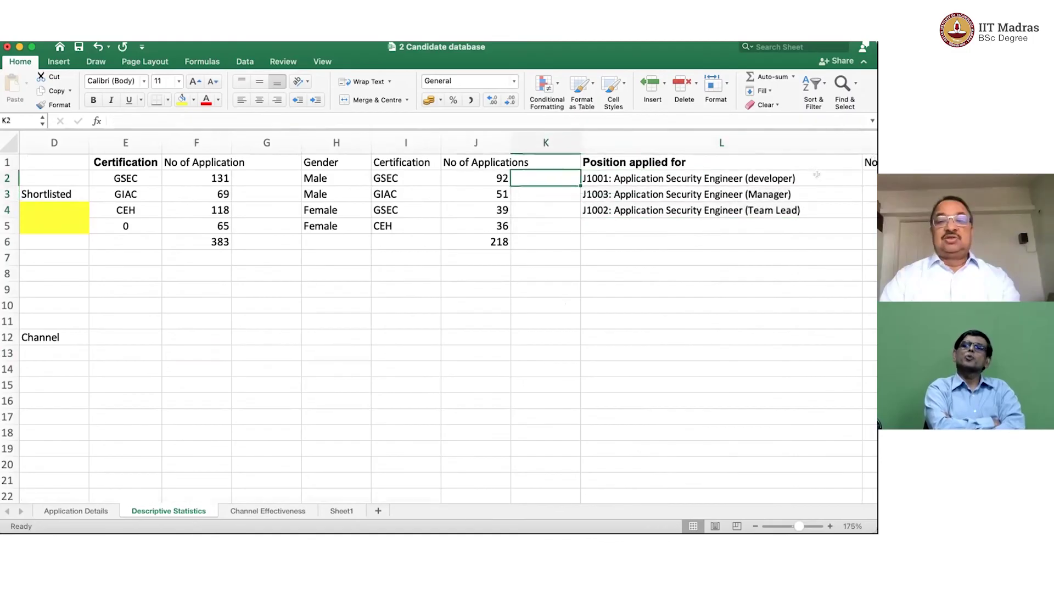
key(Down)
key(Down)
key(Down)
key(Down)
key(Down)
key(Down)
key(Down)
key(Down)
key(Down)
key(Down)
key(Down)
key(Down)
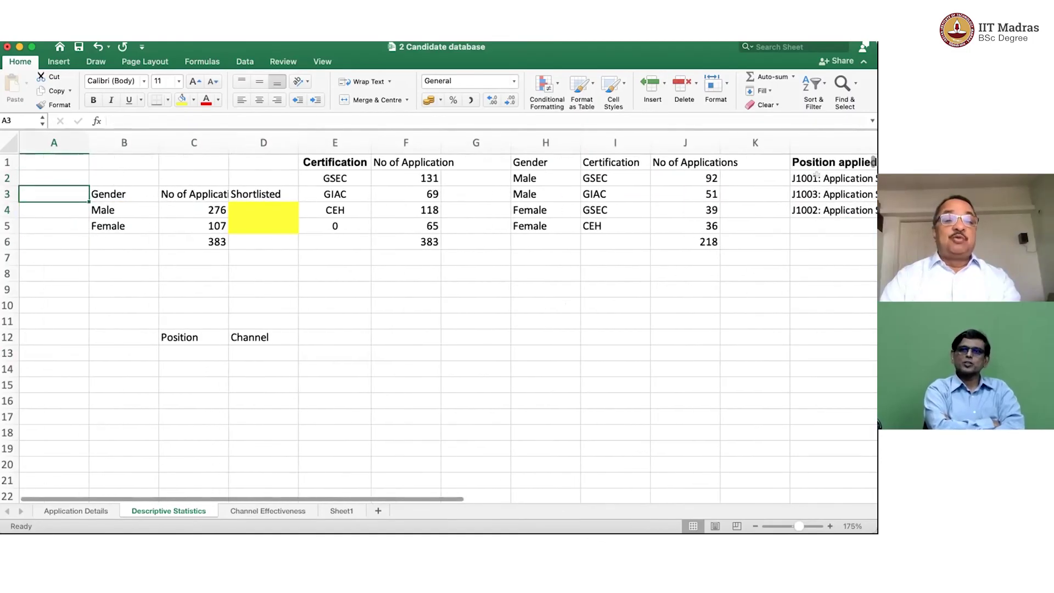
key(Right)
key(Up)
key(Up)
key(Right)
key(Right)
key(Right)
text(No of application)
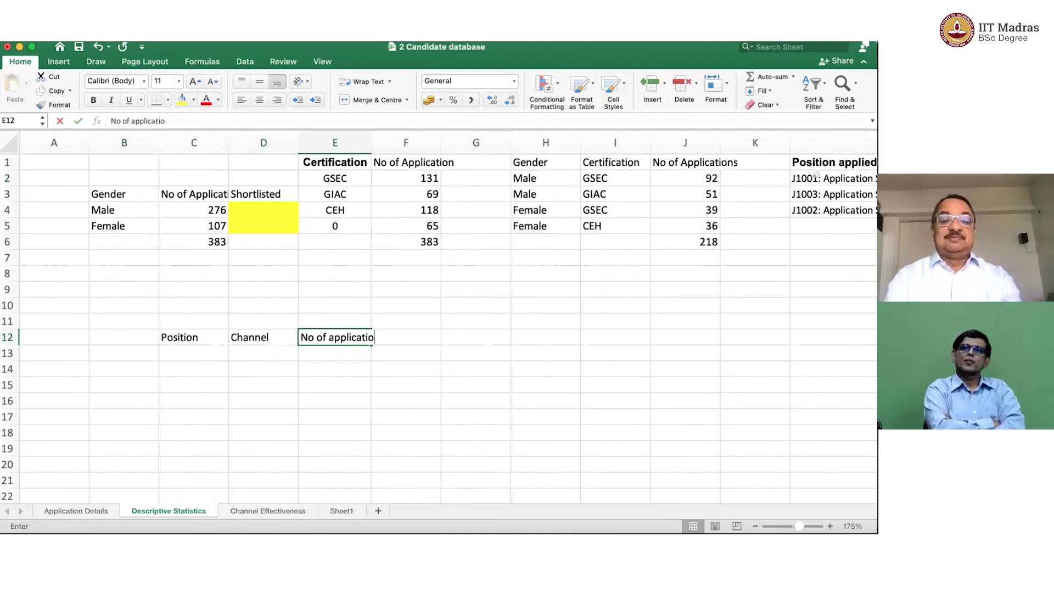
key(Return)
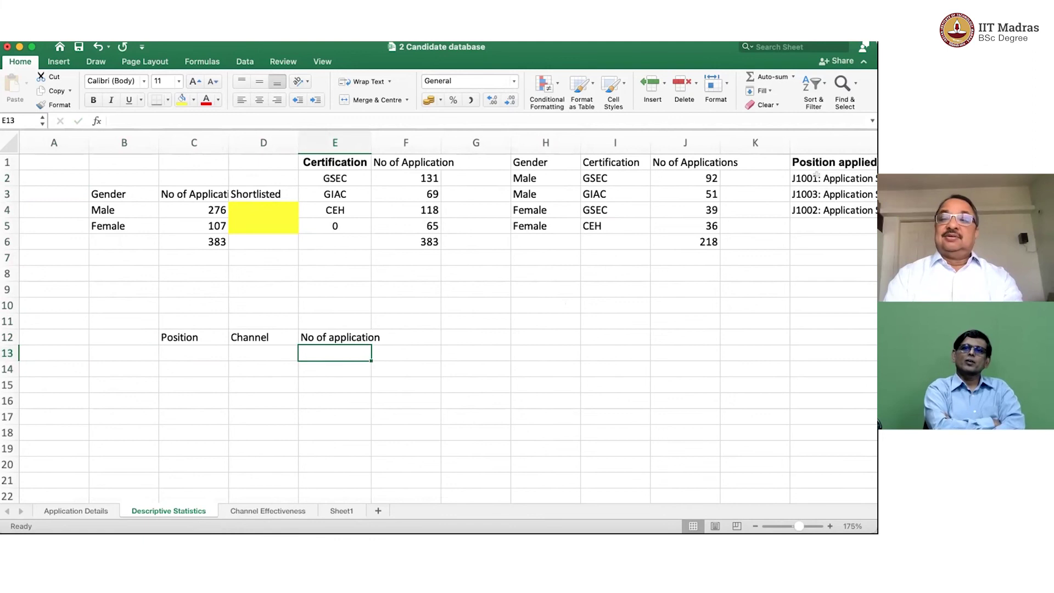
Copy the position "J1001: Application Security Engineer (developer)" from L2 into C13 under the Position heading
click(839, 174)
key(super+c)
scroll(796, 175, right, 5)
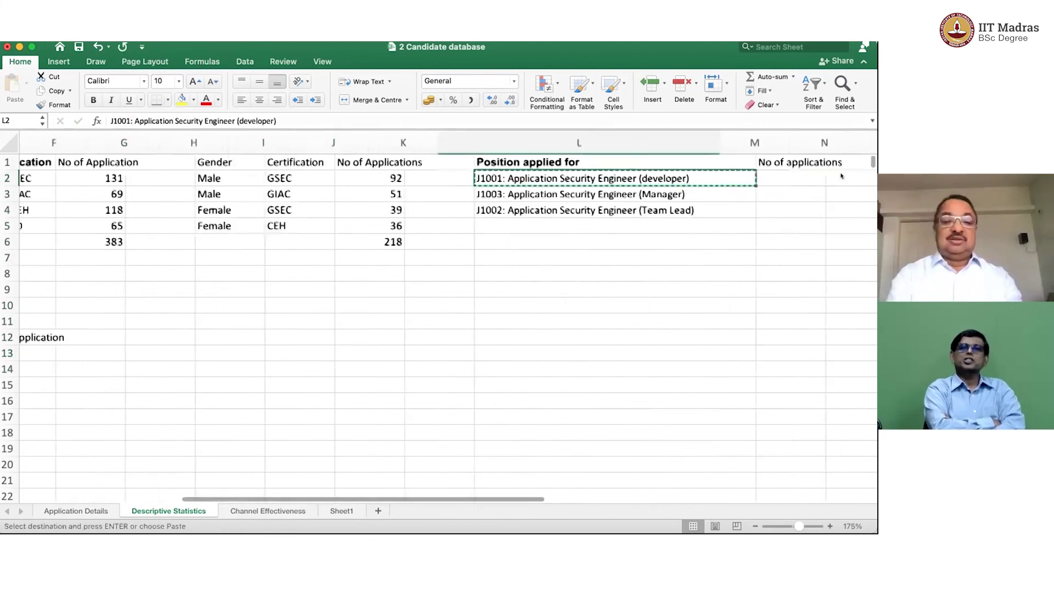
scroll(82, 336, left, 5)
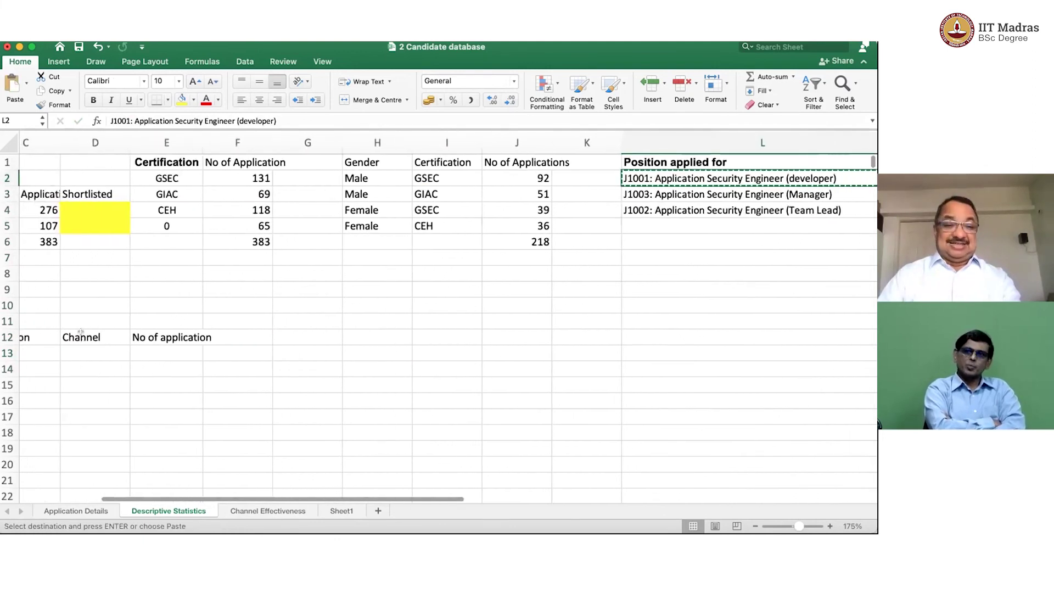
scroll(82, 336, left, 2)
click(180, 353)
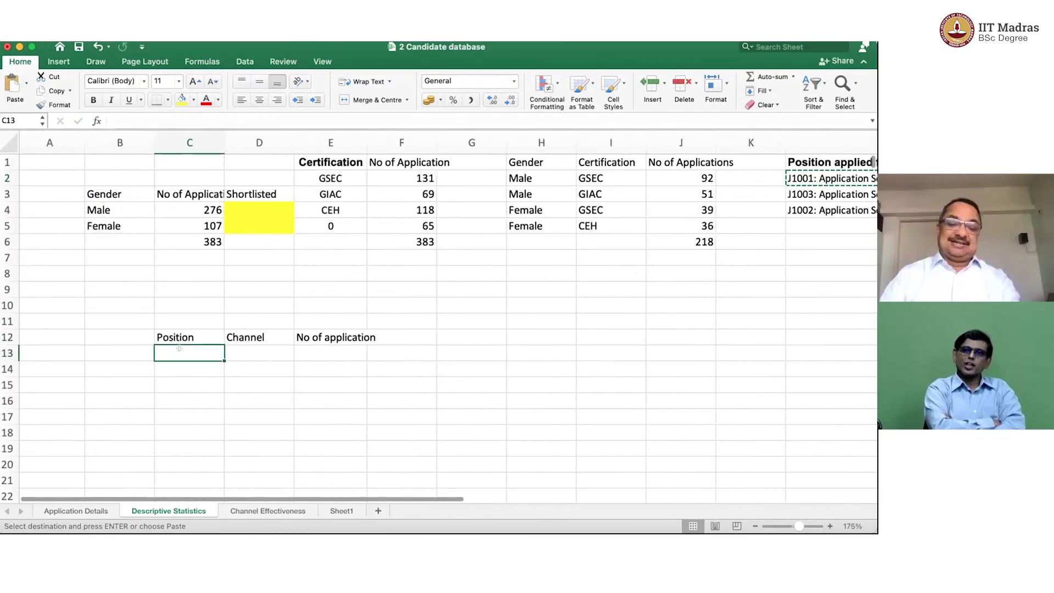
key(super+v)
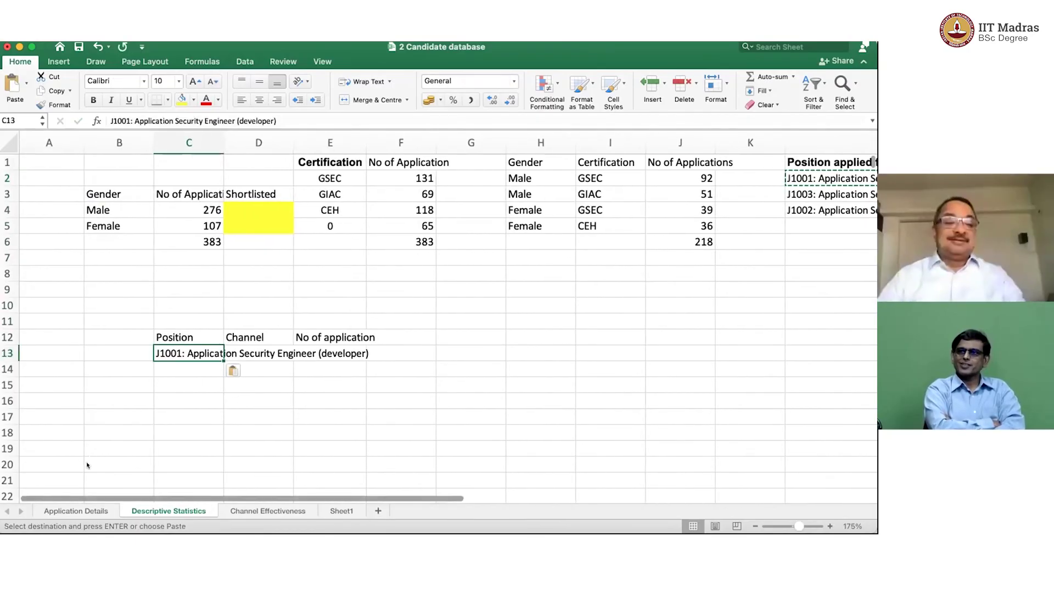
key(ctrl+Page_Up)
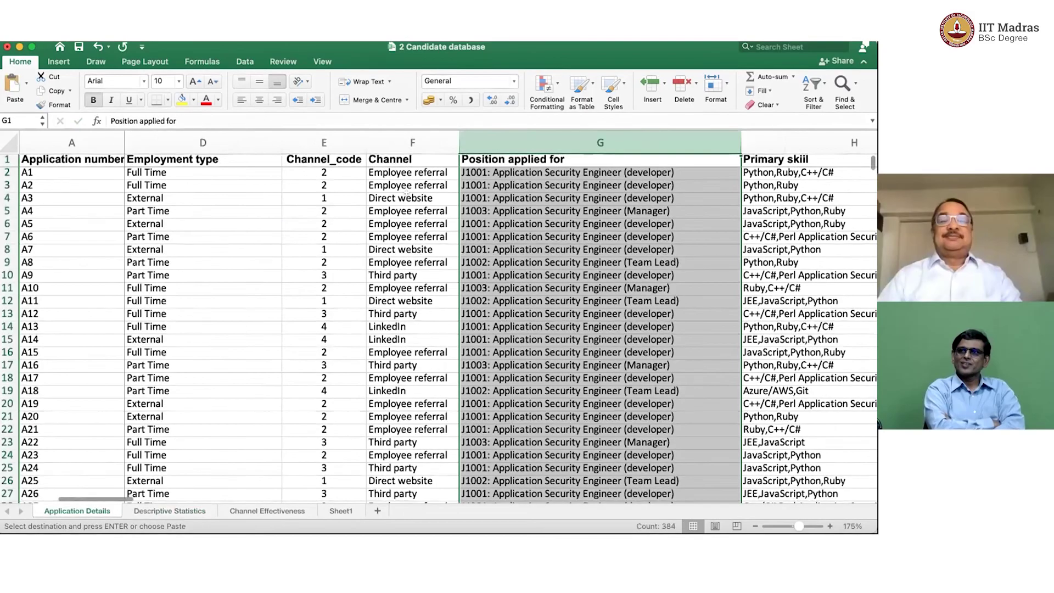
click(403, 173)
key(shift+Down)
key(shift+Down)
key(shift+Down)
key(shift+Down)
key(shift+Down)
key(shift+Down)
key(shift+Down)
key(shift+Down)
key(shift+Down)
key(shift+Down)
key(shift+Down)
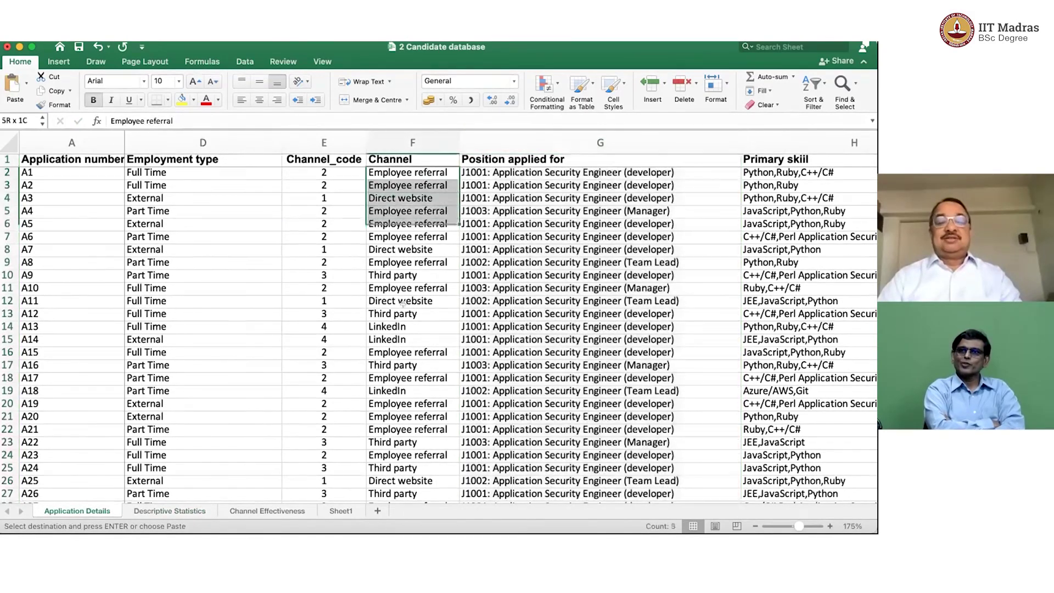
click(413, 144)
key(super+c)
key(ctrl+Page_Down)
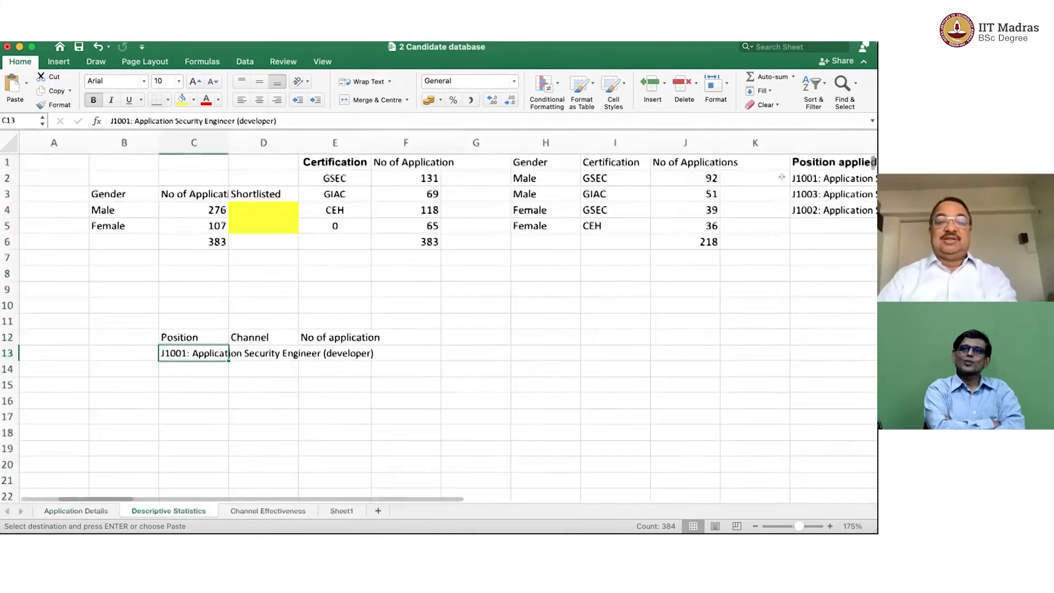
scroll(722, 283, right, 10)
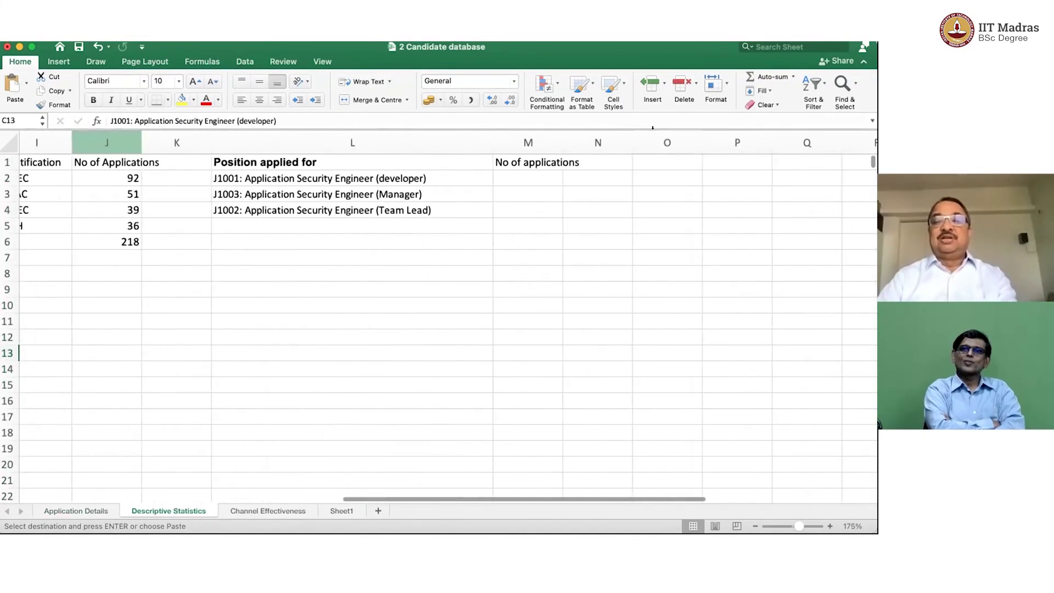
click(654, 140)
click(531, 369)
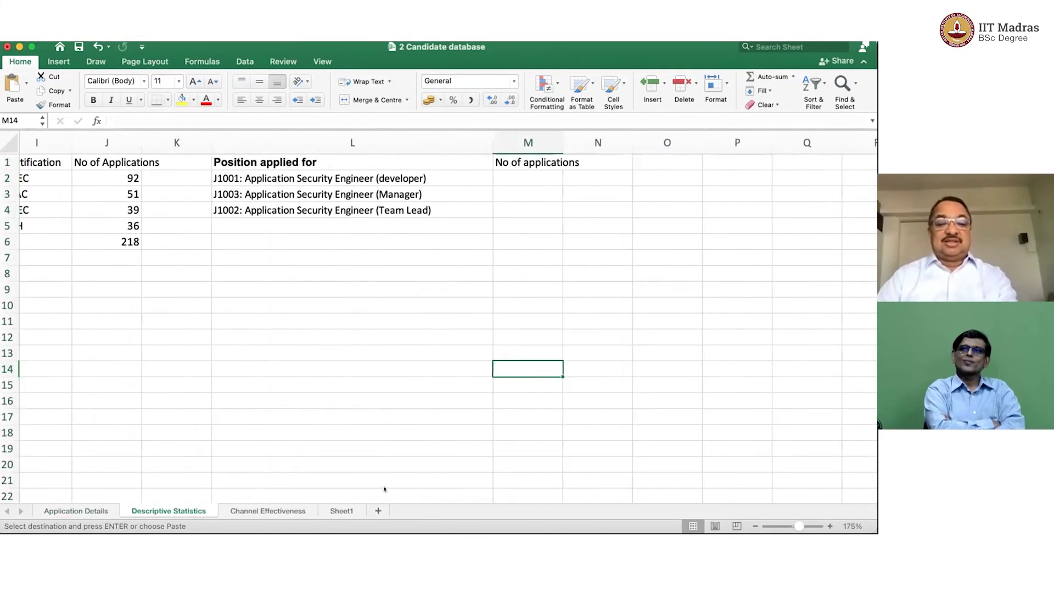
Copy the four channel names A4:A7 from Sheet1 into the Channel column of Descriptive Statistics from D13 down, repeating them for each position
click(341, 510)
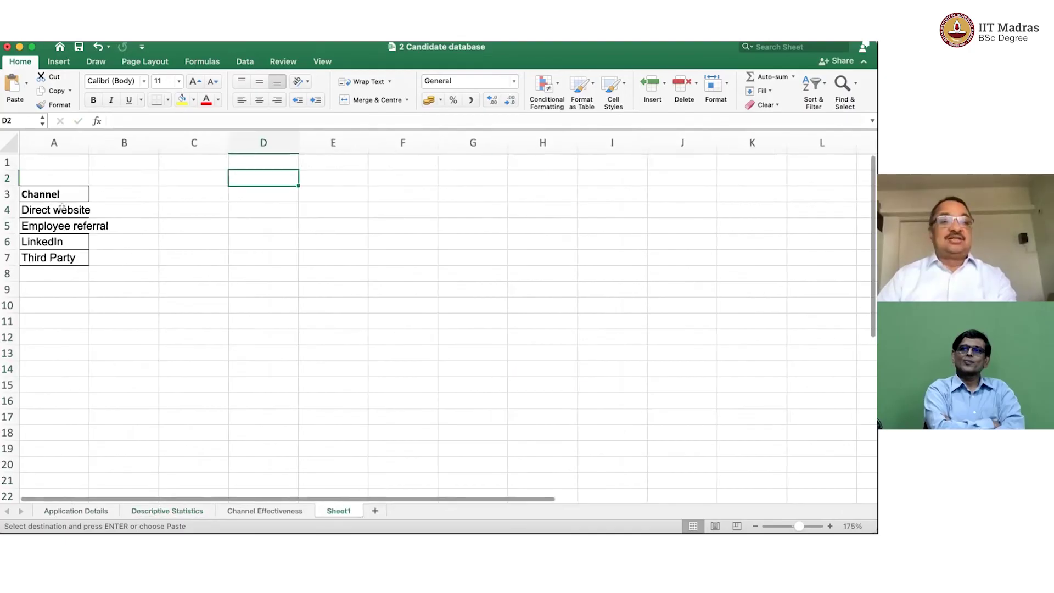
drag(58, 210, 60, 256)
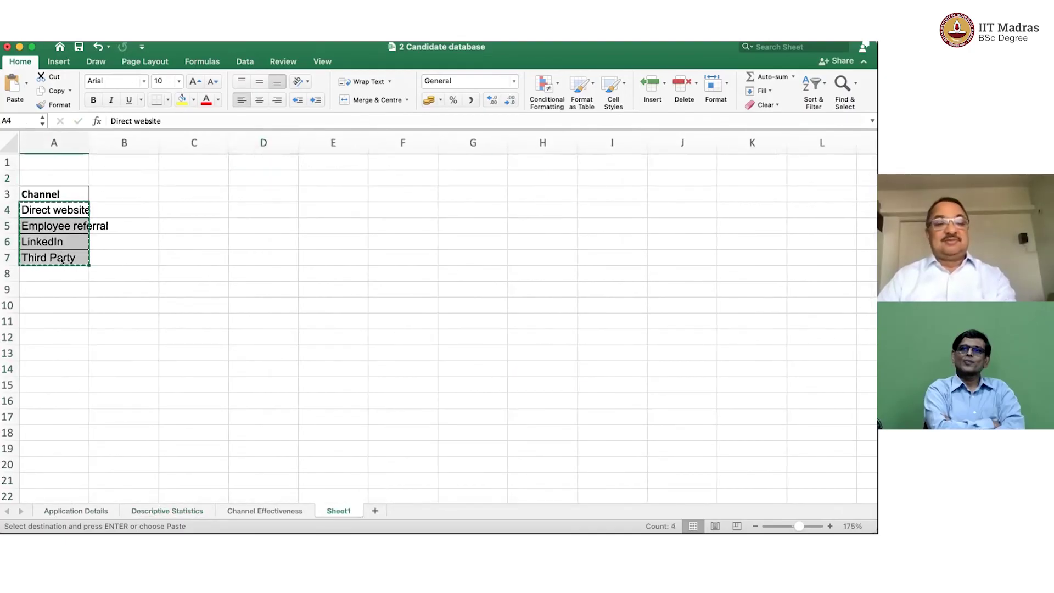
click(166, 510)
Copy the position "J1003: Application Security Engineer (Manager)" from L3 into C17 and fill it down to C20
click(193, 412)
key(super+v)
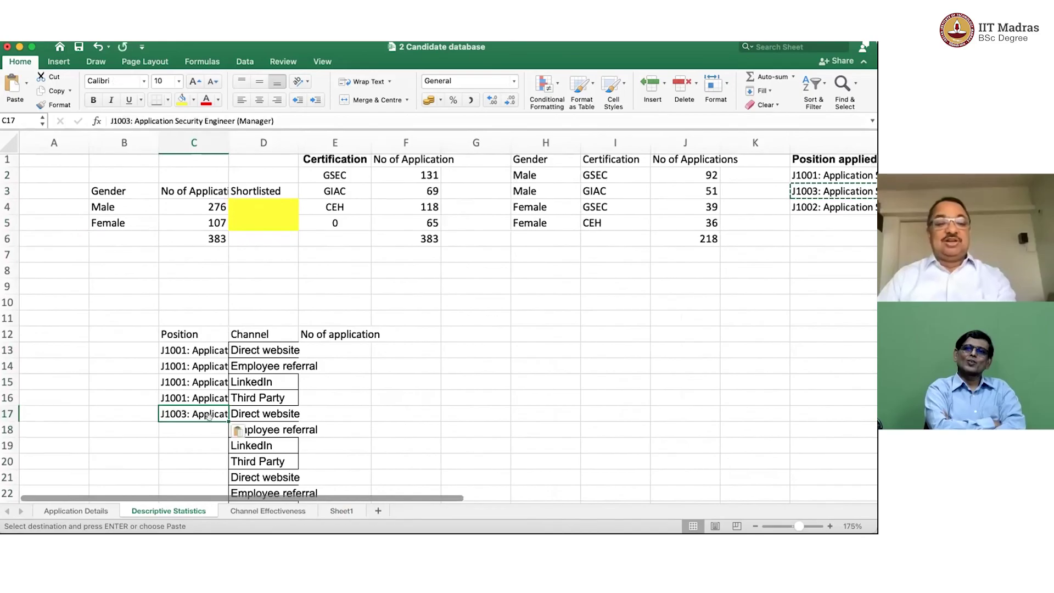
drag(229, 421, 222, 463)
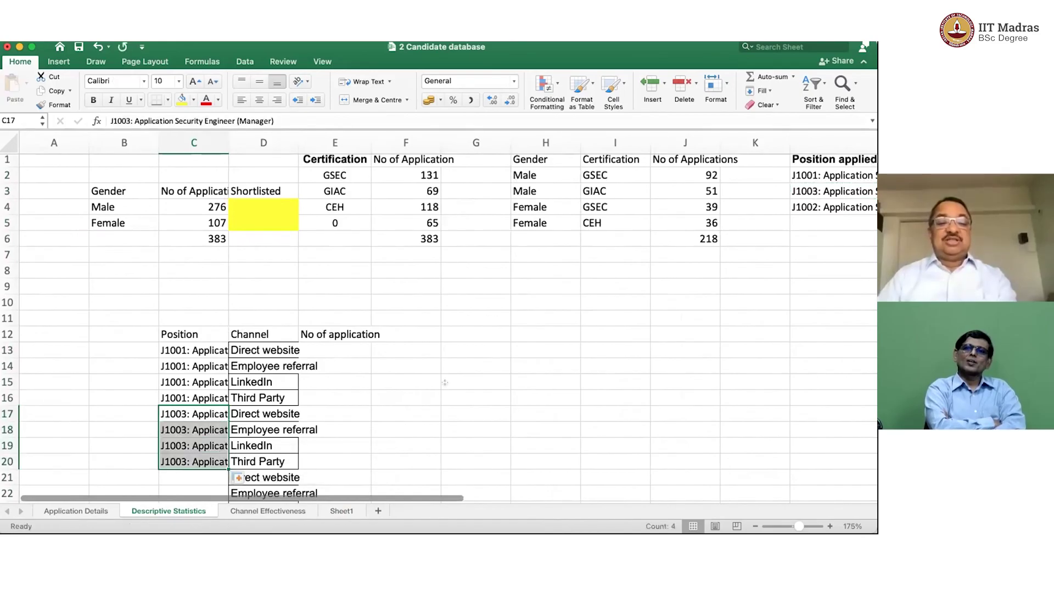
Copy the position "J1002: Application Security Engineer (Team Lead)" from L4 into C21 and fill it down to C24
click(824, 204)
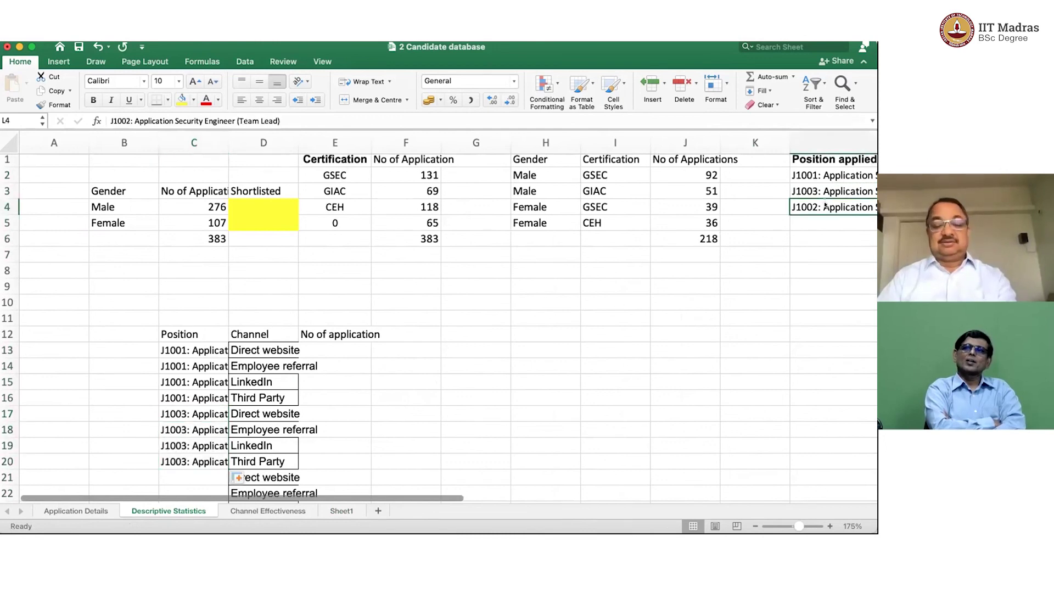
scroll(825, 206, right, 5)
key(super+c)
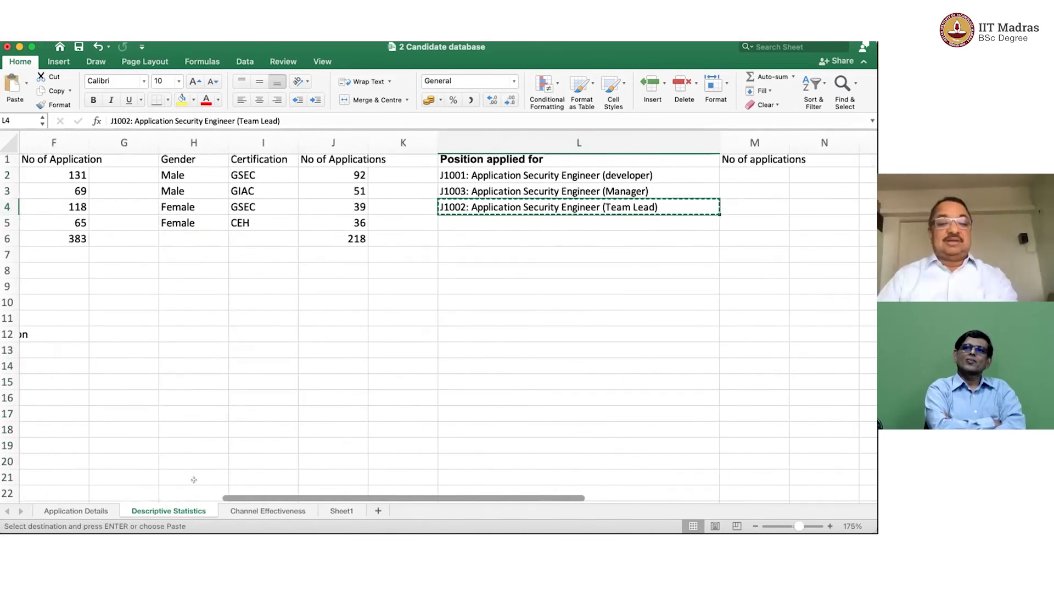
scroll(146, 301, left, 5)
scroll(183, 429, down, 5)
click(208, 317)
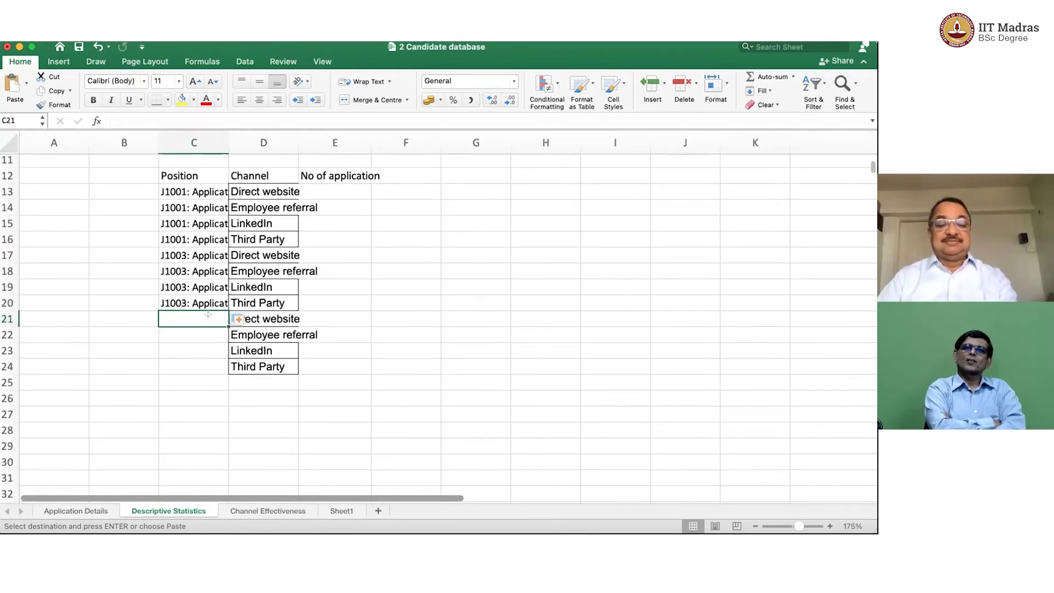
key(super+v)
drag(227, 325, 228, 371)
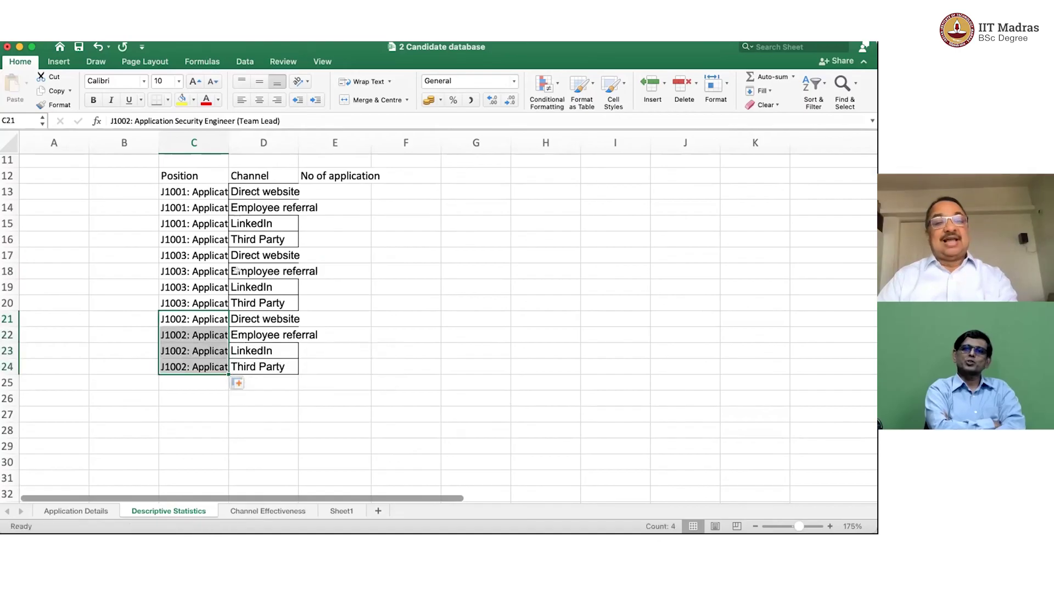
Widen columns C and D so the full position and channel names fit in their cells
double_click(228, 143)
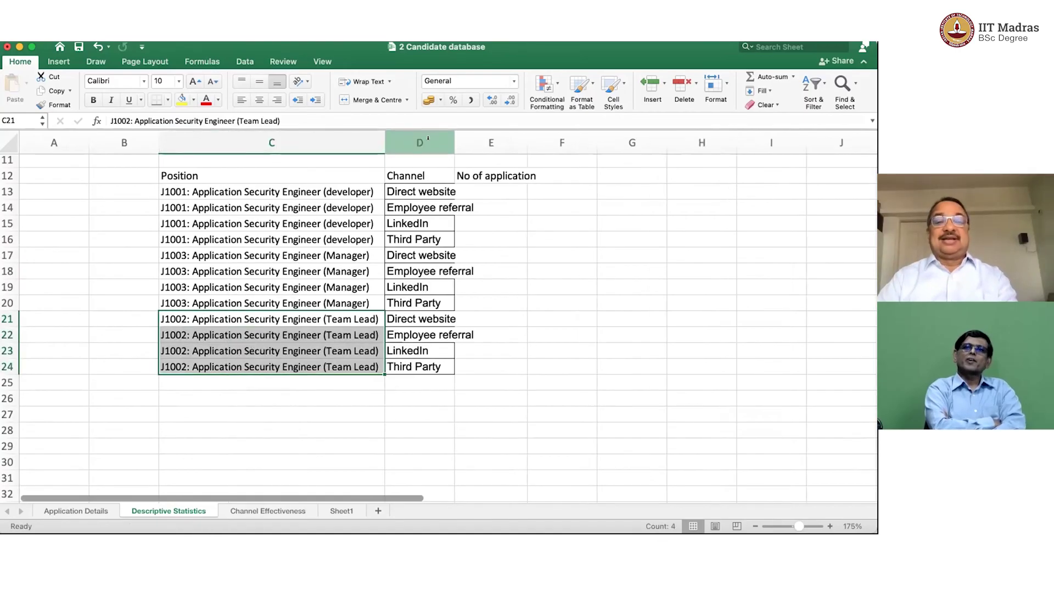
drag(455, 141, 479, 141)
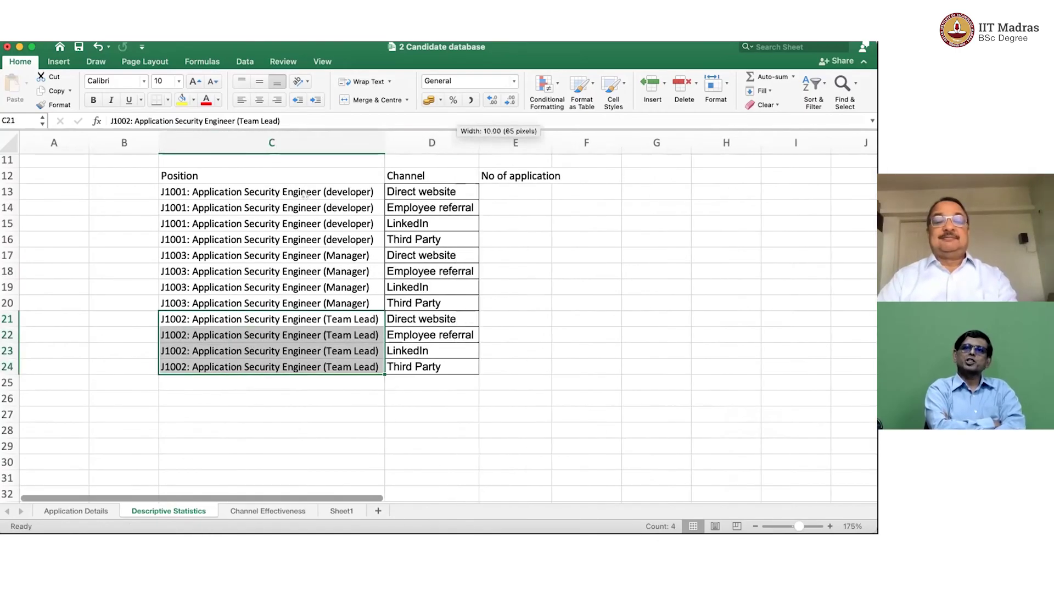
click(282, 189)
drag(230, 174, 450, 241)
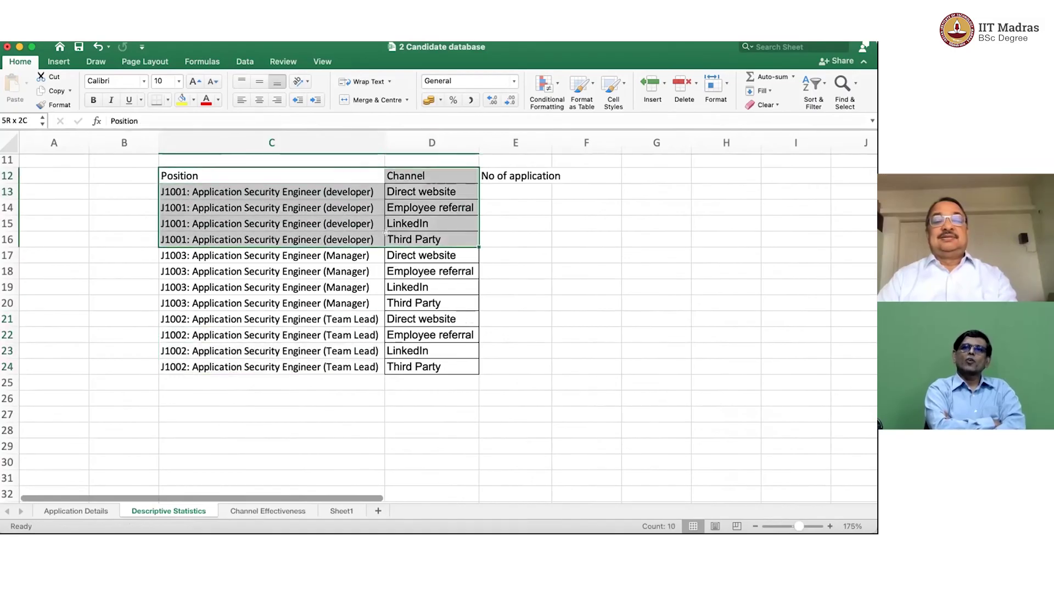
Fill the empty cells E13:E24 under the "No of application" heading with yellow
double_click(512, 192)
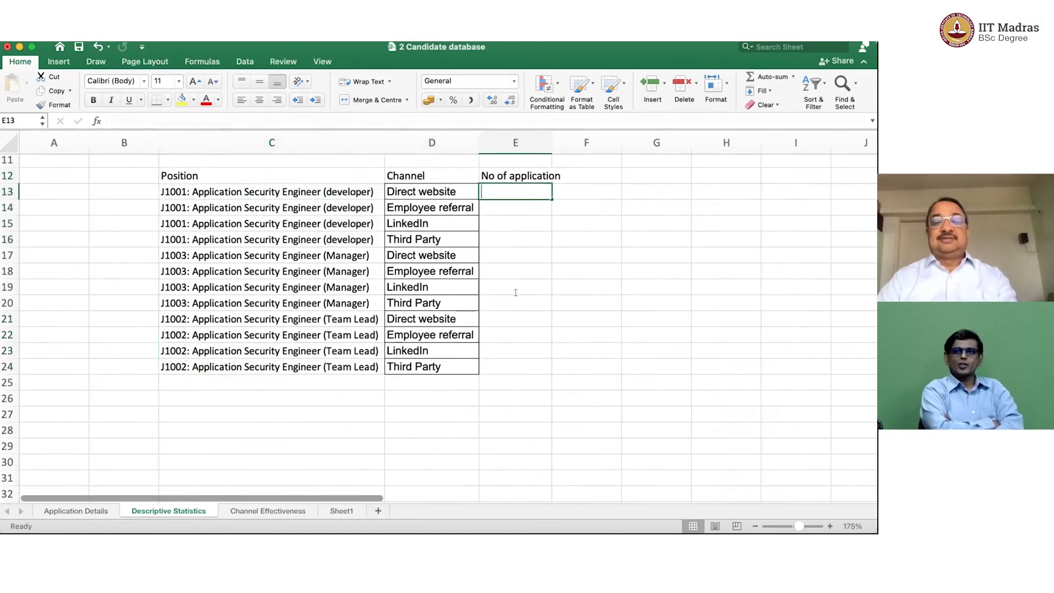
click(558, 223)
drag(504, 187, 503, 367)
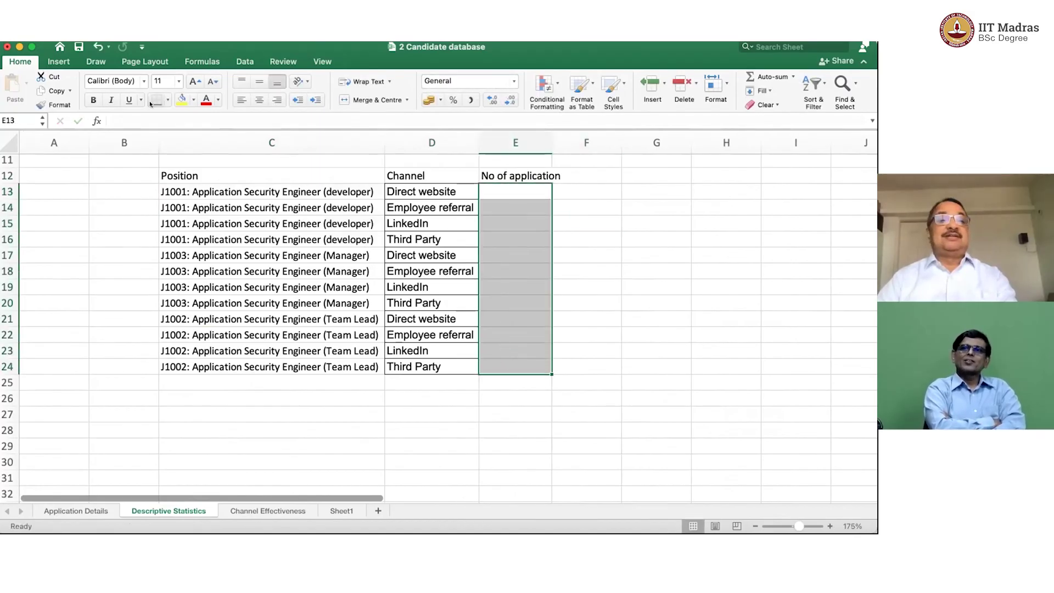
click(182, 99)
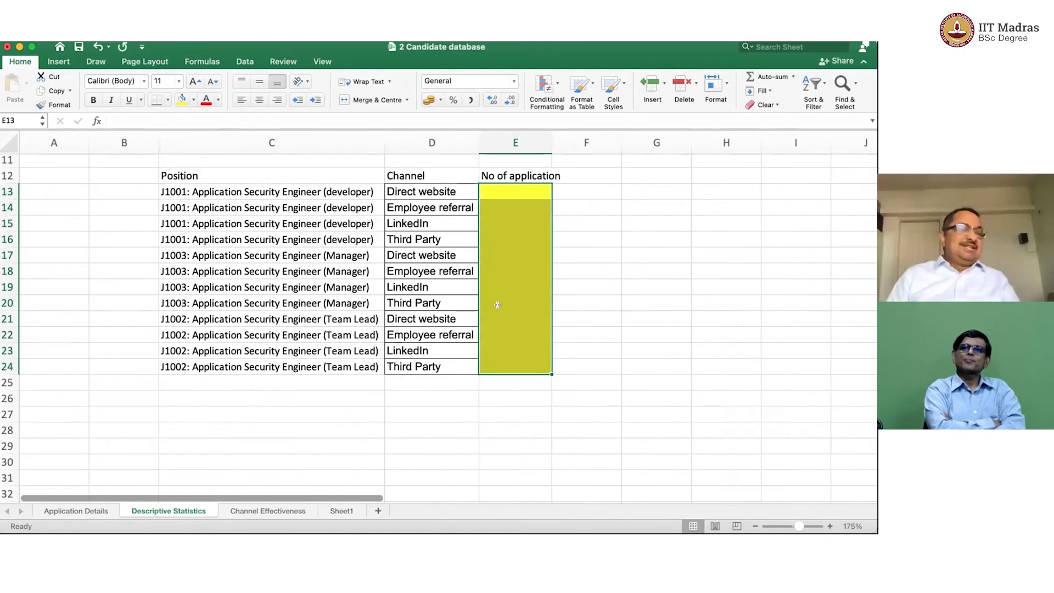
Fill the empty cells M2:M4 under "No of applications" beside the three positions with yellow
scroll(498, 305, up, 5)
scroll(498, 304, right, 10)
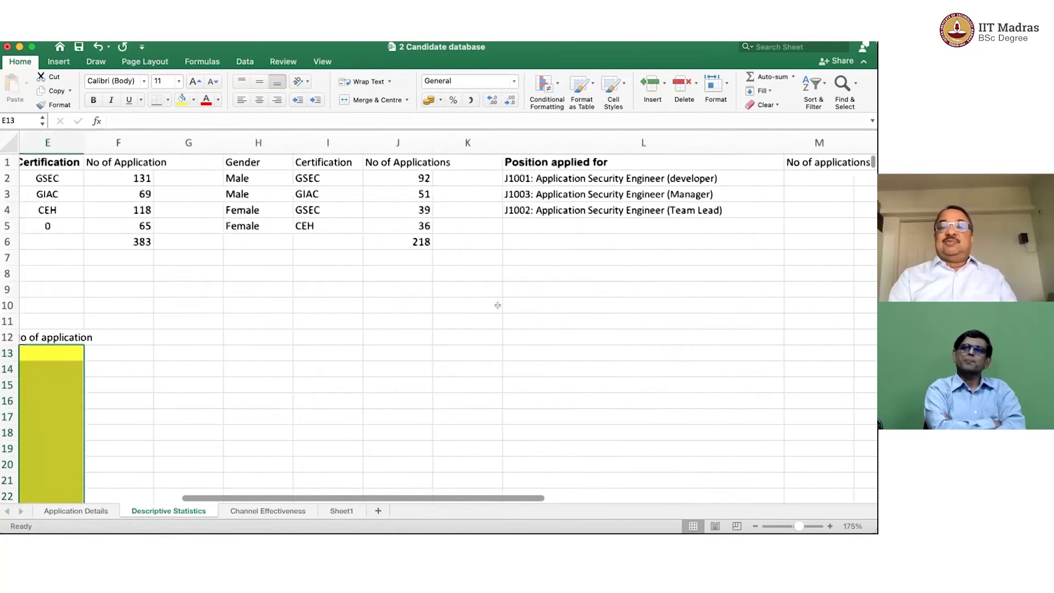
scroll(497, 305, right, 3)
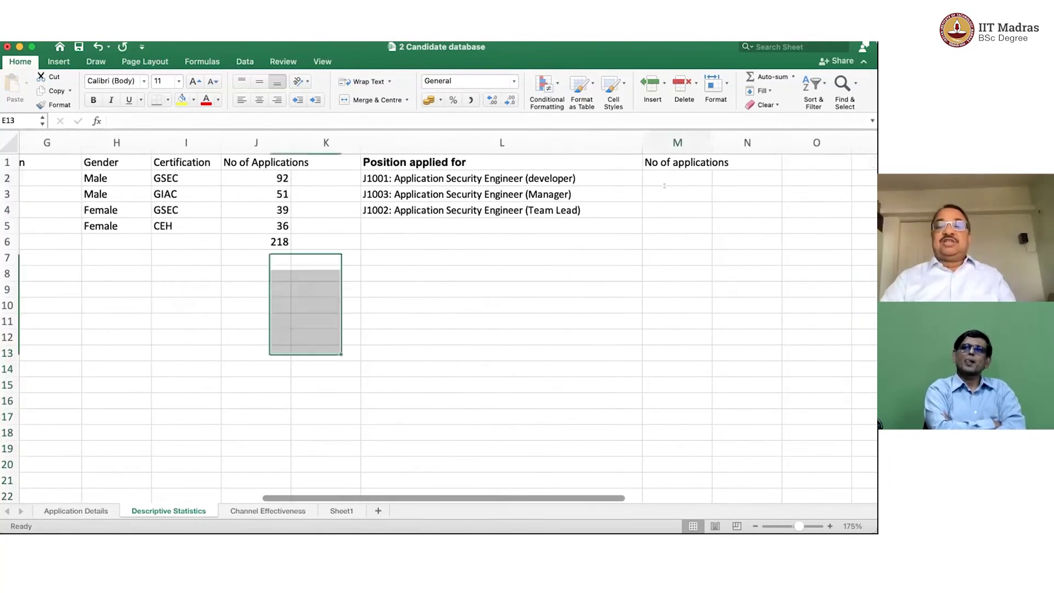
drag(667, 178, 676, 211)
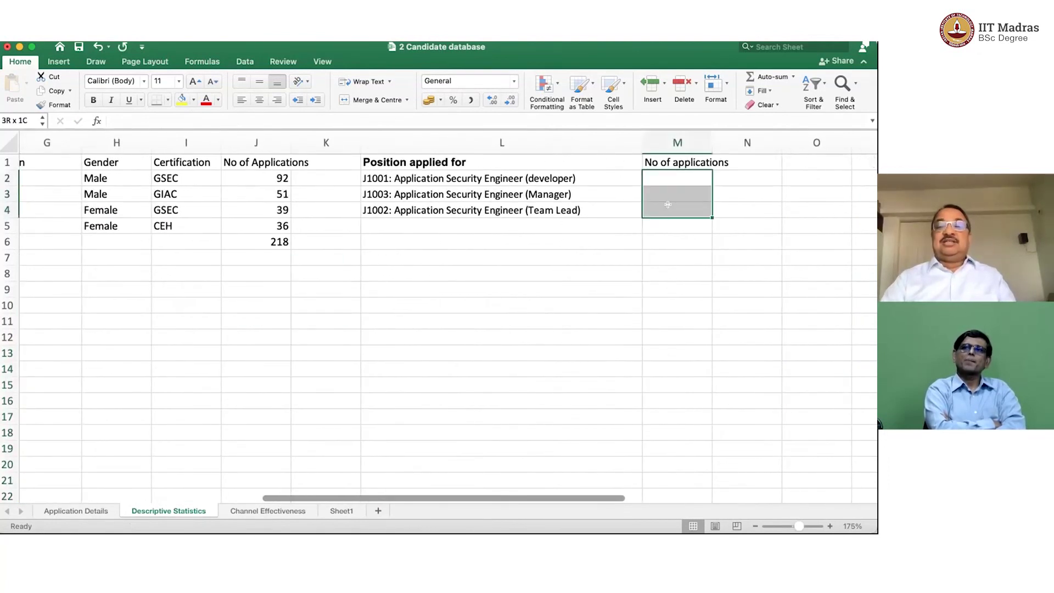
click(181, 101)
scroll(707, 325, left, 8)
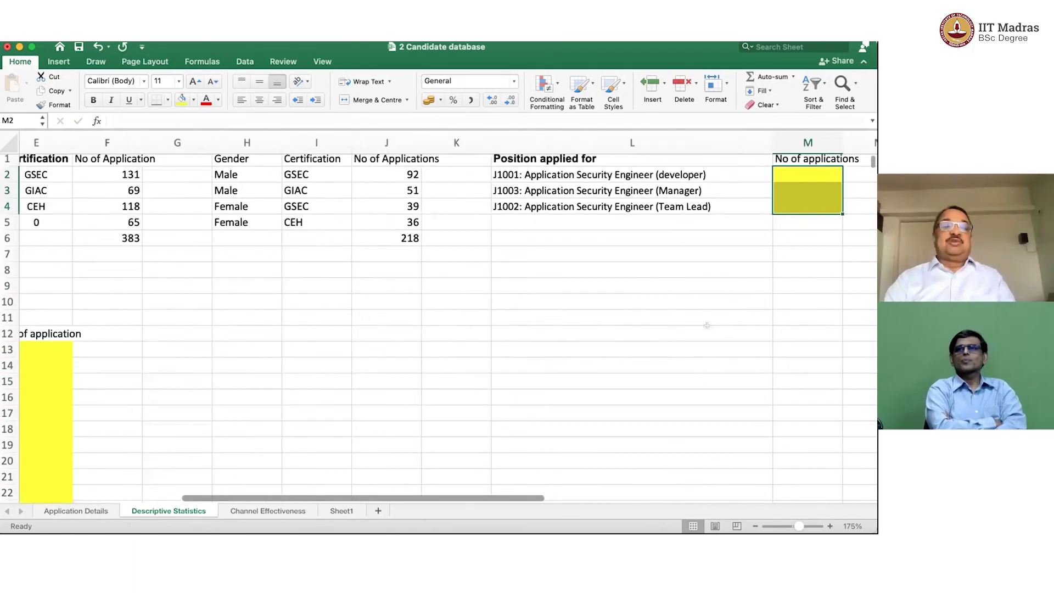